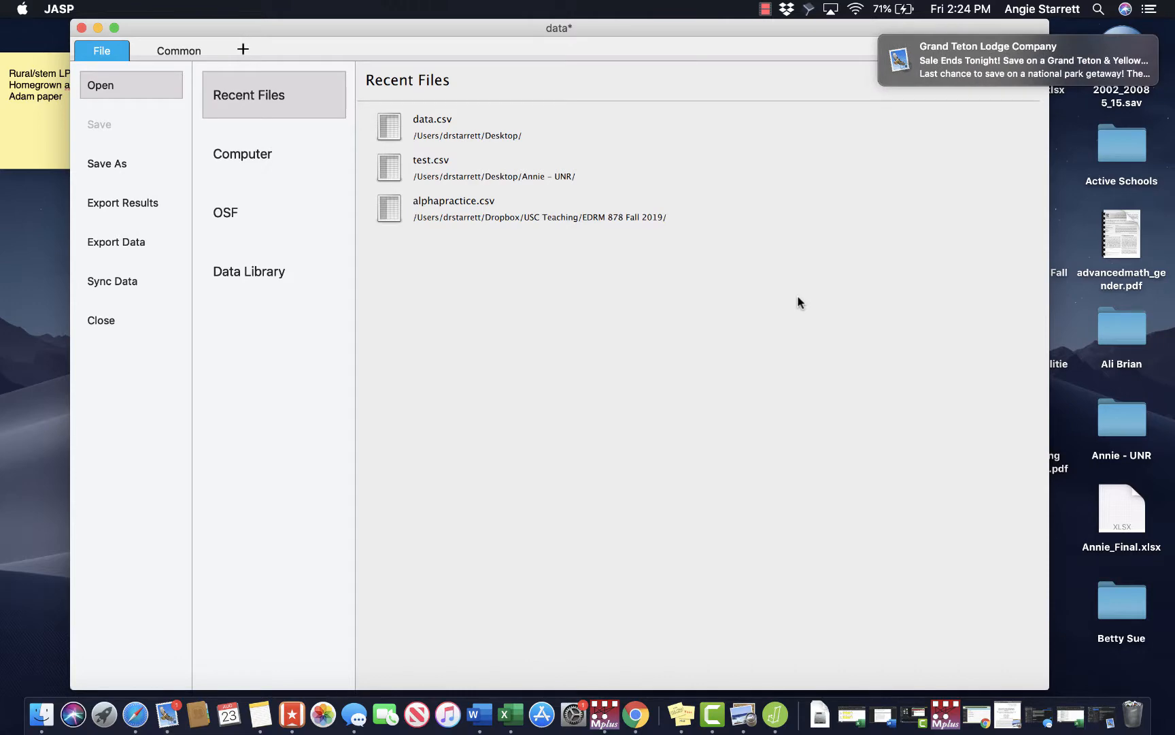
- Switch to the data workbook in Excel and select the headings SEESCI through PPLNTC on the data sheet
click(1068, 714)
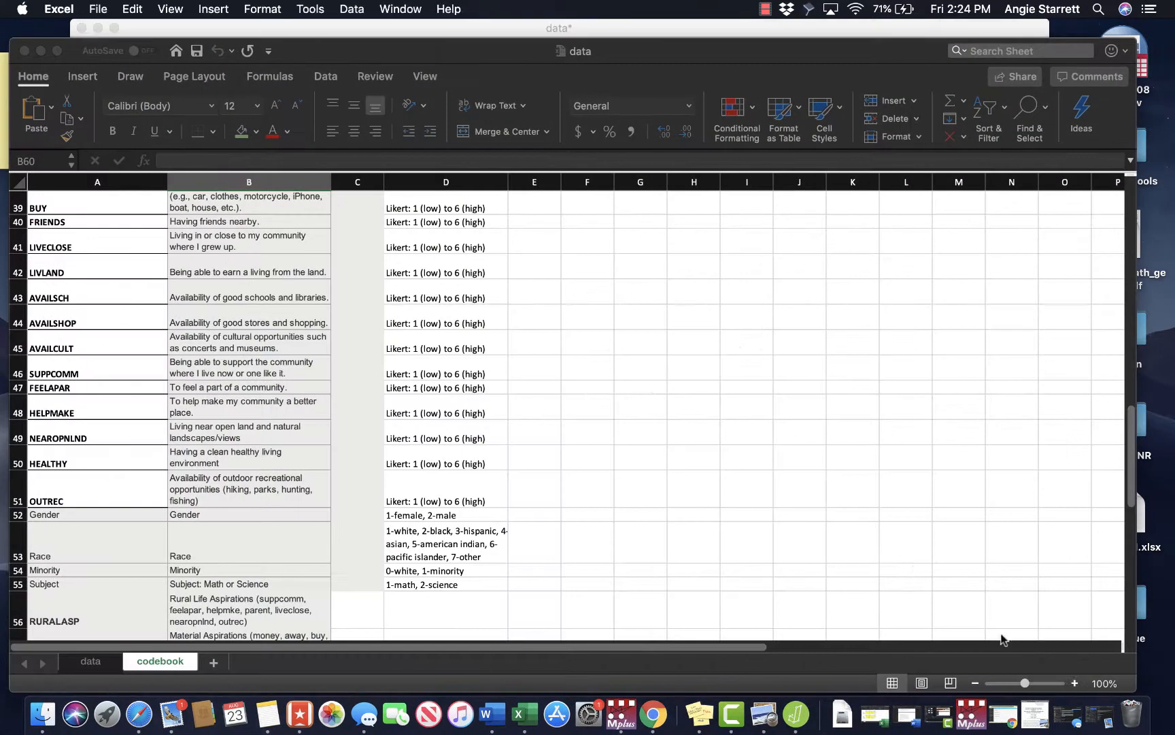
click(87, 665)
drag(807, 647, 25, 600)
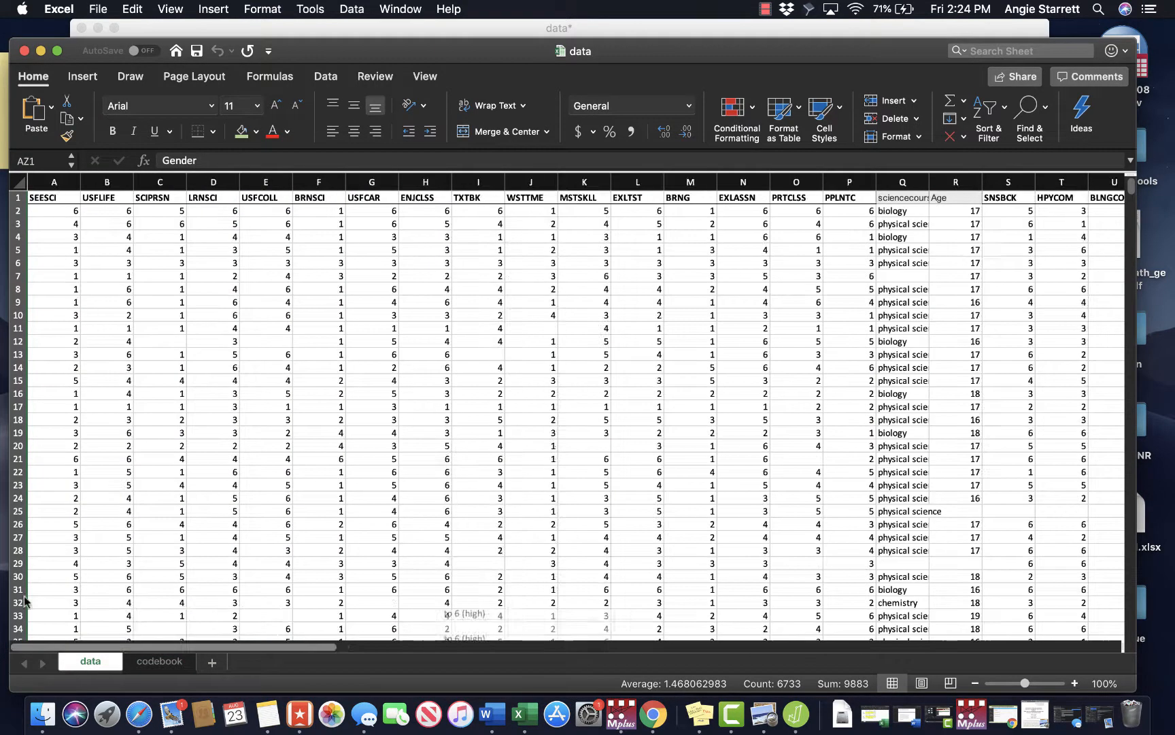
drag(76, 197, 846, 188)
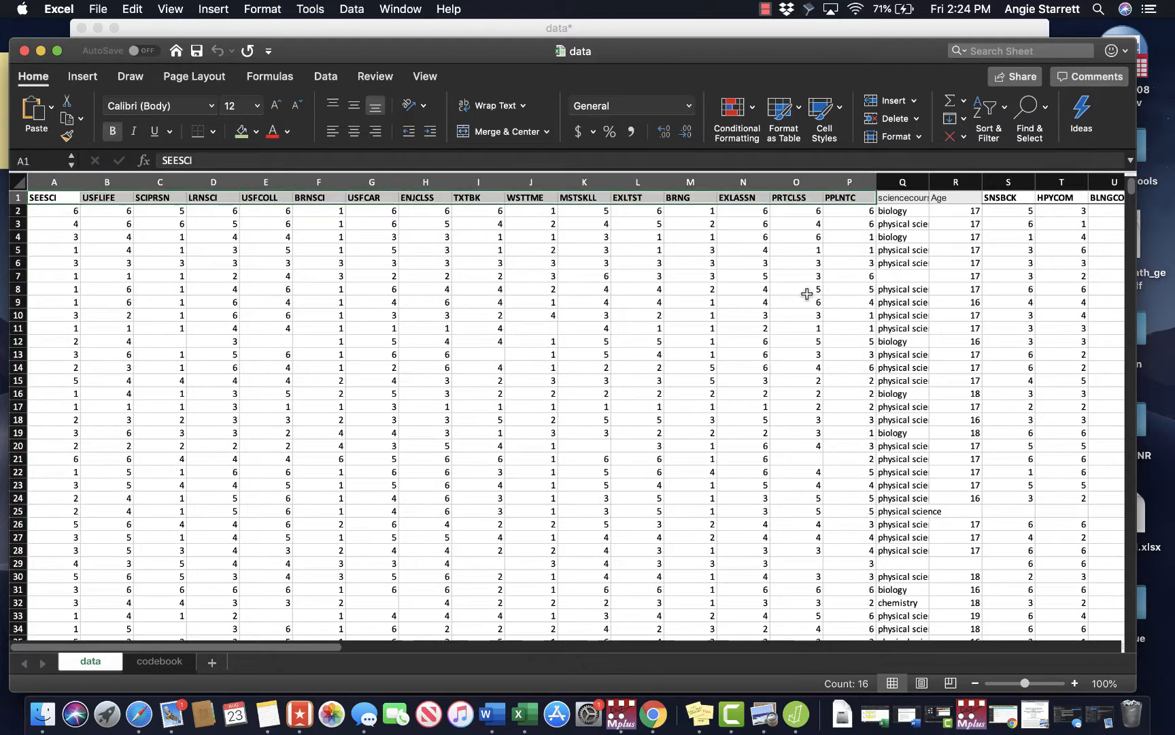
- Open the codebook sheet and examine the wording of its first science items, USFLIFE and SEESCI
click(160, 661)
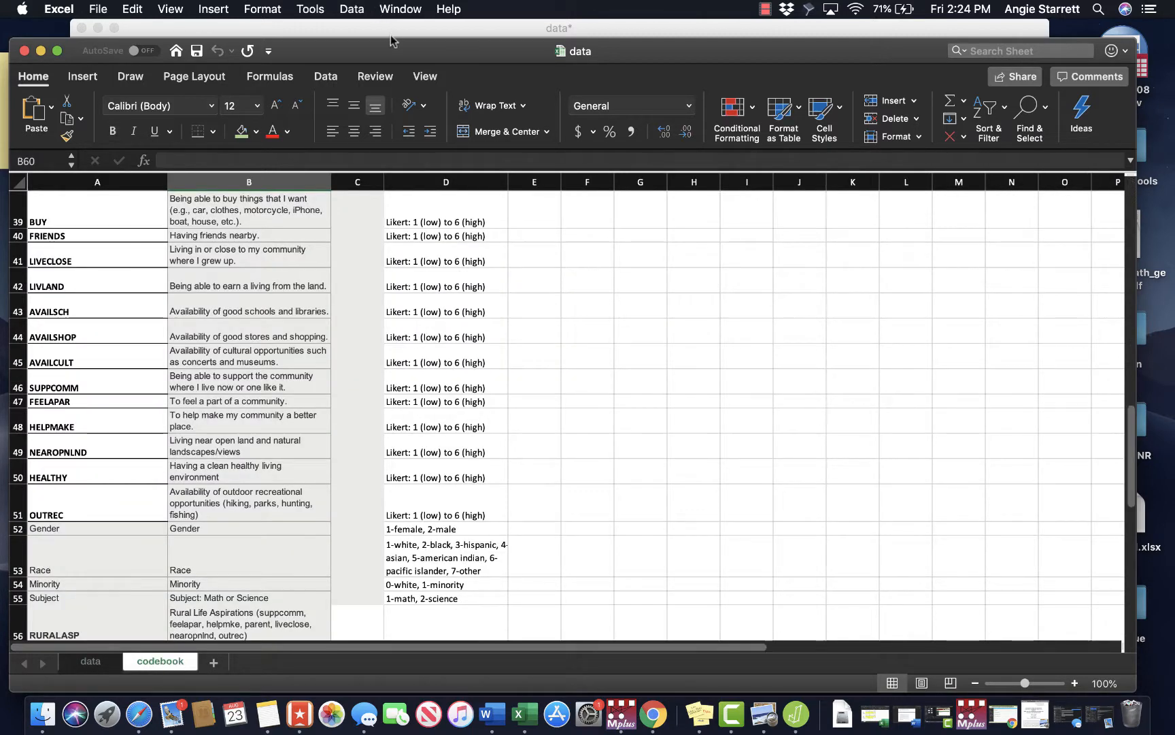
drag(386, 57, 420, 45)
scroll(269, 260, up, 8)
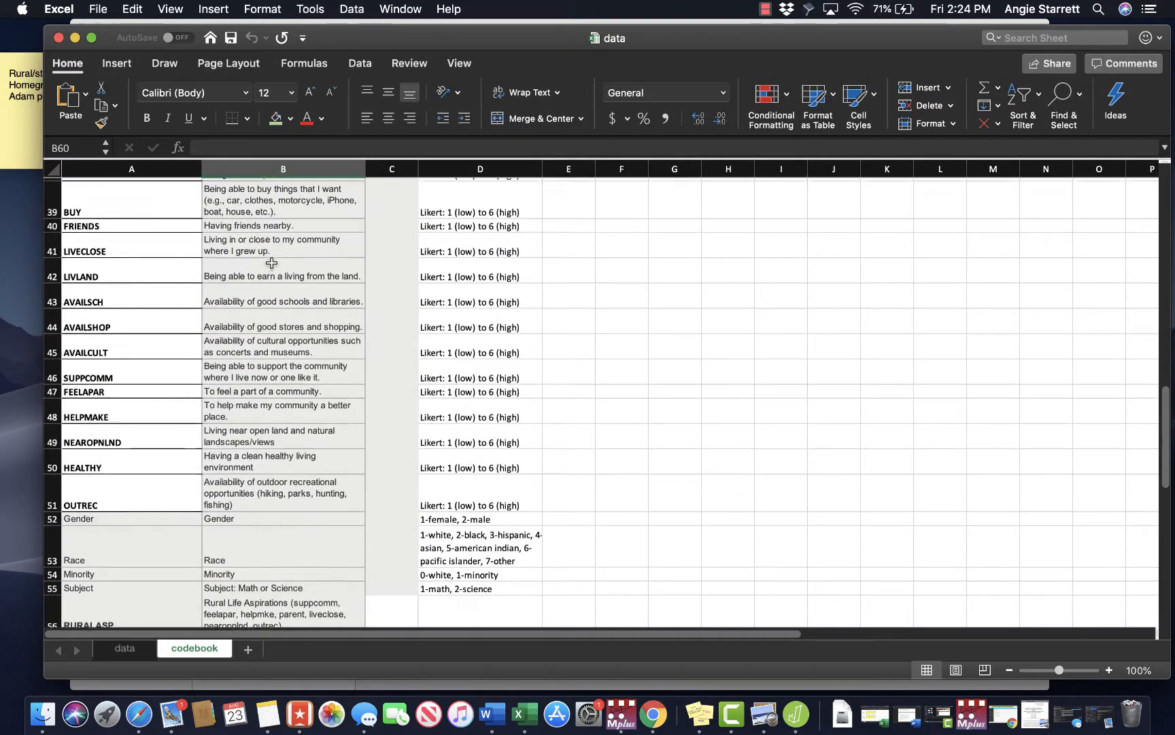
scroll(271, 261, up, 5)
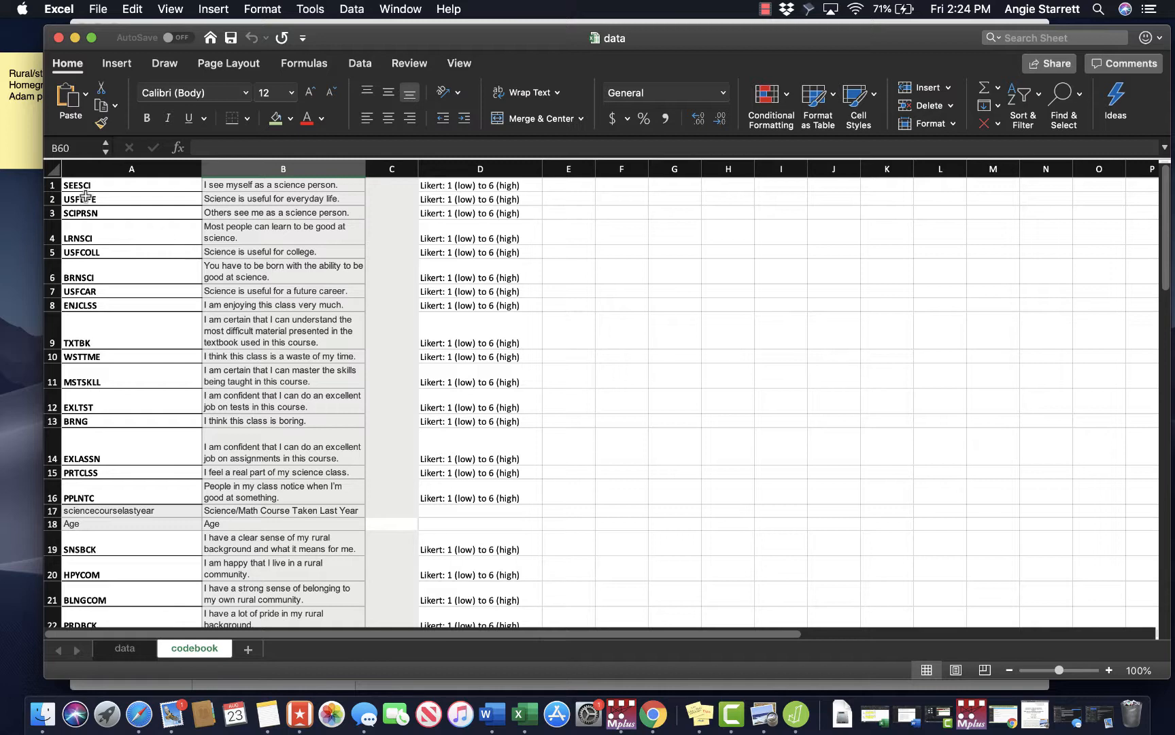
click(229, 195)
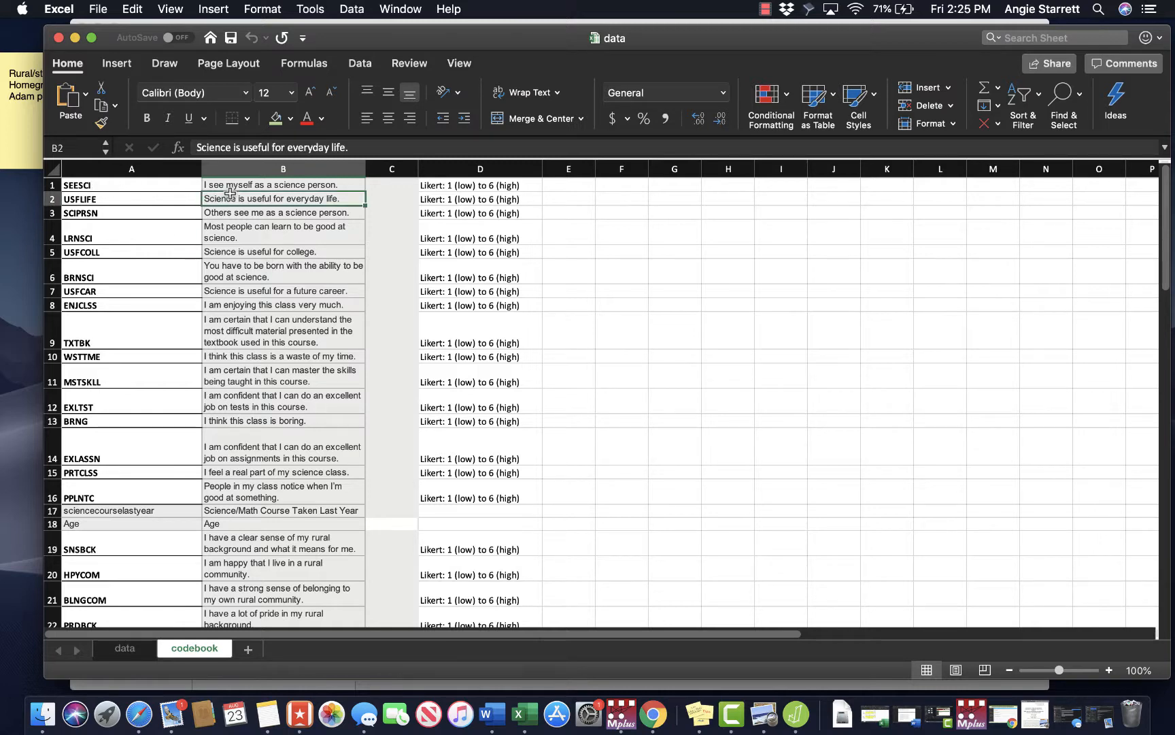
key(Up)
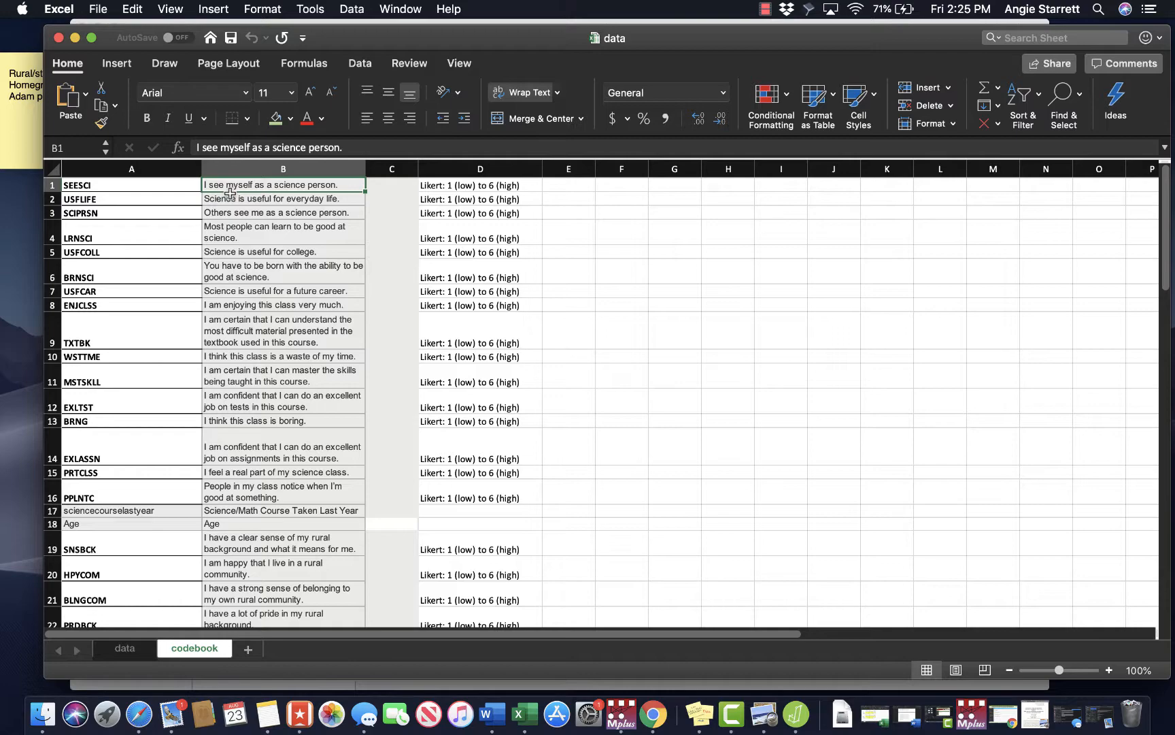
- Skim the codebook's variable names, item wordings and response scales from SEESCI down to LIVECLOSE
scroll(289, 375, down, 5)
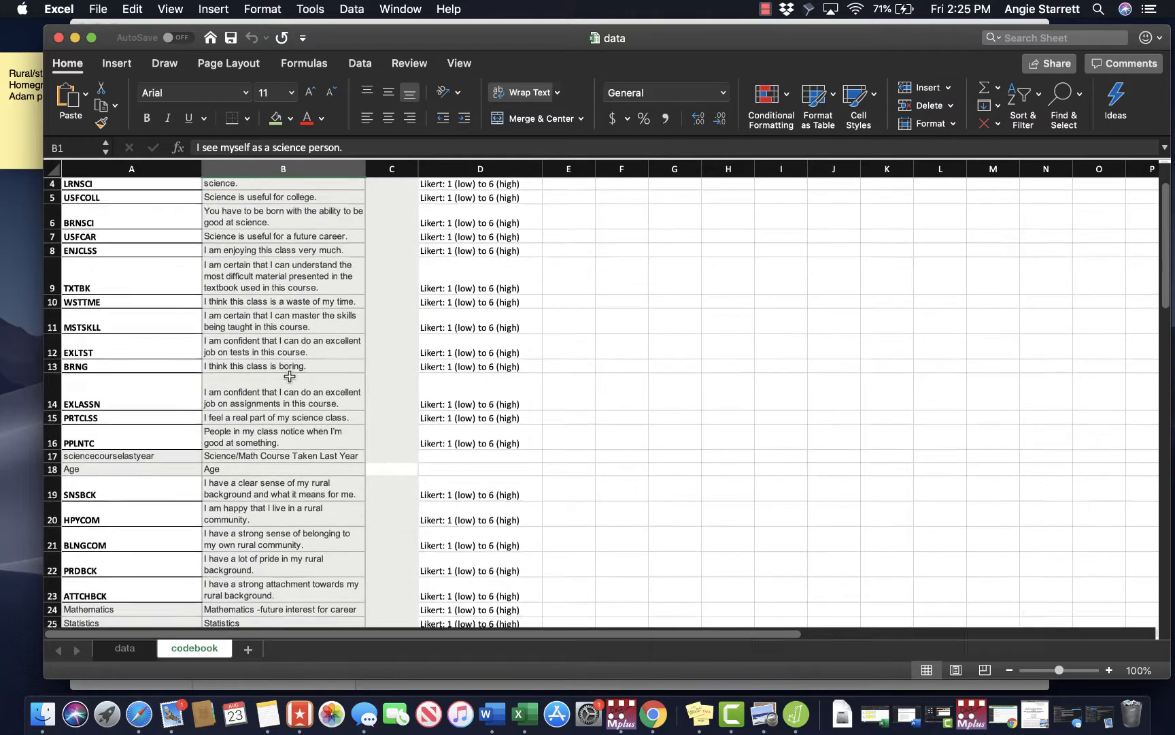
scroll(289, 376, down, 6)
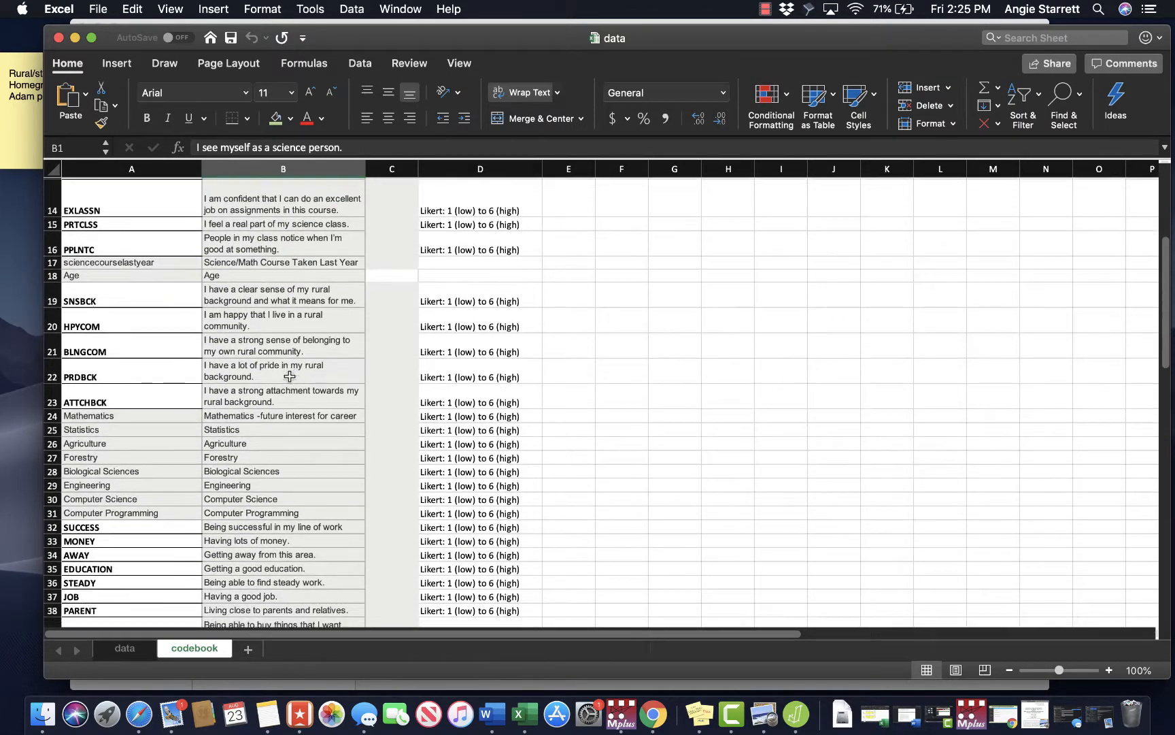
scroll(289, 376, down, 3)
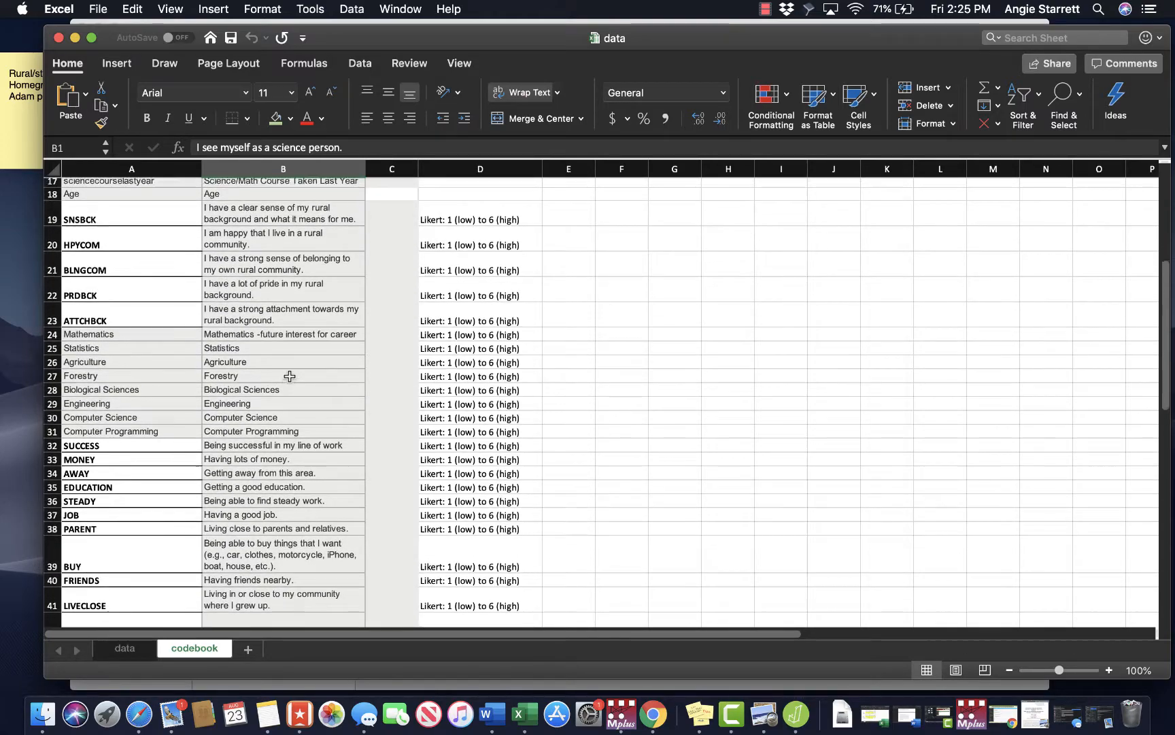
scroll(289, 376, up, 8)
scroll(290, 376, up, 3)
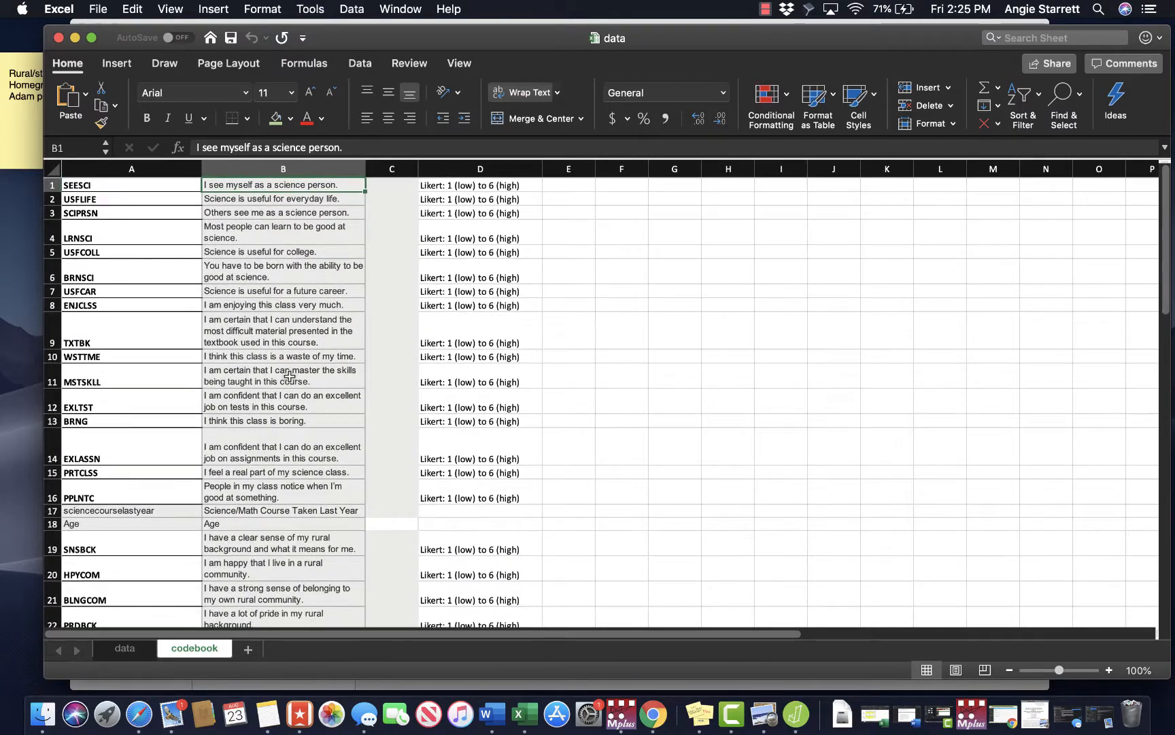
scroll(290, 376, up, 2)
- Highlight the codebook's career-interest variables Mathematics through Computer Programming, and the aspiration variables SUCCESS through OUTREC
scroll(285, 381, down, 10)
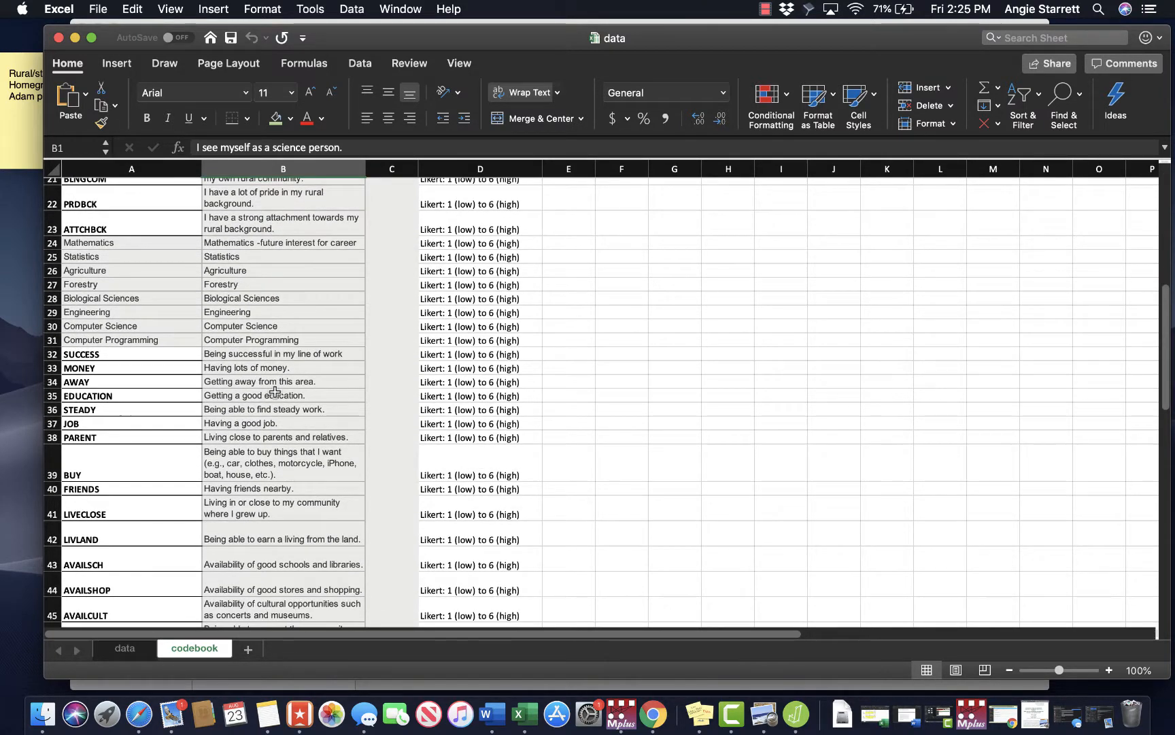
click(158, 244)
drag(158, 243, 157, 339)
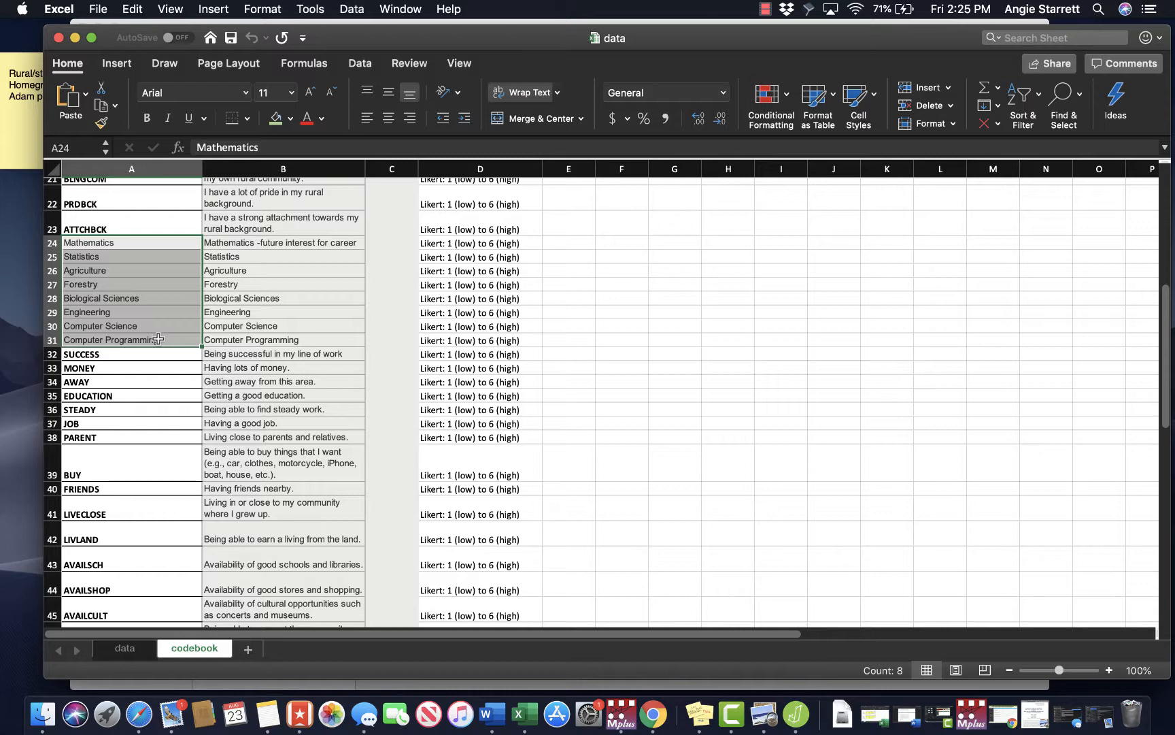
scroll(172, 261, down, 5)
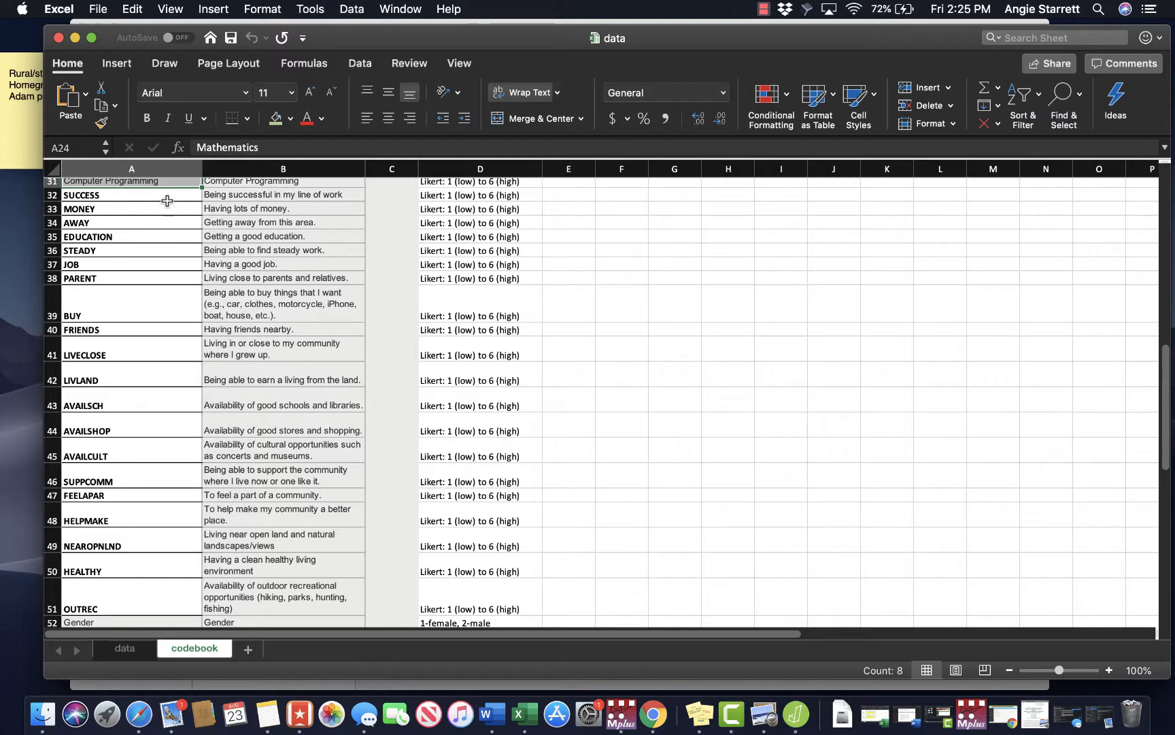
drag(165, 196, 157, 591)
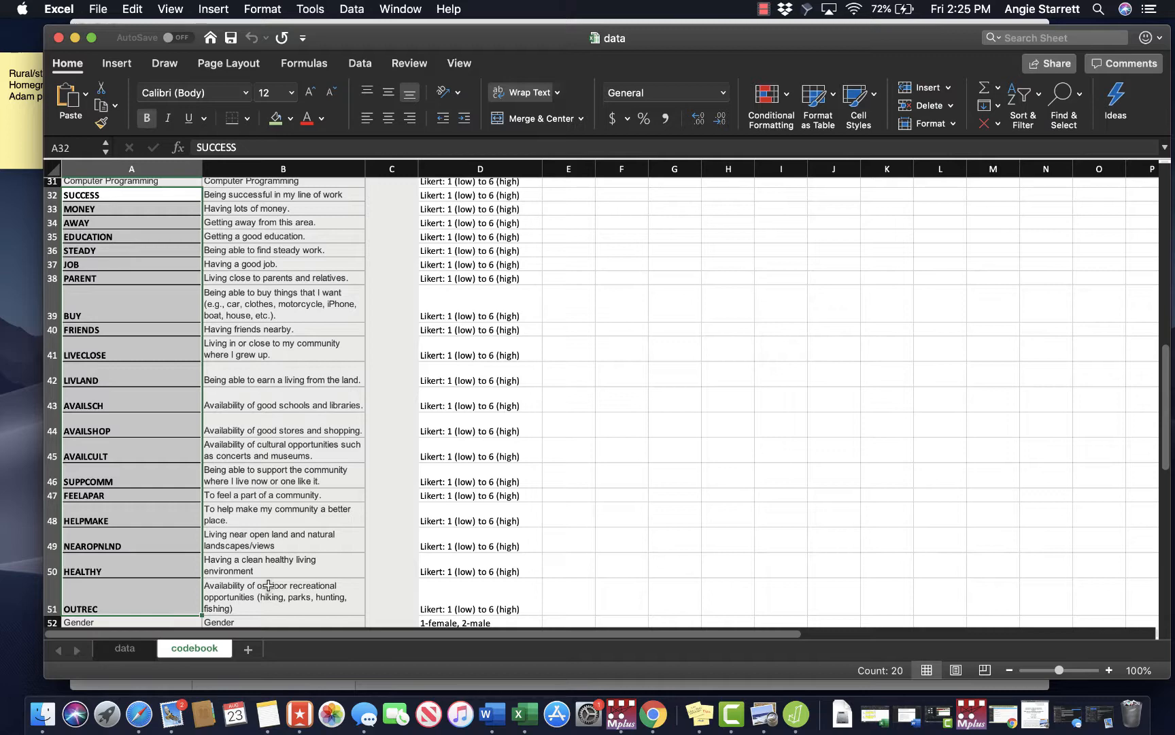
- Examine the codebook entries and coding for the Race, Minority and Subject variables
scroll(269, 585, down, 10)
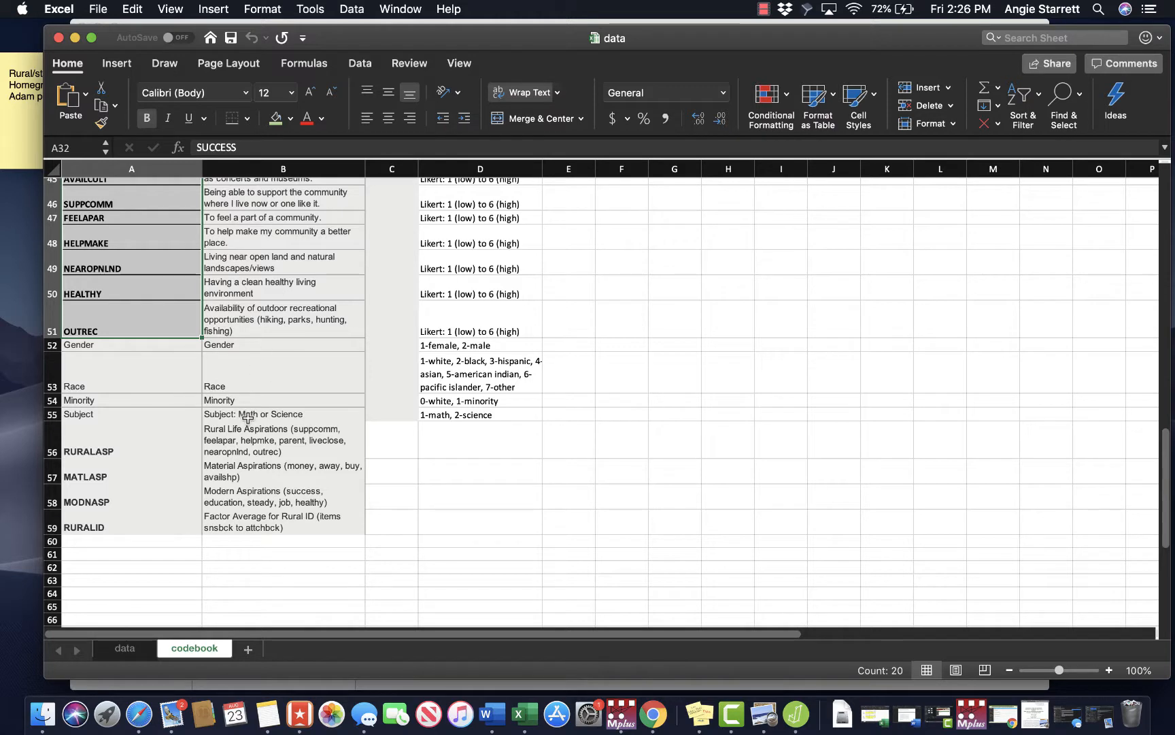
click(217, 380)
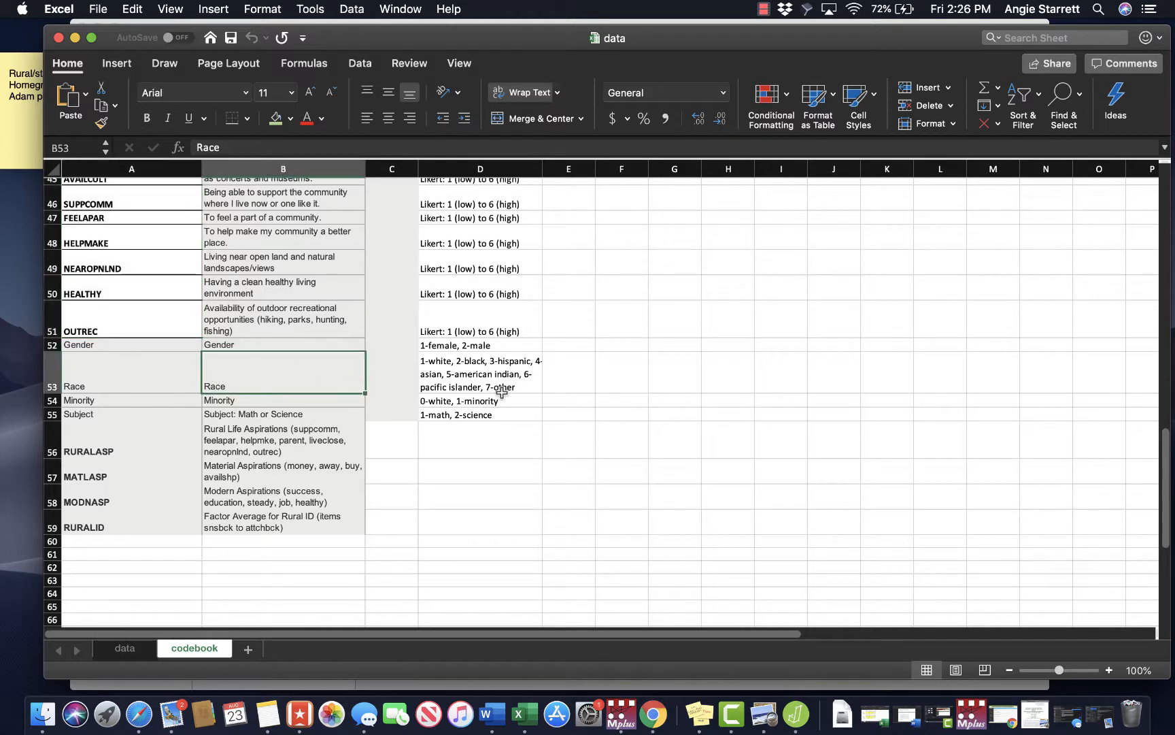
click(481, 382)
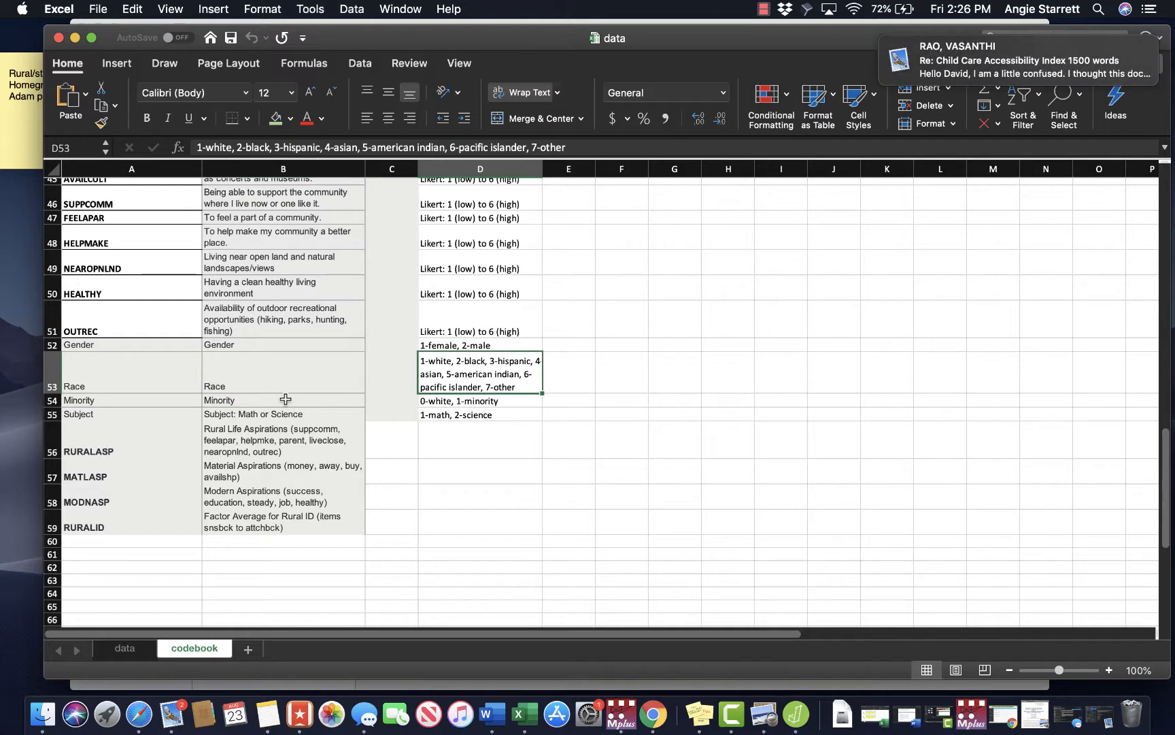
click(155, 403)
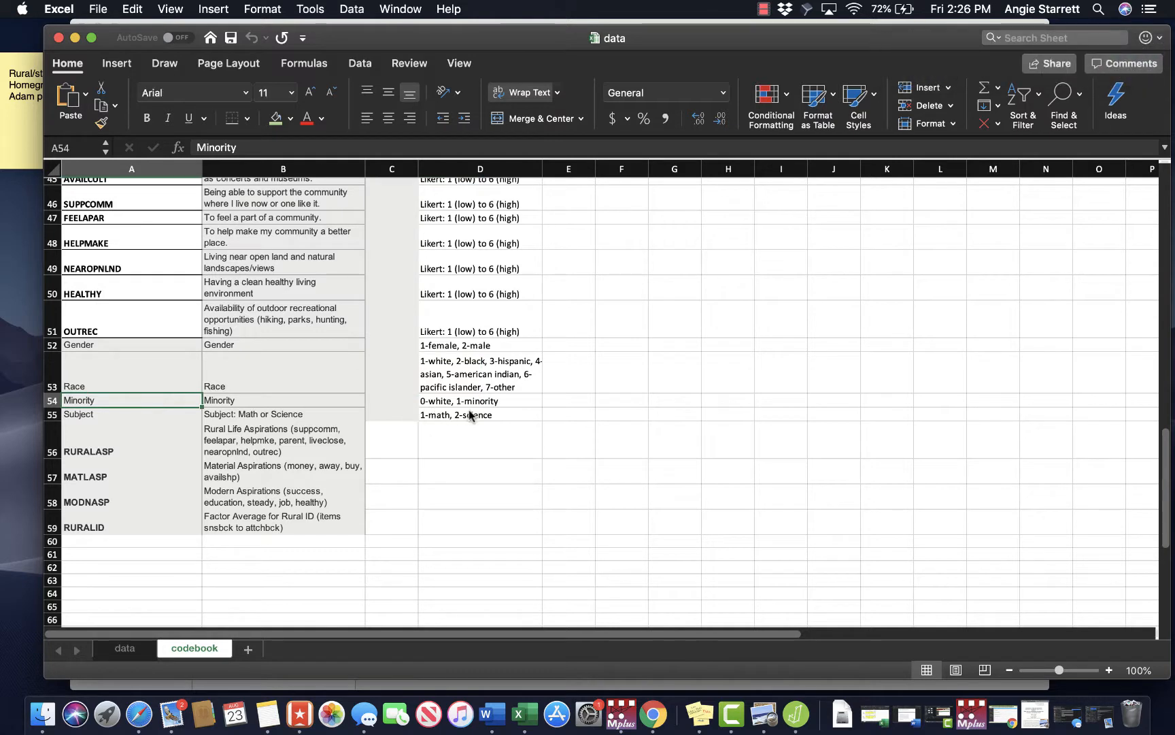
click(146, 416)
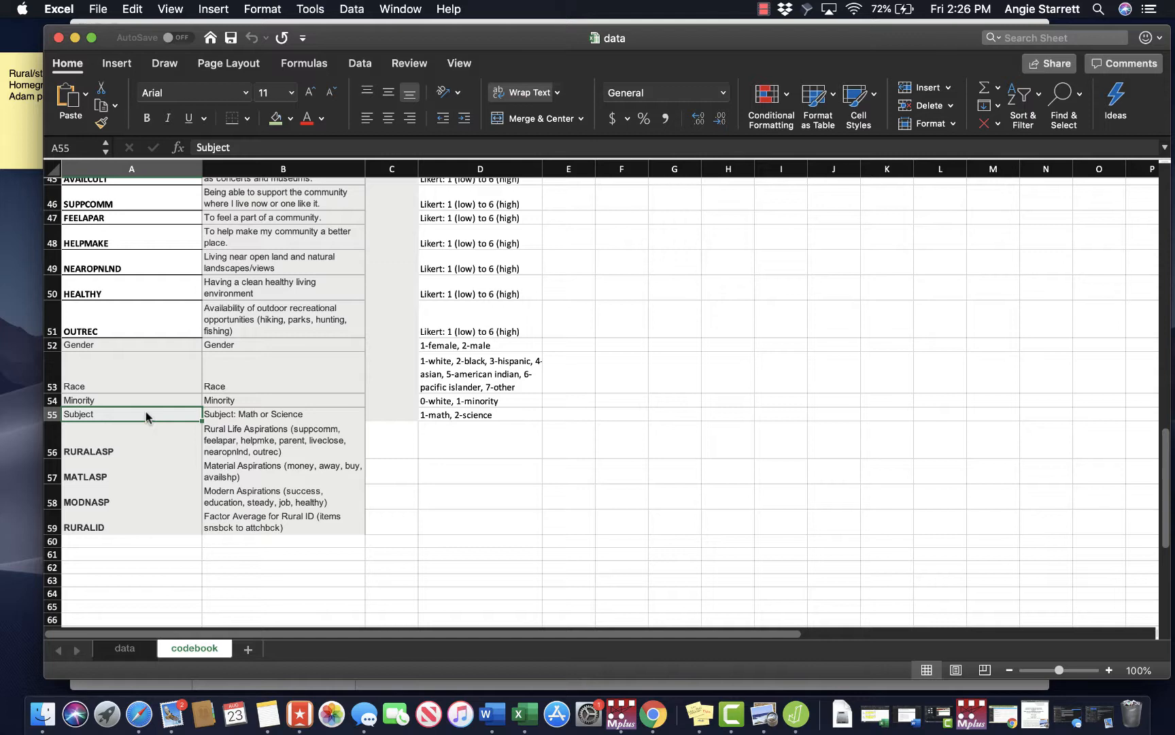
key(Tab)
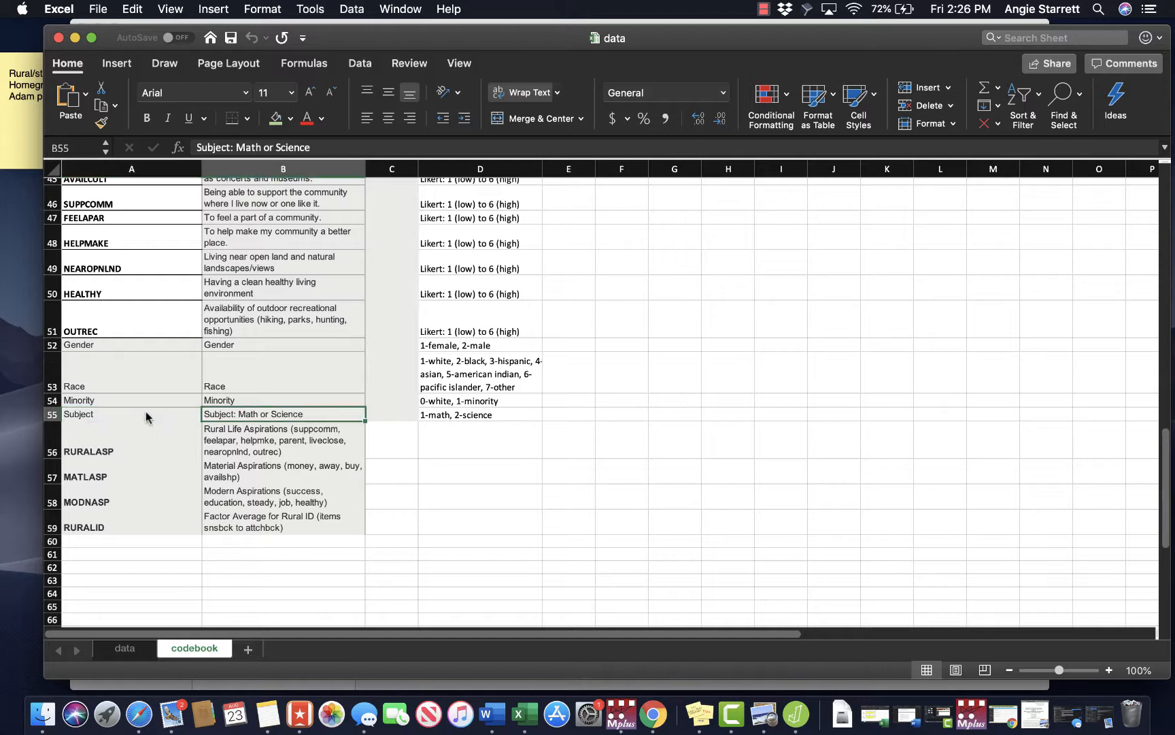
click(147, 417)
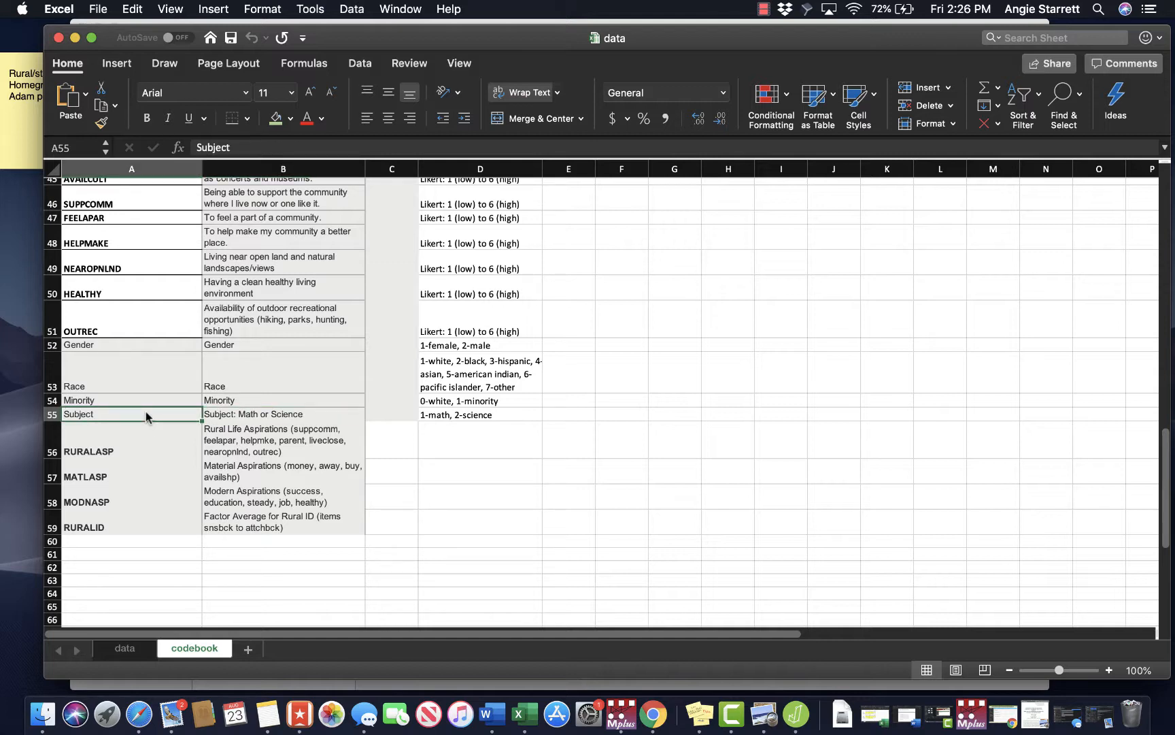
- Highlight the composite variables RURALASP through RURALID in the codebook and read each one's description
drag(133, 449, 243, 522)
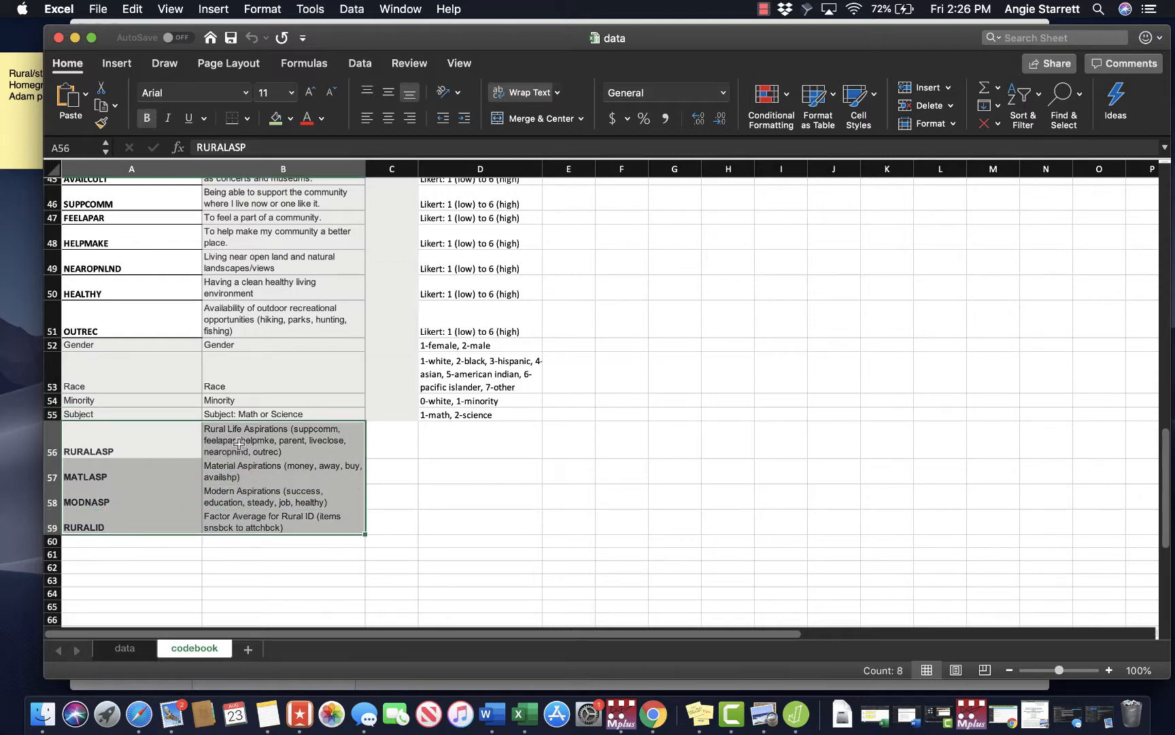
click(265, 438)
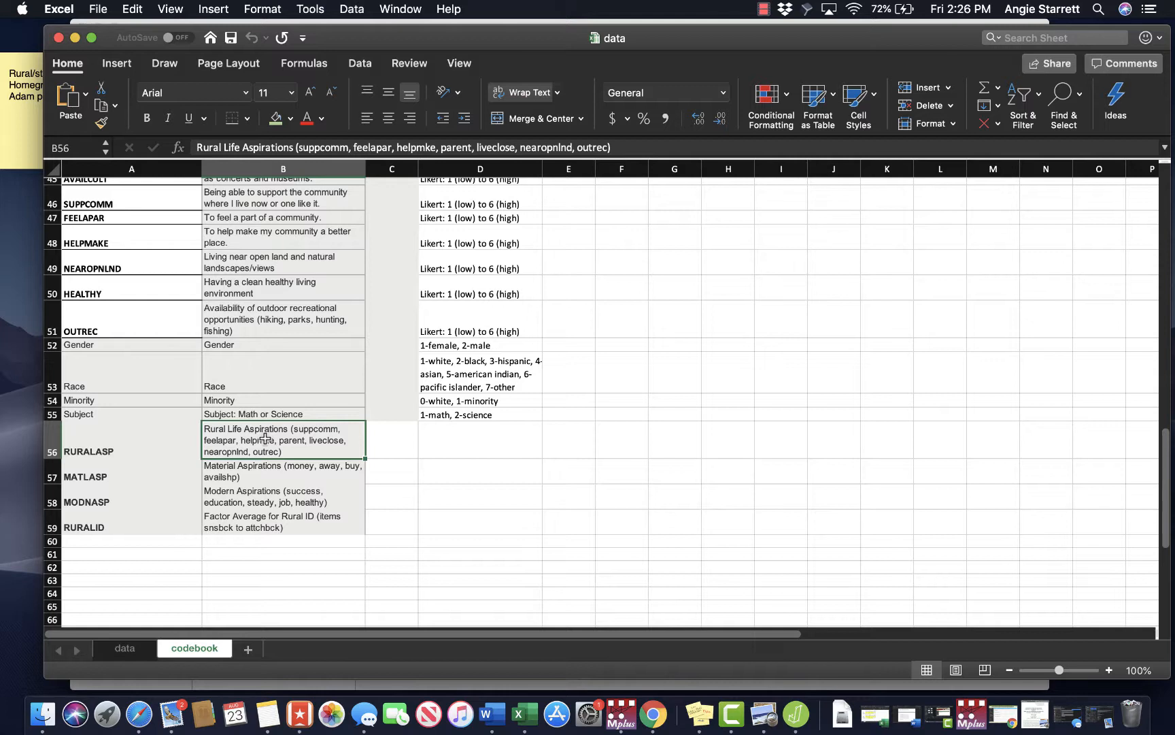
key(Down)
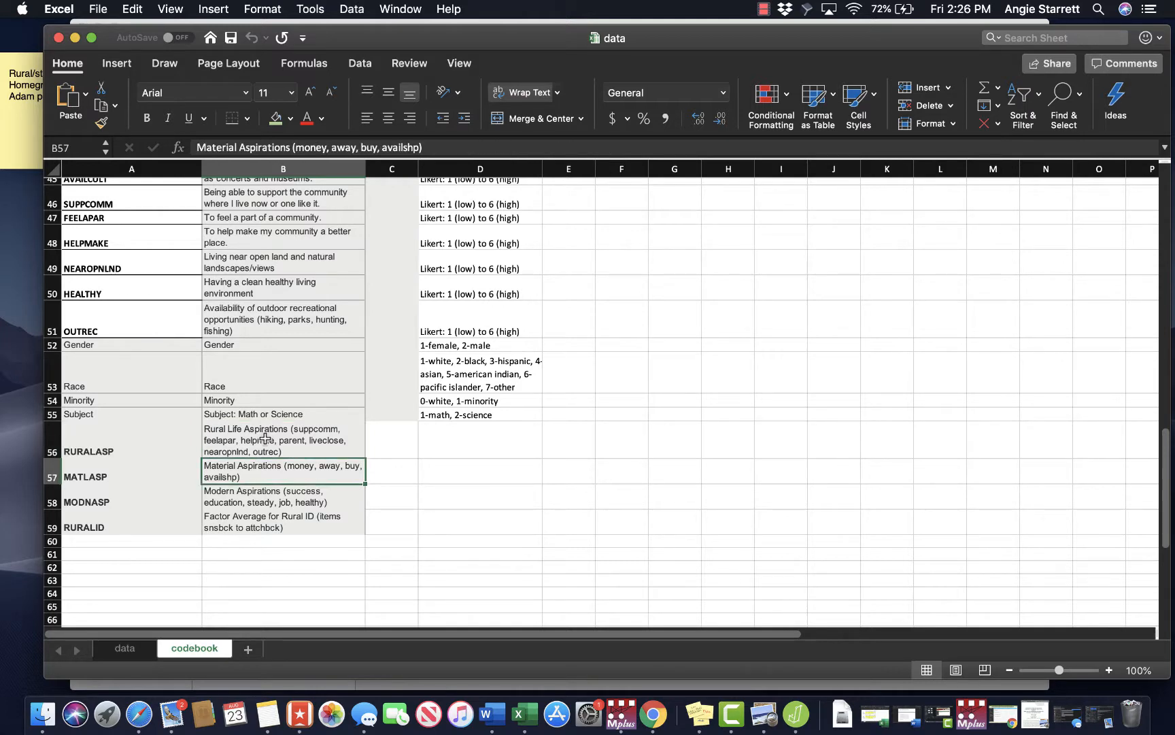
key(Down)
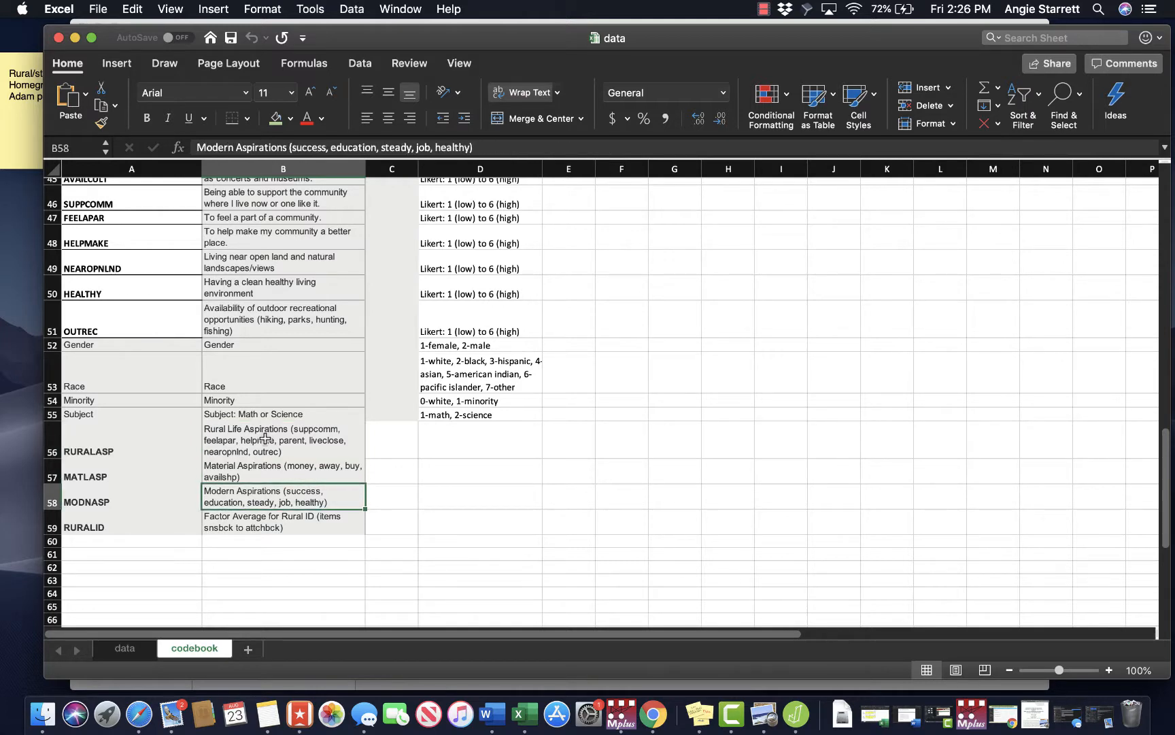
key(Down)
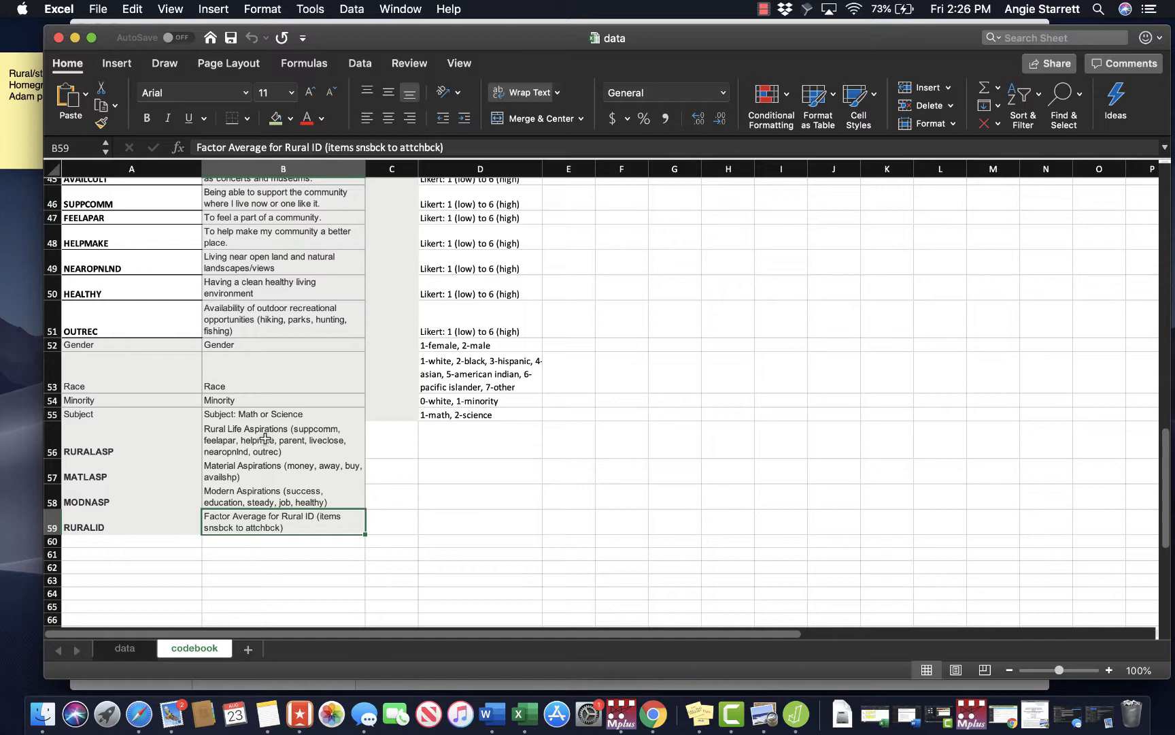
- Highlight the rural identity items SNSBCK through ATTCHBCK with their statements in the codebook, and return to the data sheet
scroll(229, 443, up, 10)
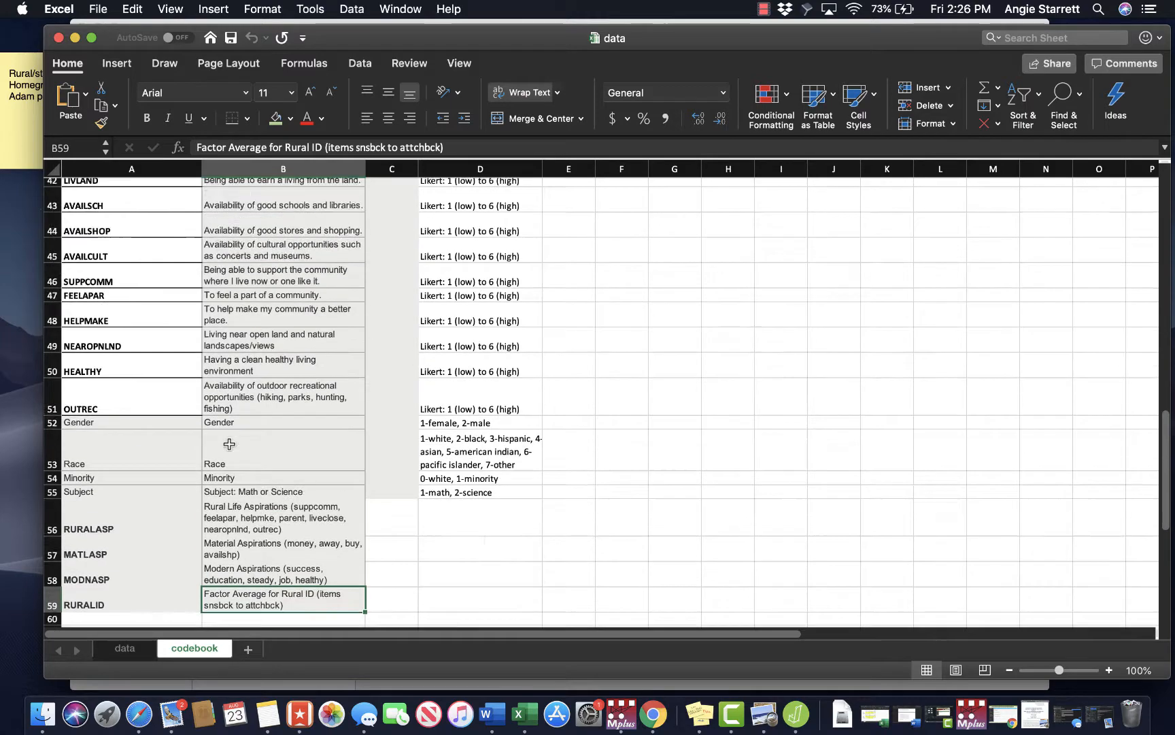
scroll(229, 443, up, 3)
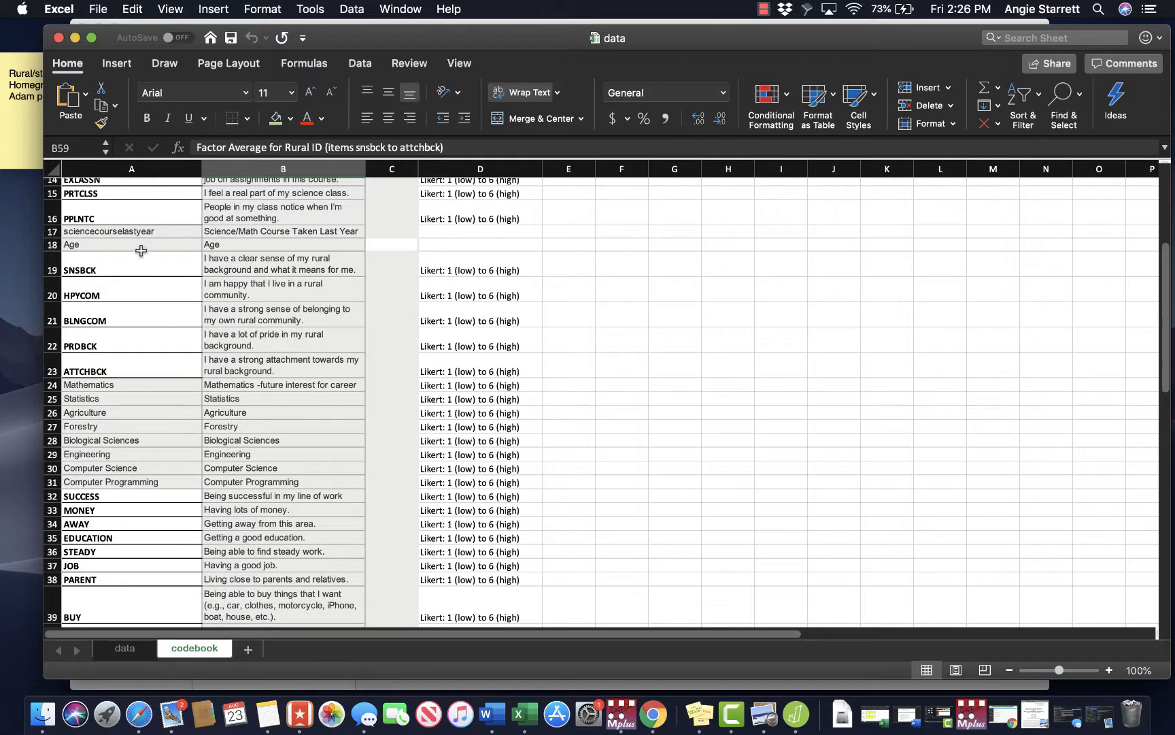
drag(136, 261, 263, 367)
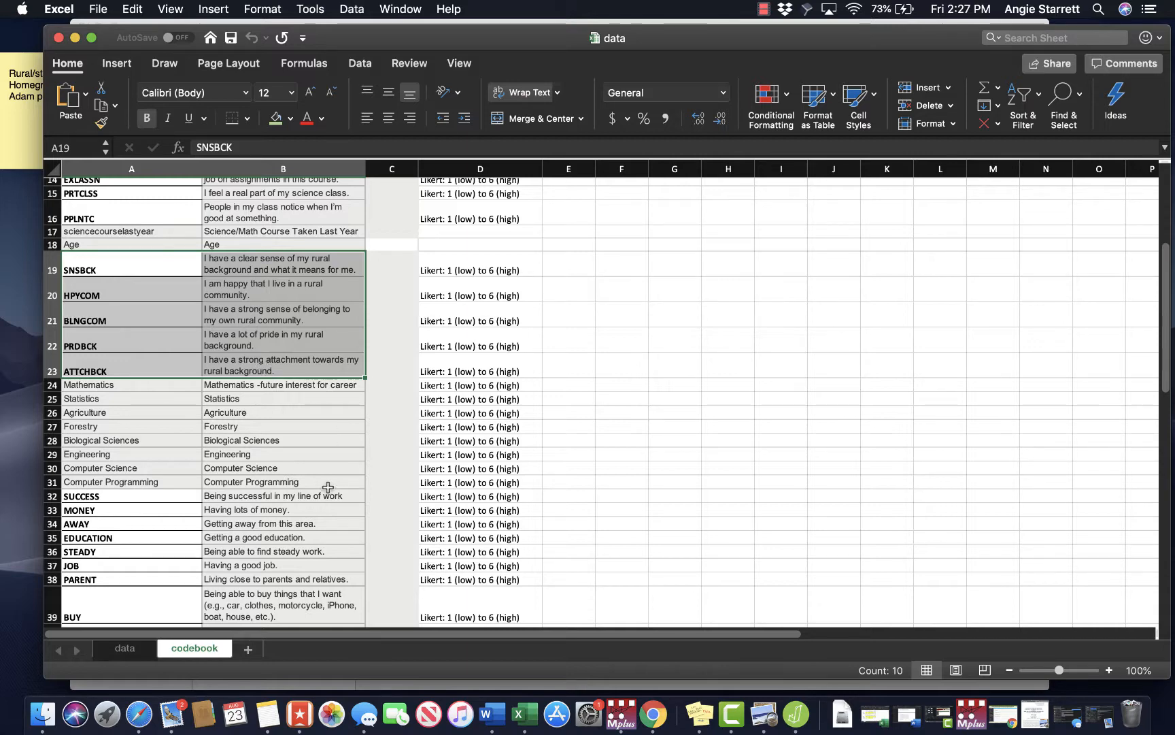
scroll(327, 463, up, 10)
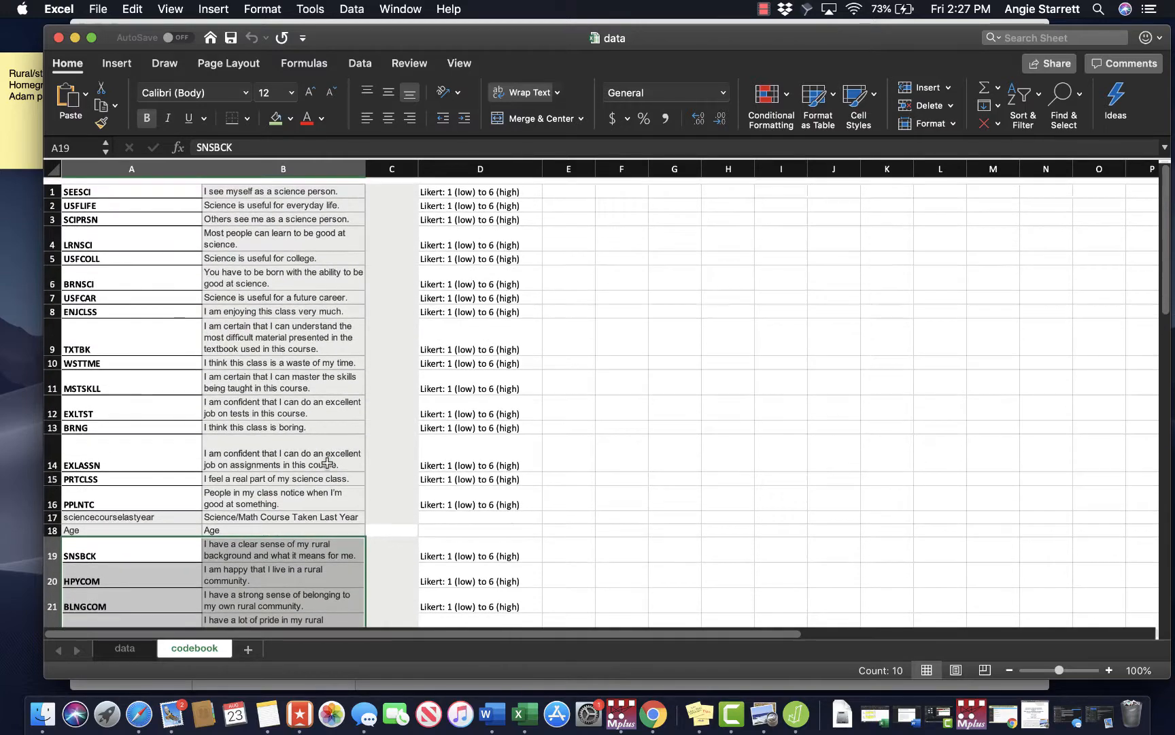
scroll(327, 463, down, 3)
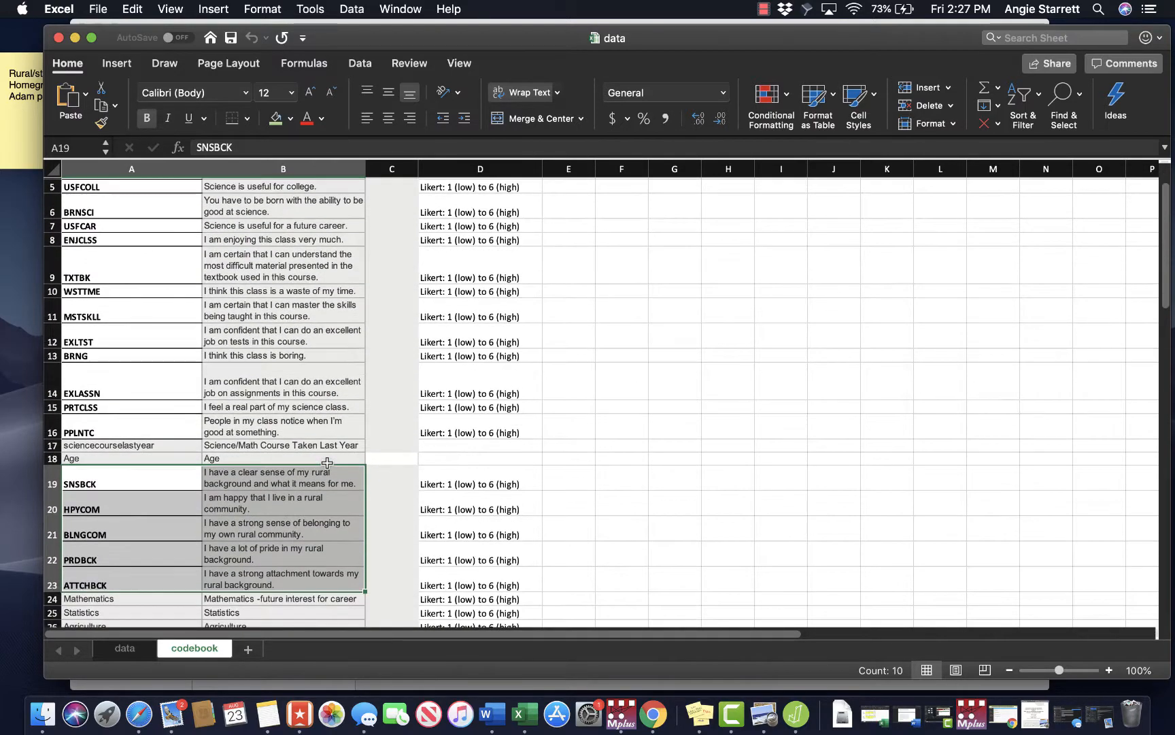
scroll(327, 463, down, 3)
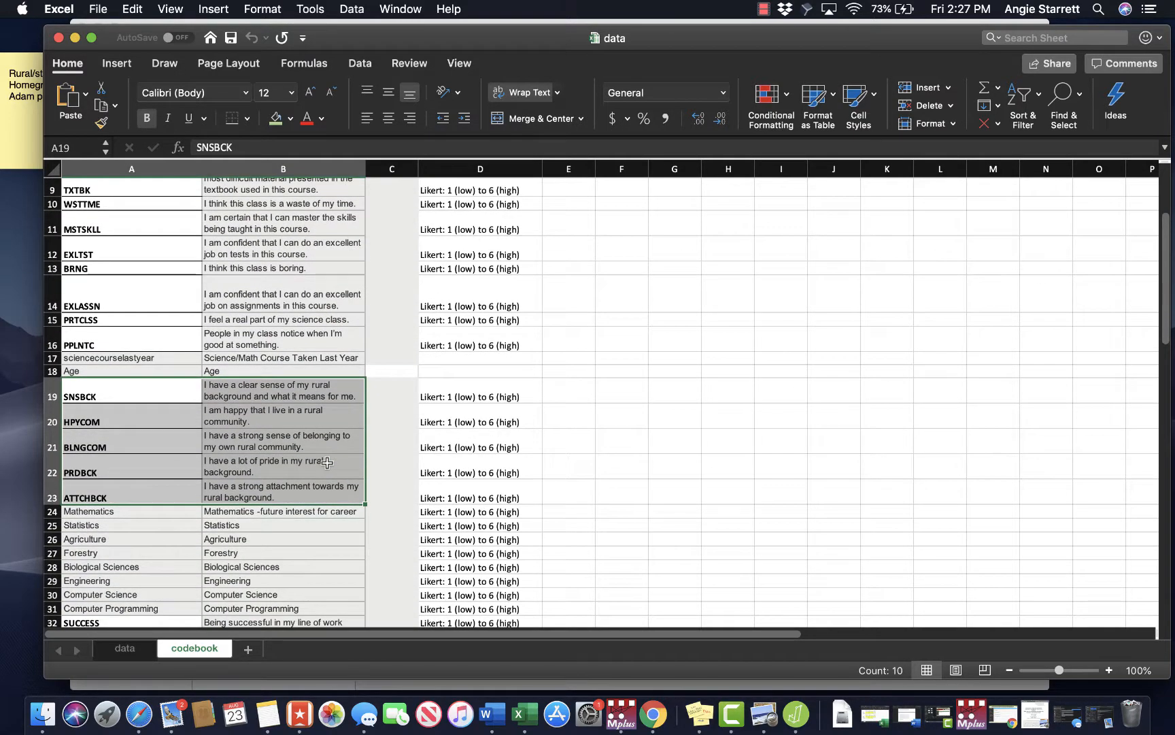
click(125, 649)
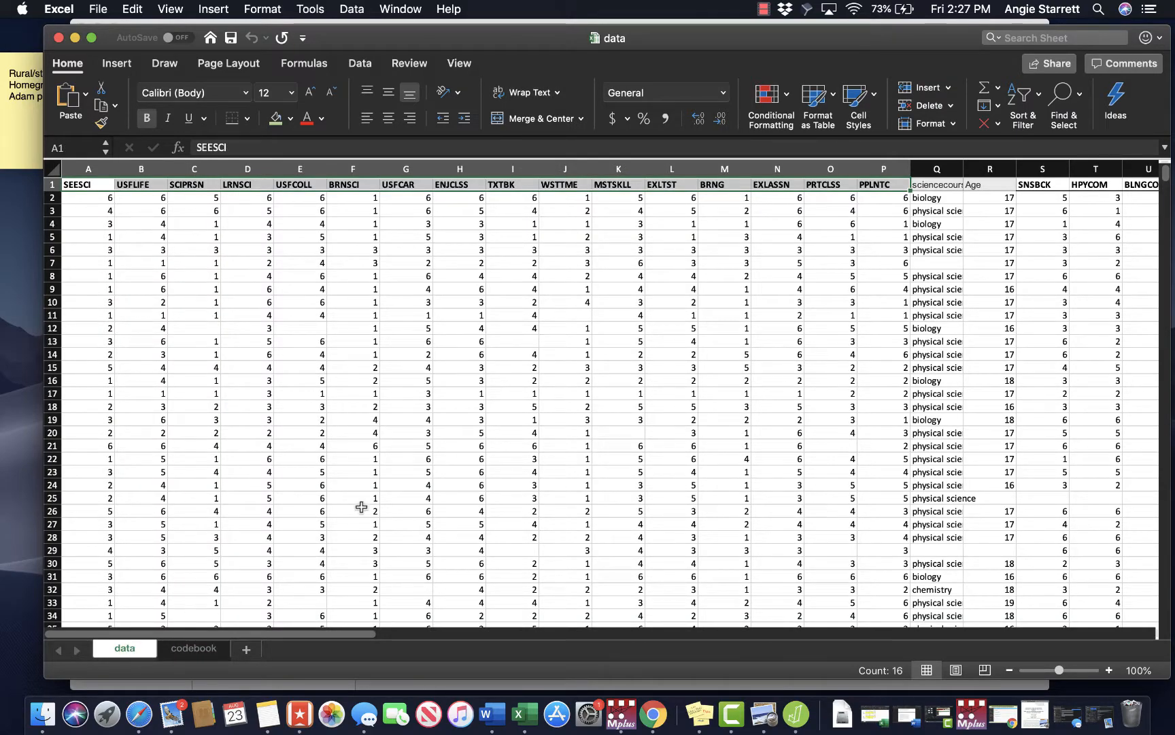
- Skim the survey responses down the data sheet and back up to the header row, and reopen the codebook sheet
scroll(362, 507, down, 20)
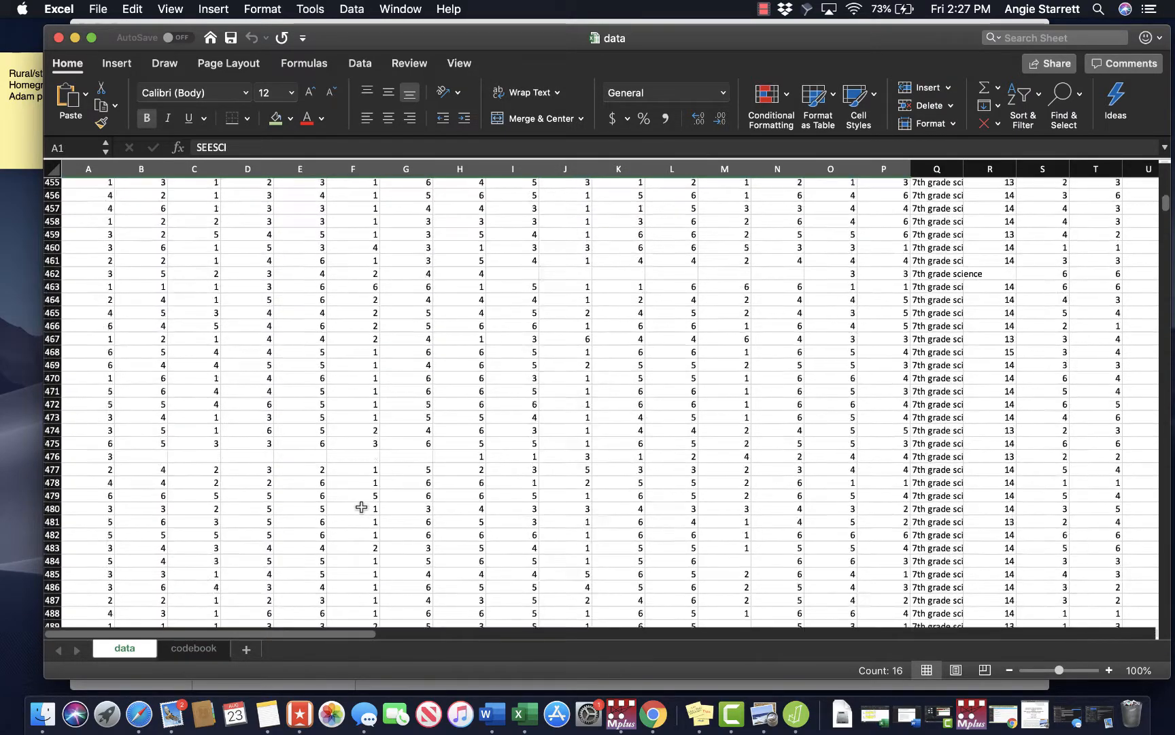
scroll(362, 507, down, 20)
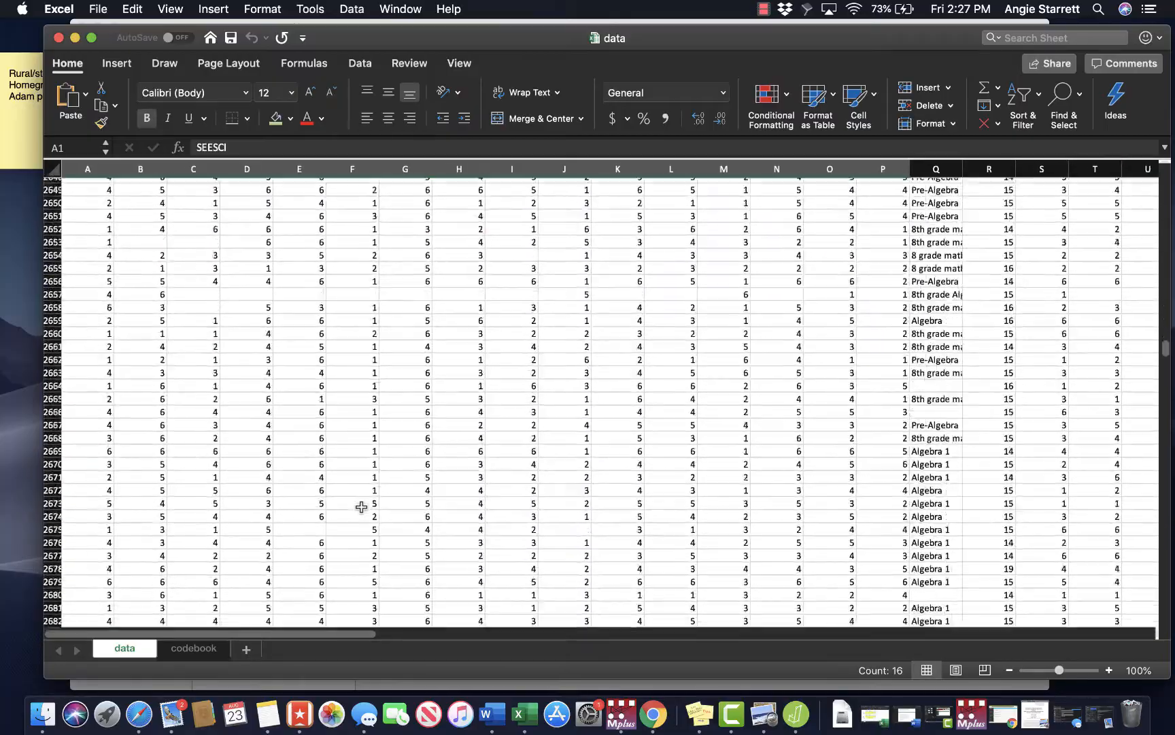
scroll(361, 506, up, 20)
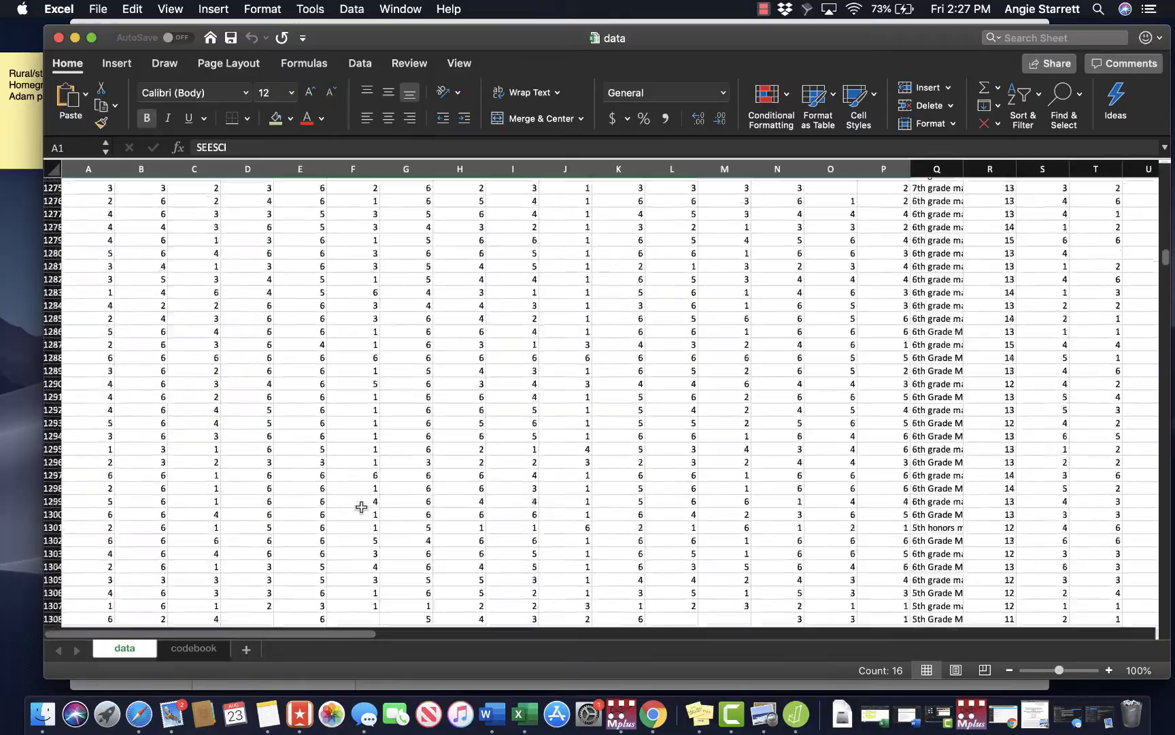
scroll(361, 507, up, 15)
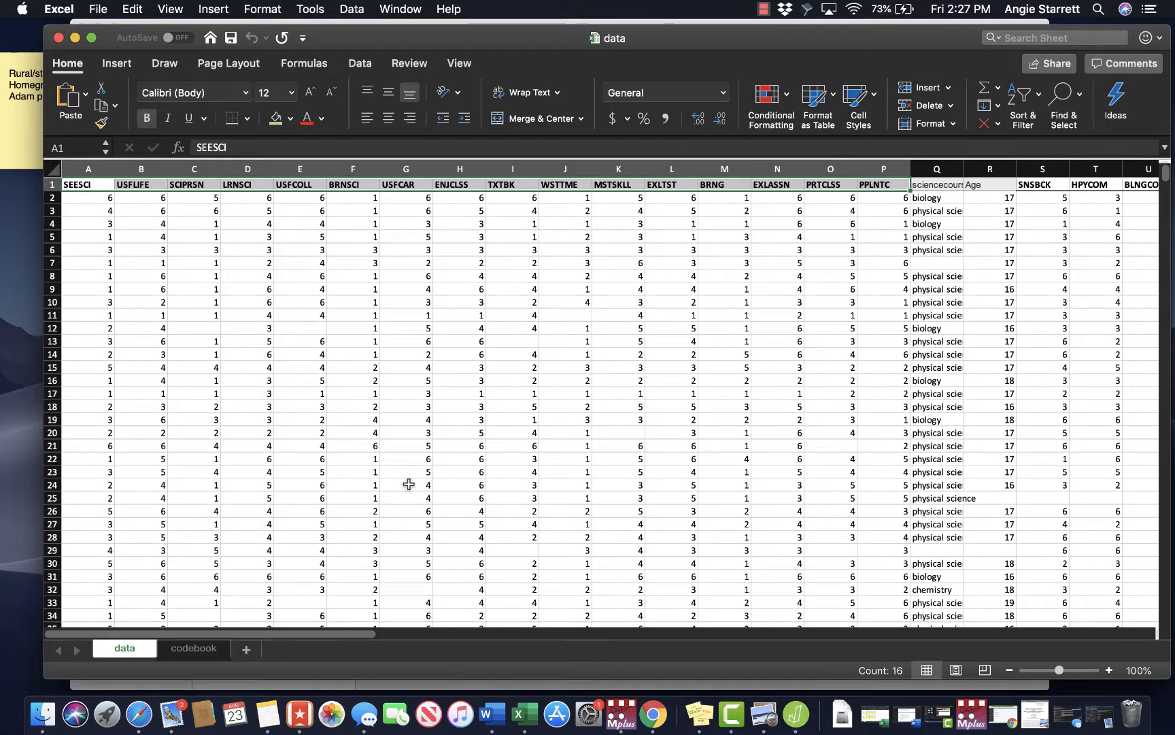
scroll(409, 484, down, 20)
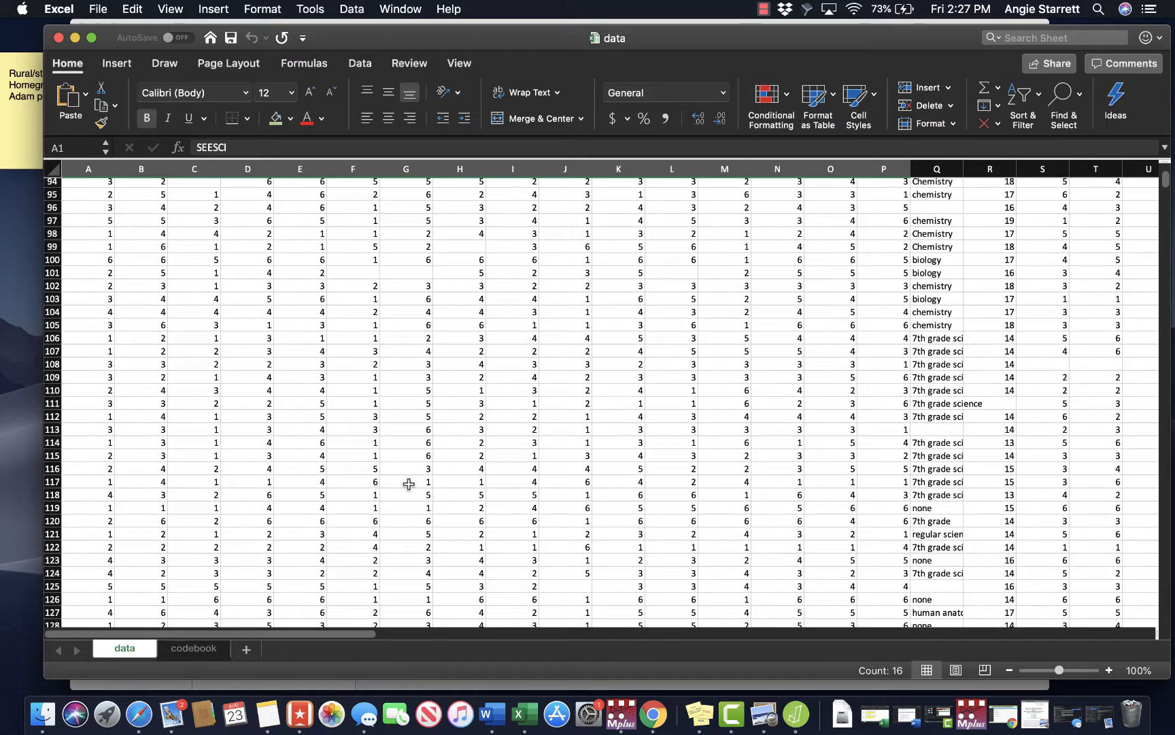
scroll(344, 564, up, 2)
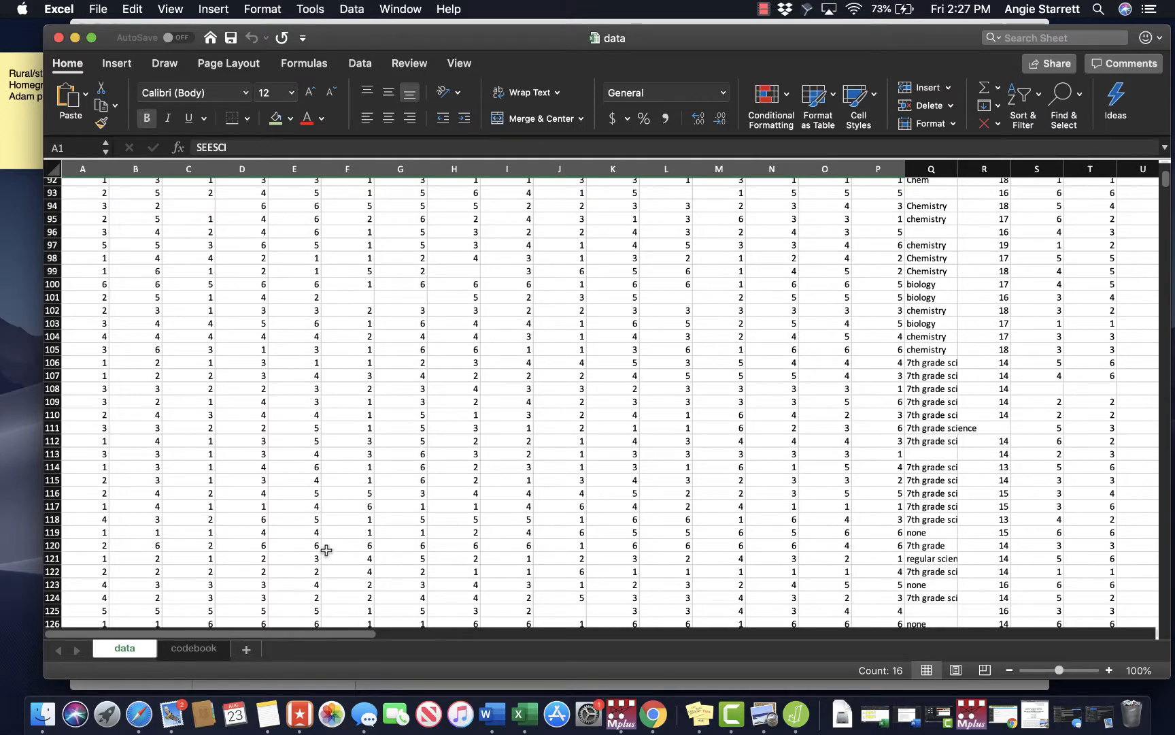
scroll(241, 438, up, 20)
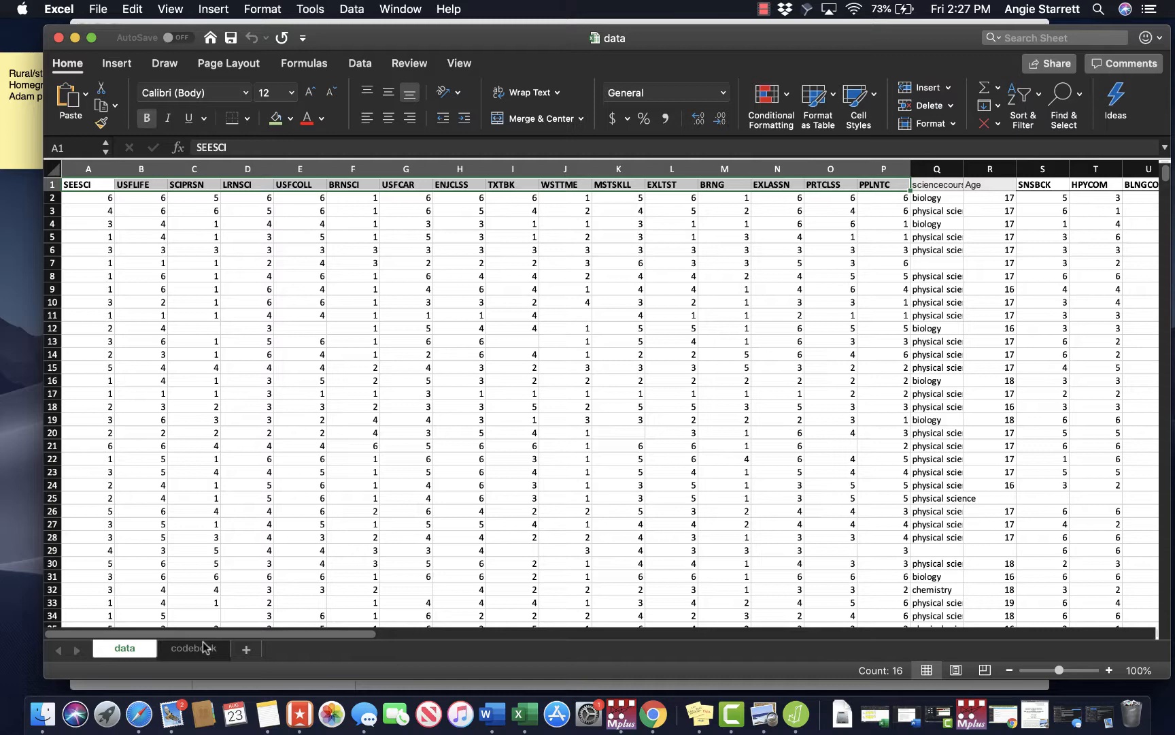
click(202, 647)
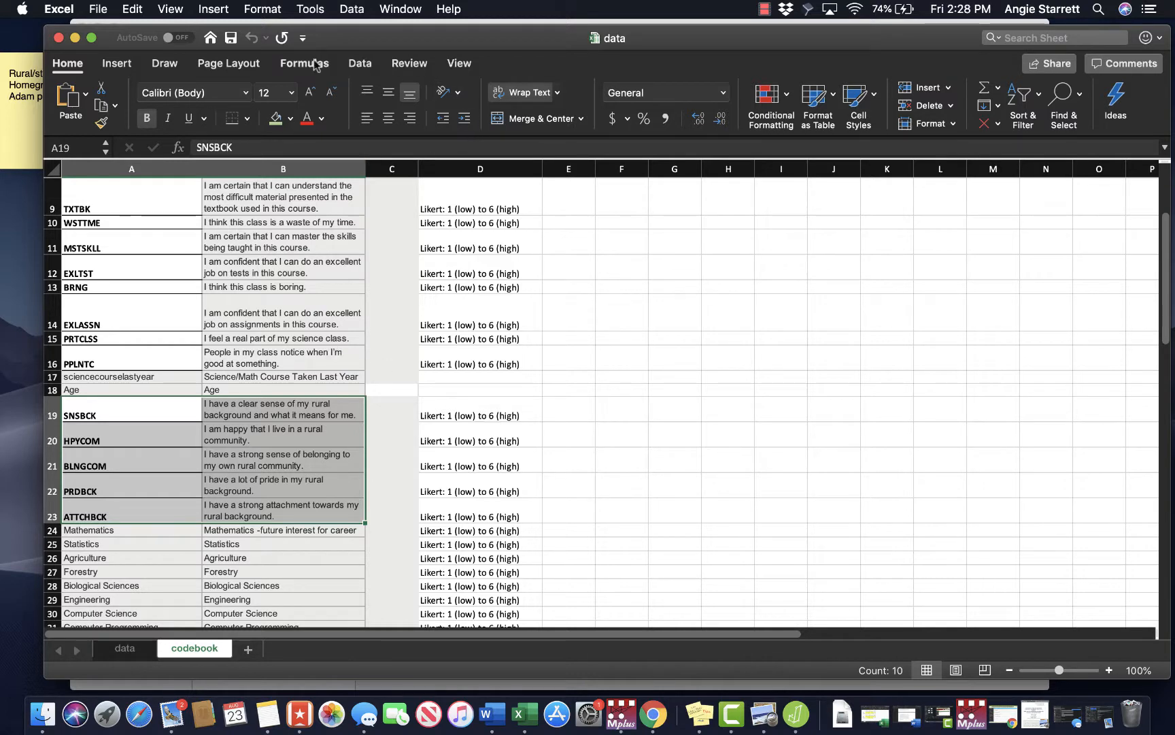
- Close the workbook, switch to JASP and load data.csv from the Desktop folder
click(59, 38)
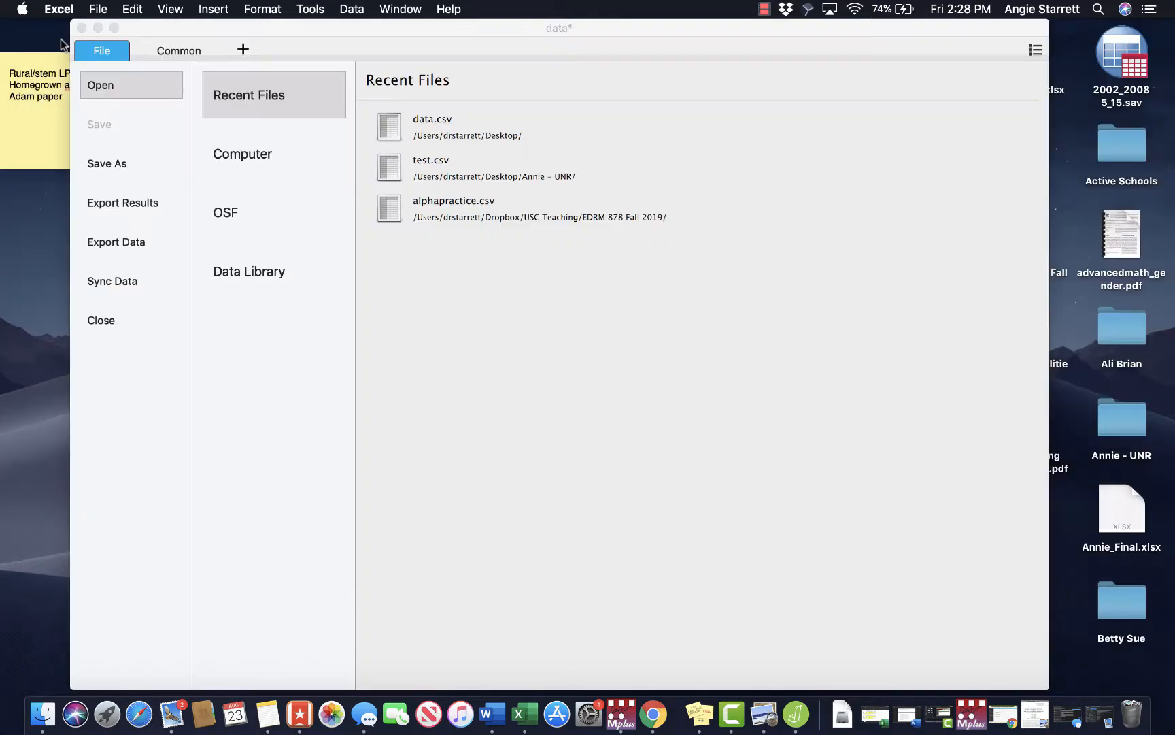
click(327, 27)
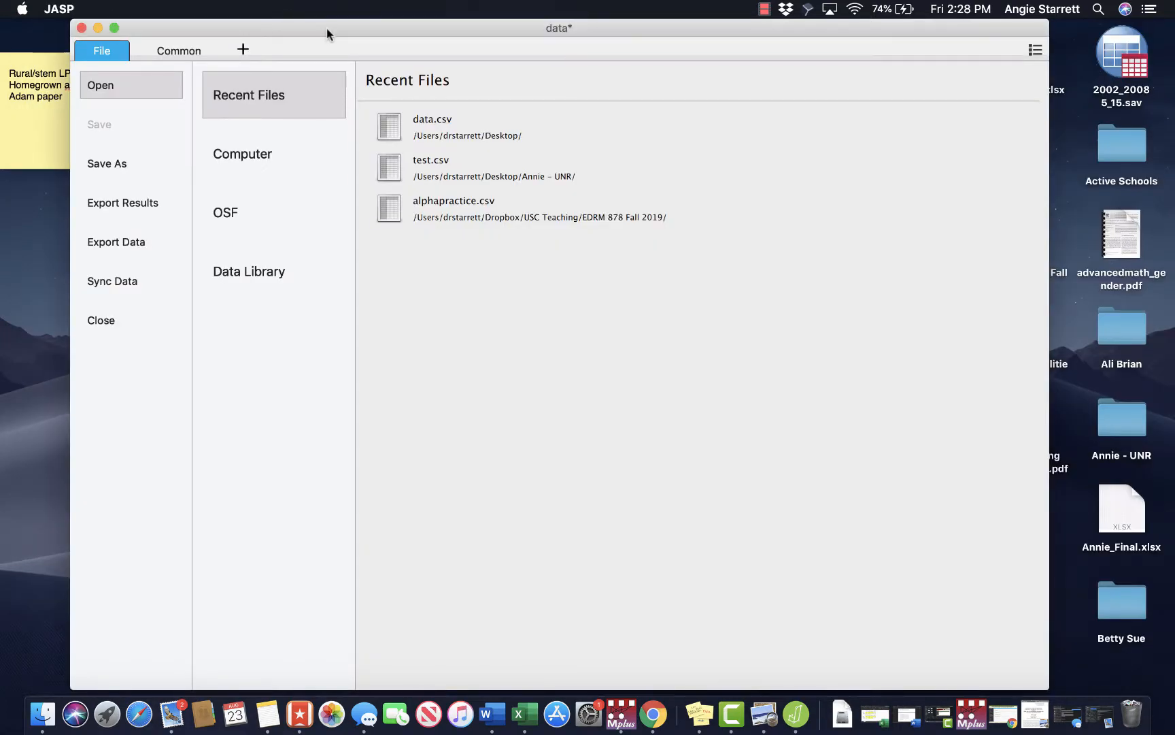
click(268, 161)
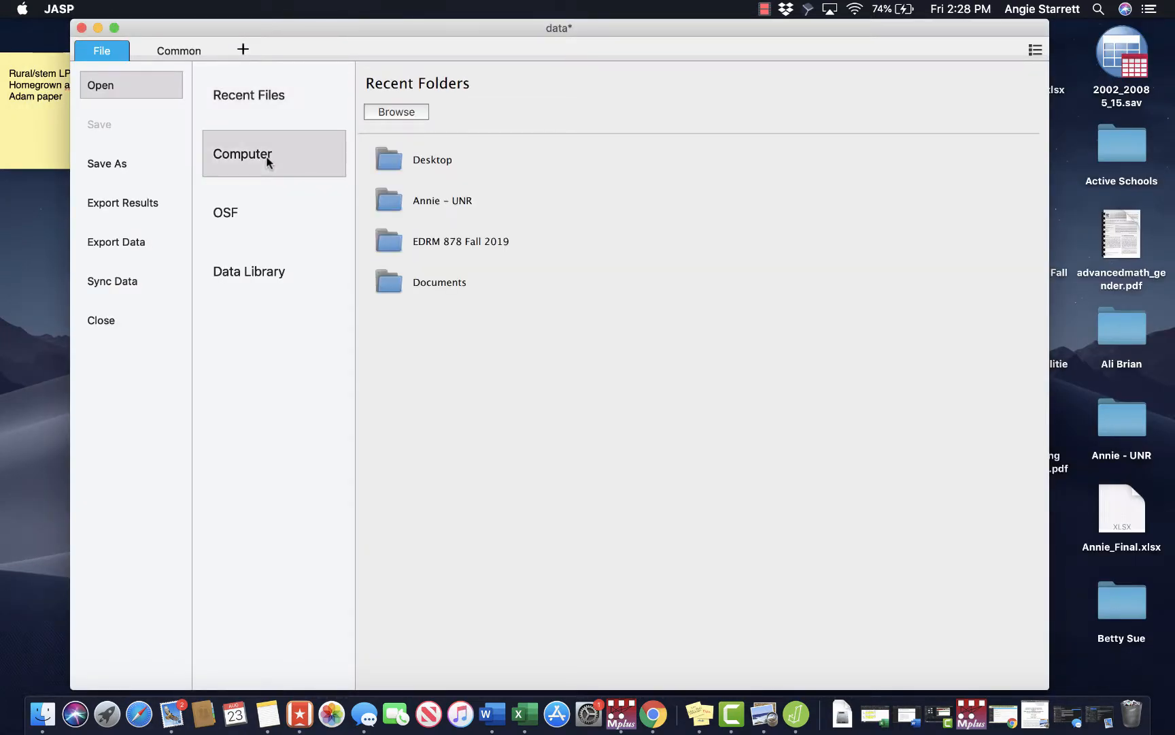
click(434, 170)
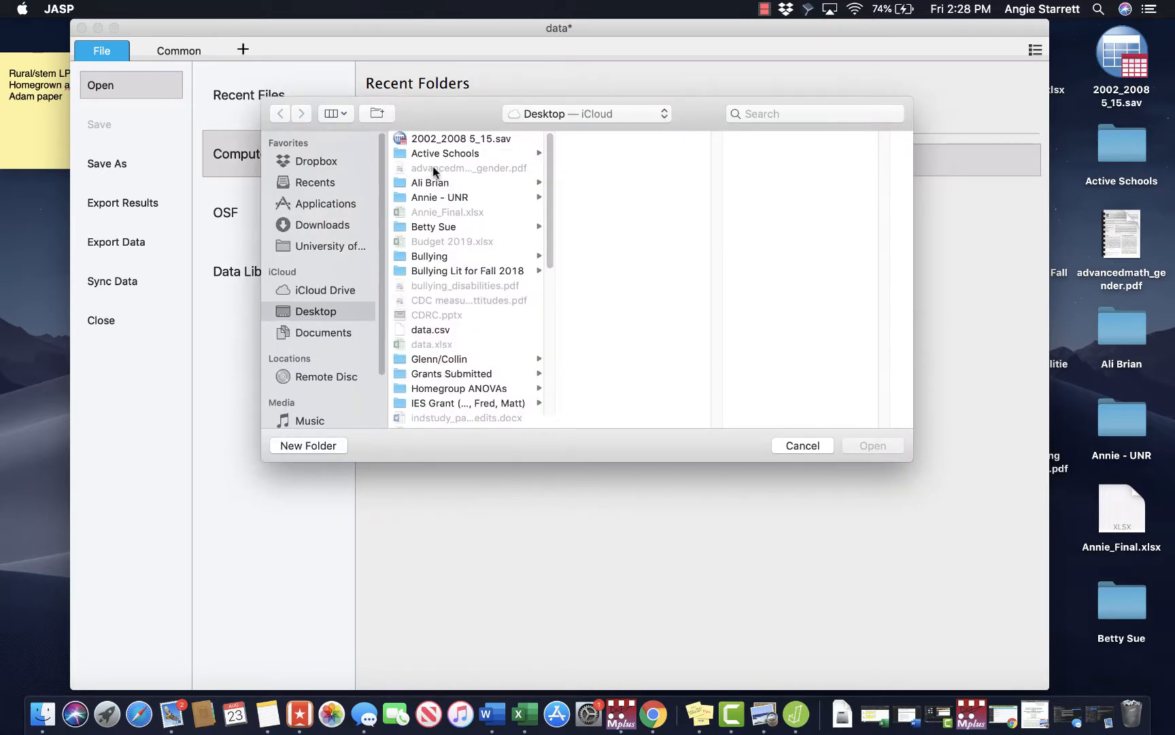
click(439, 332)
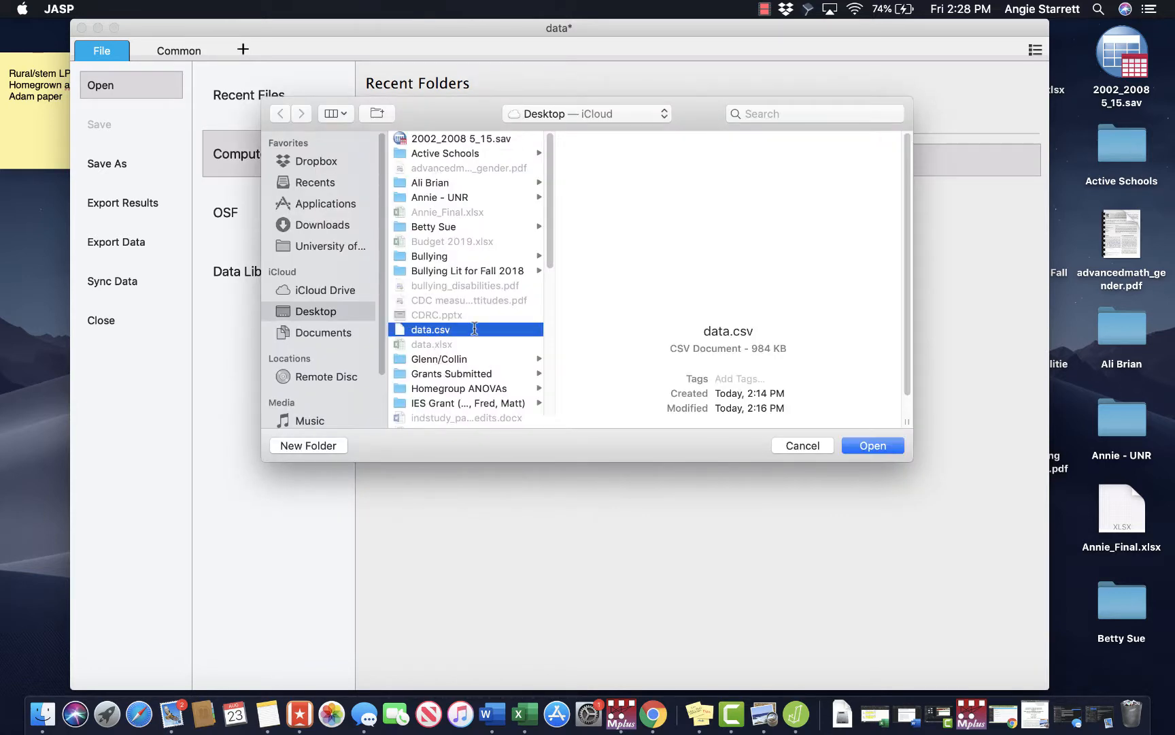
click(873, 446)
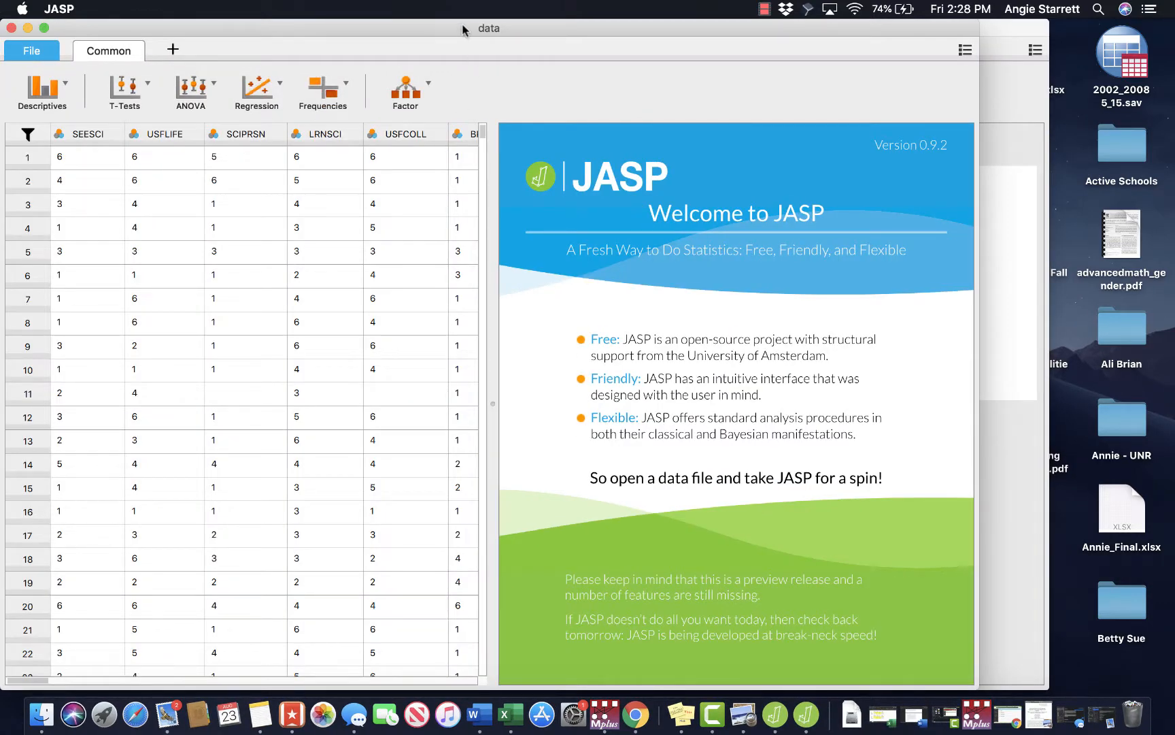
drag(461, 26, 532, 33)
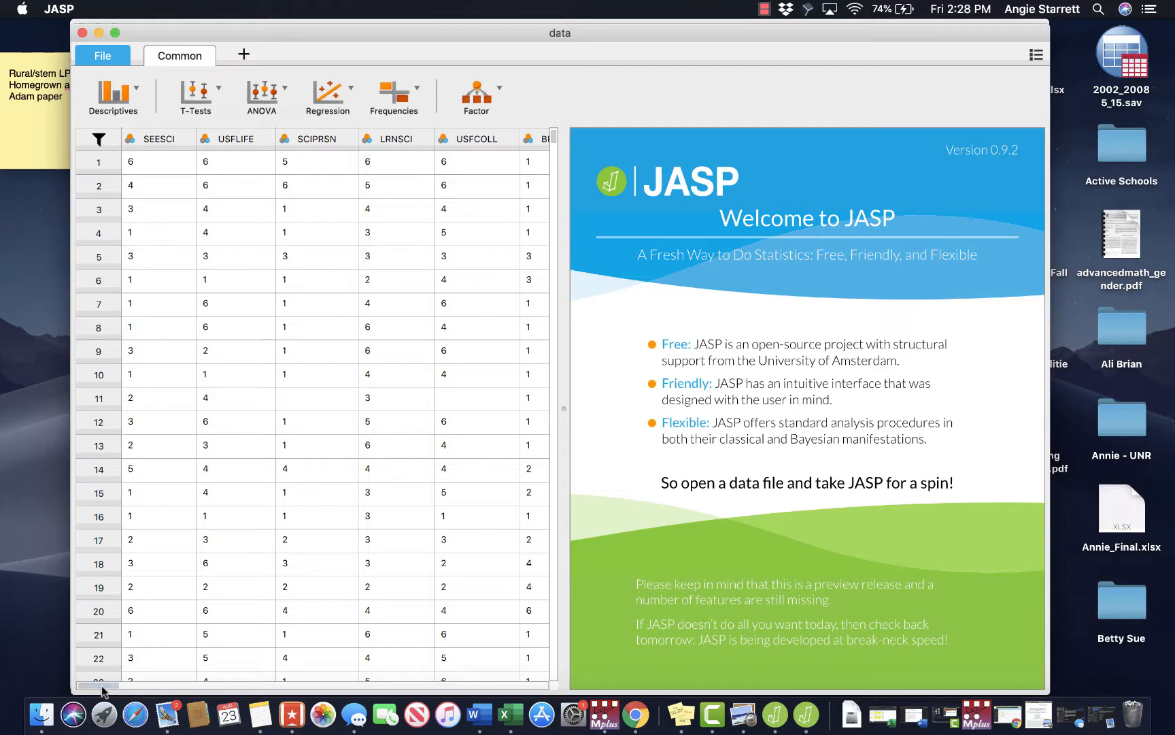
mouse_move(103, 687)
mouse_down()
mouse_move(252, 684)
mouse_move(87, 675)
mouse_up()
- Start a Descriptive Statistics analysis and expand its Plots and Statistics sections to review the available options
click(141, 94)
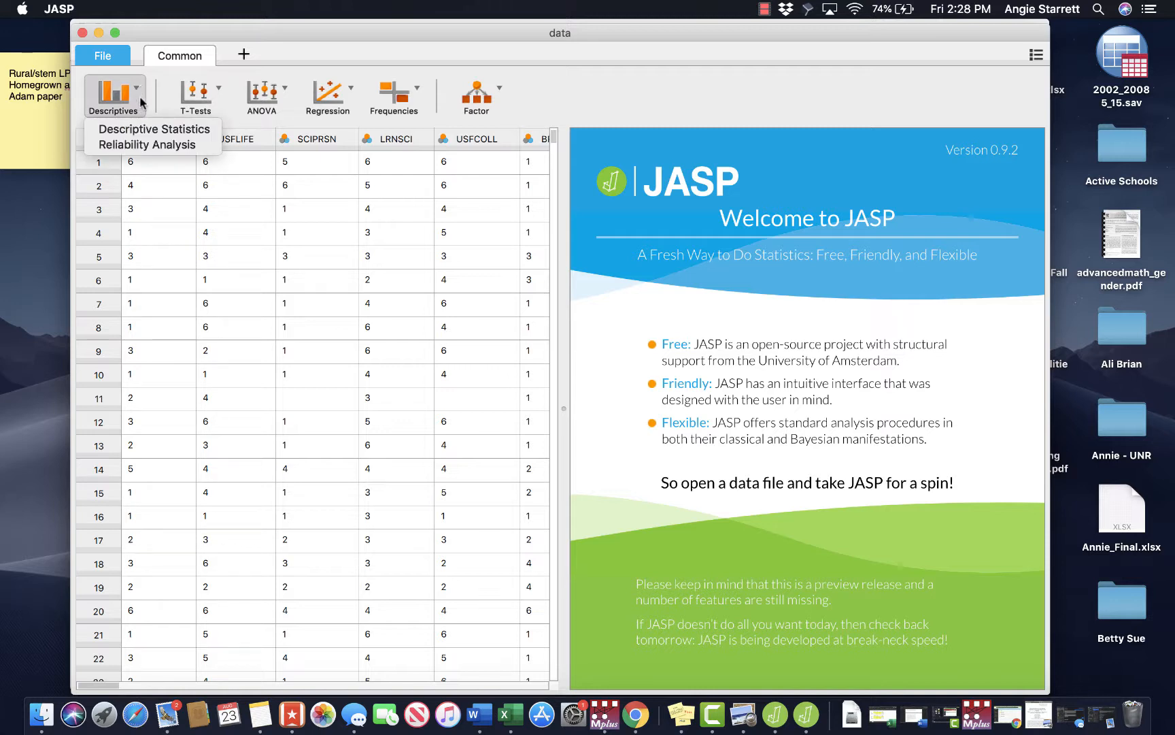
click(143, 130)
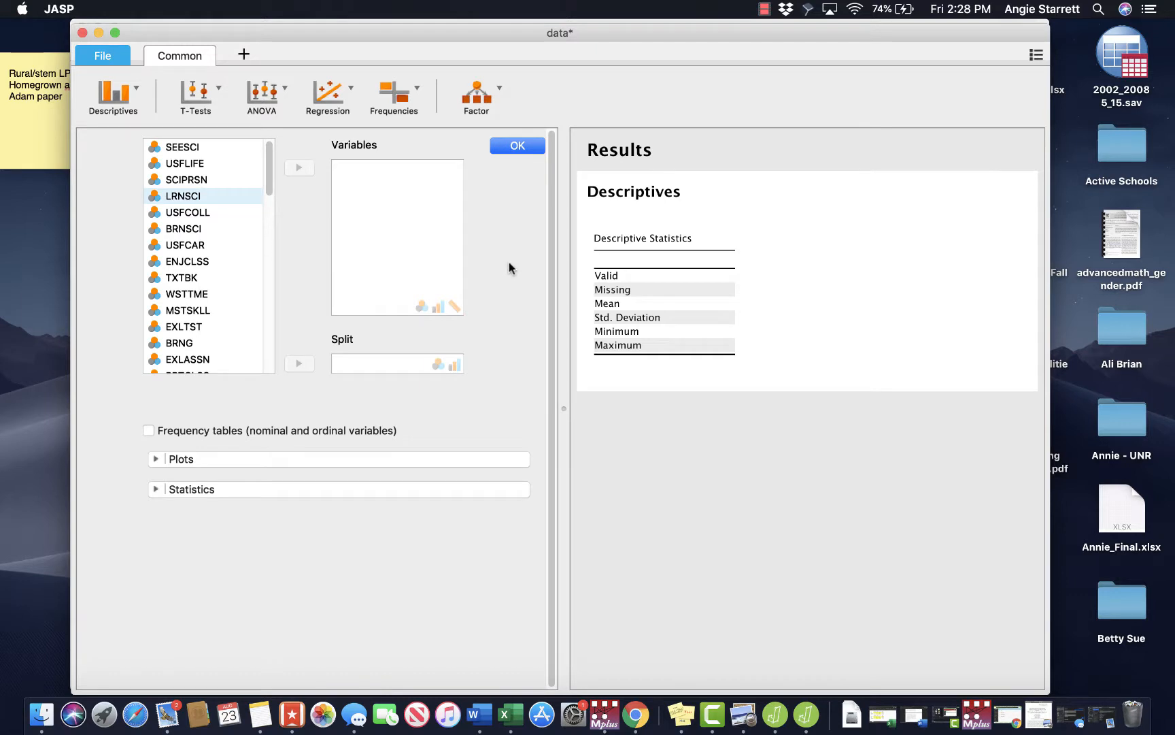
click(156, 459)
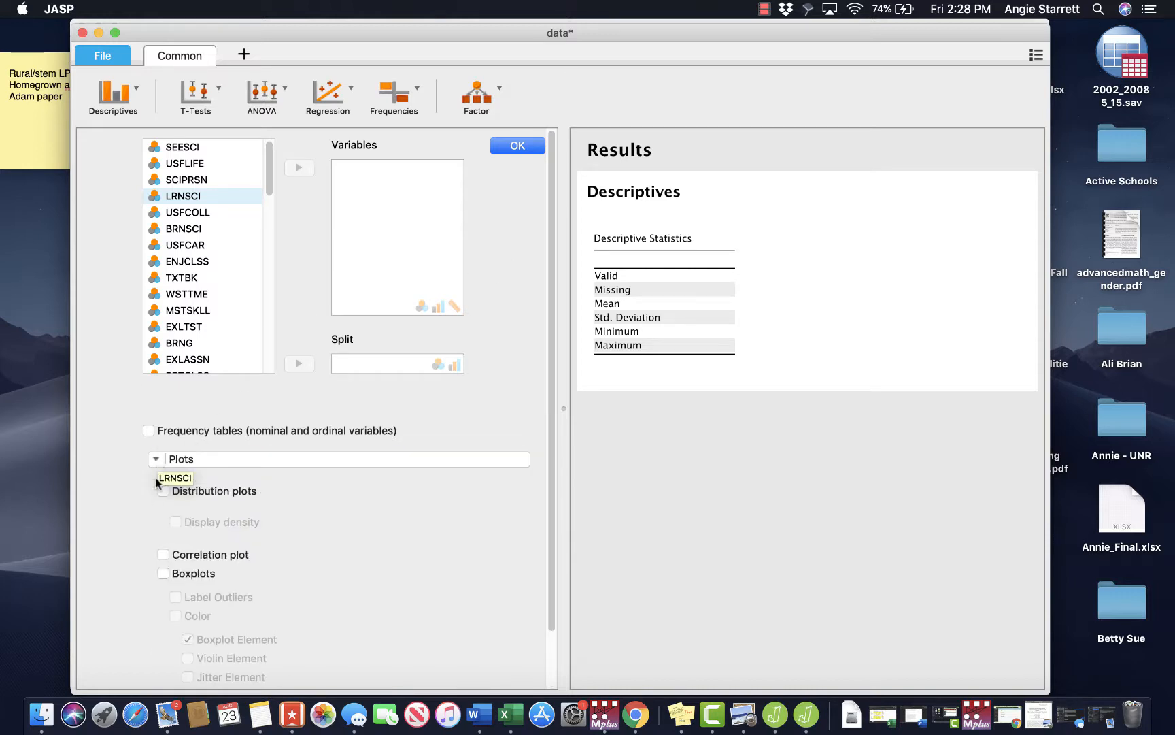
scroll(342, 521, down, 3)
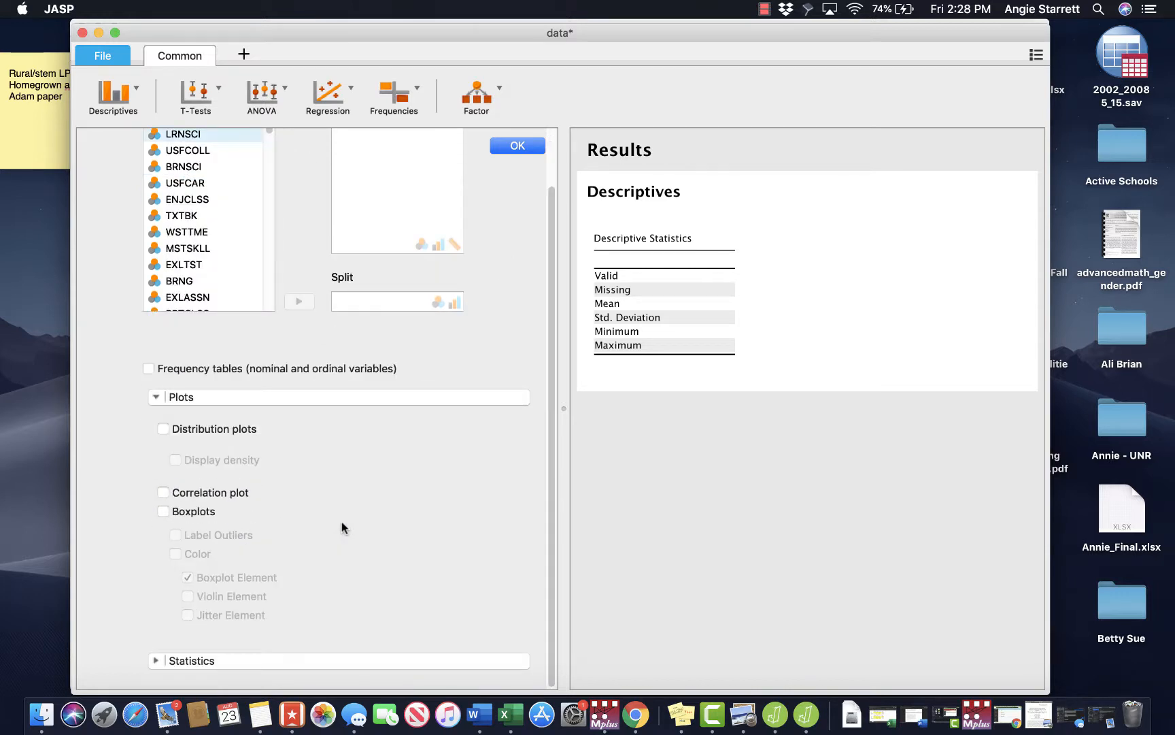
click(184, 660)
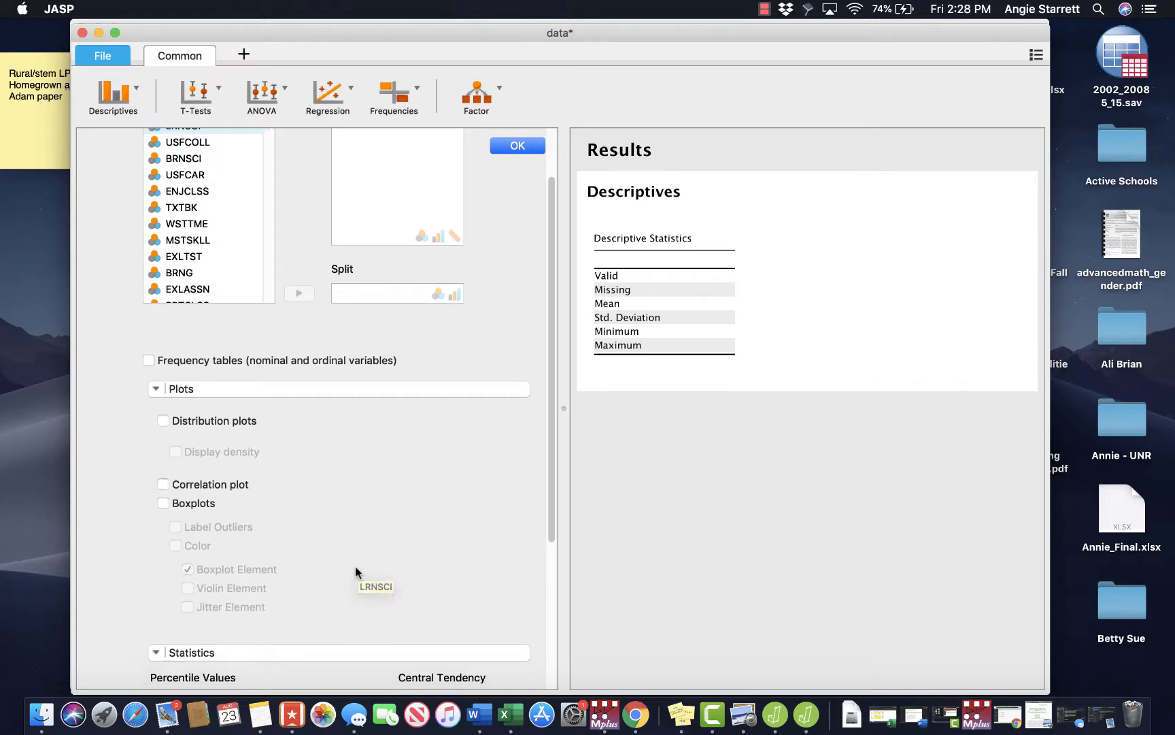
scroll(355, 566, down, 7)
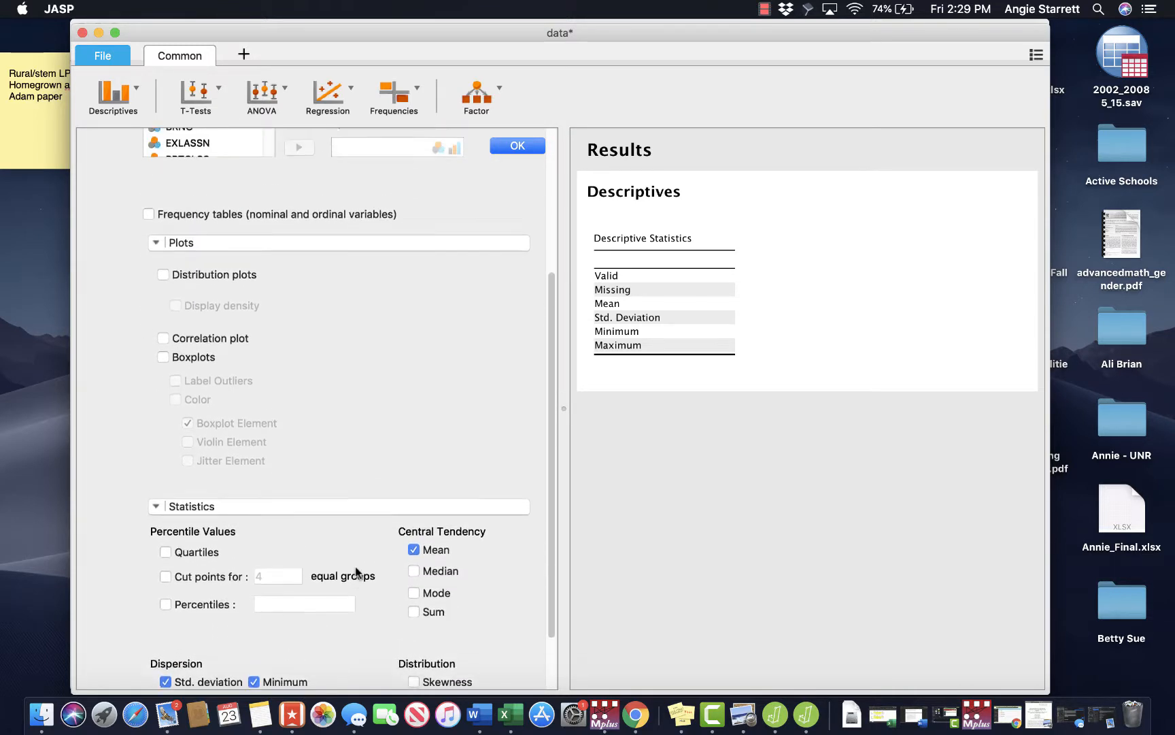
scroll(356, 567, up, 10)
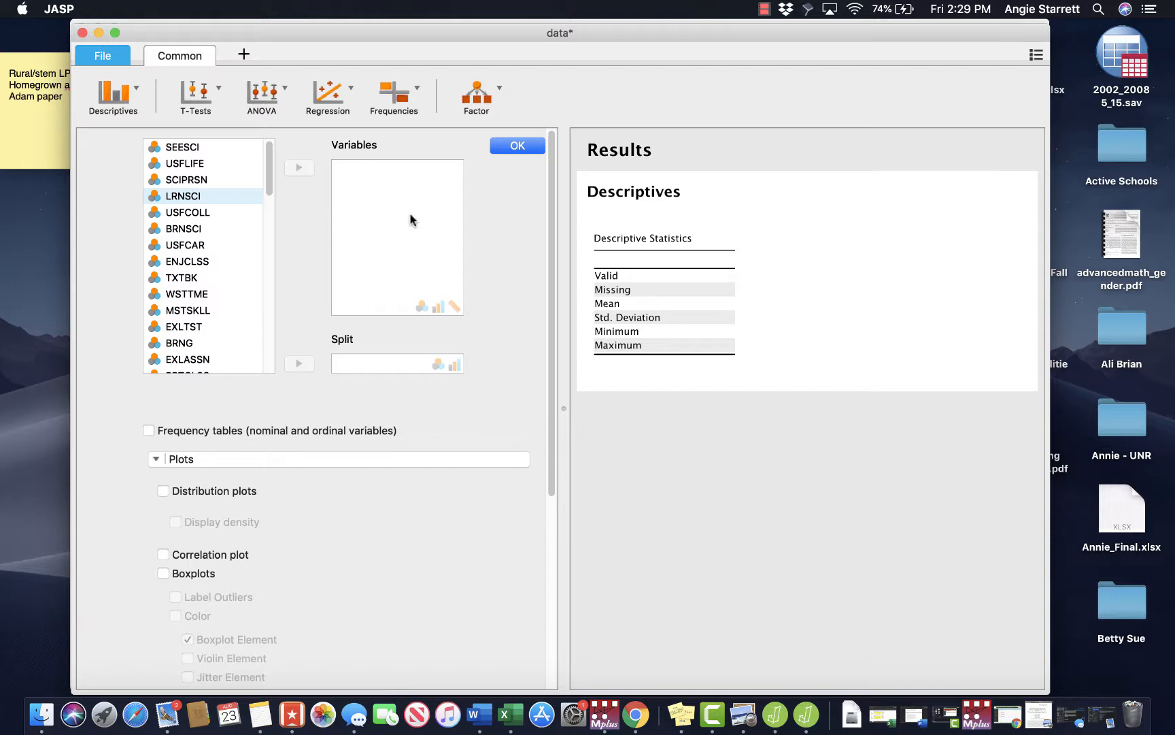
- Add SEESCI to the descriptive analysis variables and turn on its distribution plot
click(180, 148)
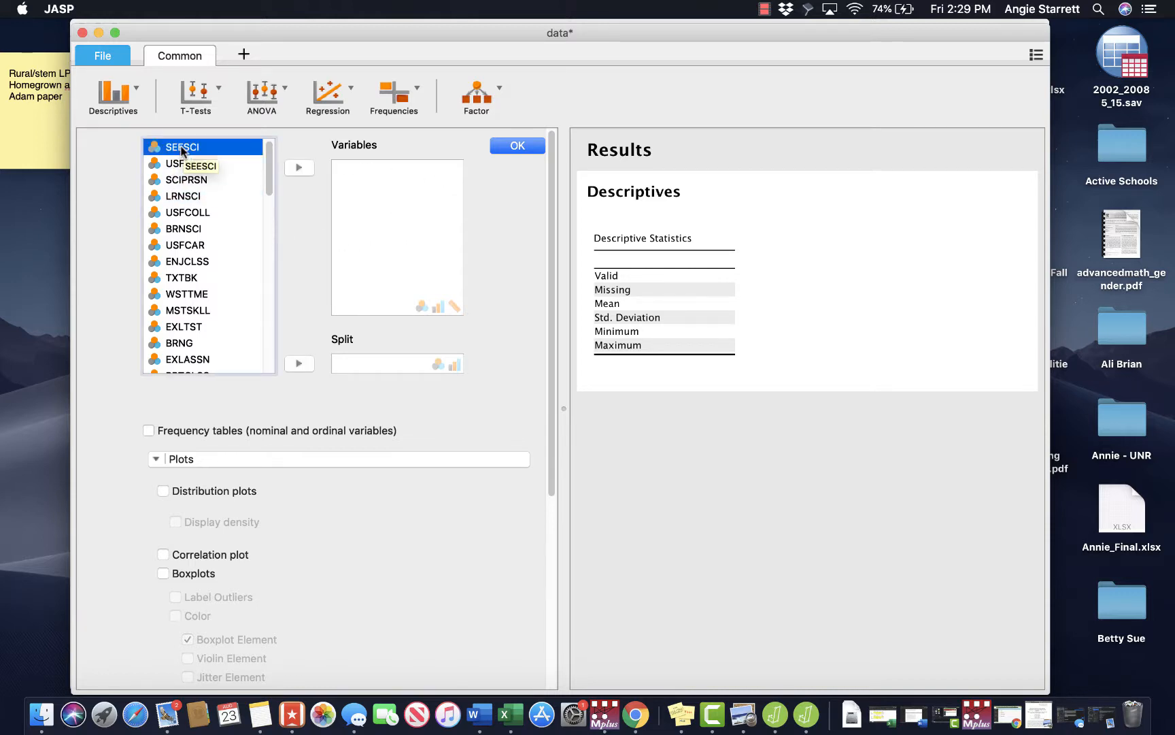
click(299, 167)
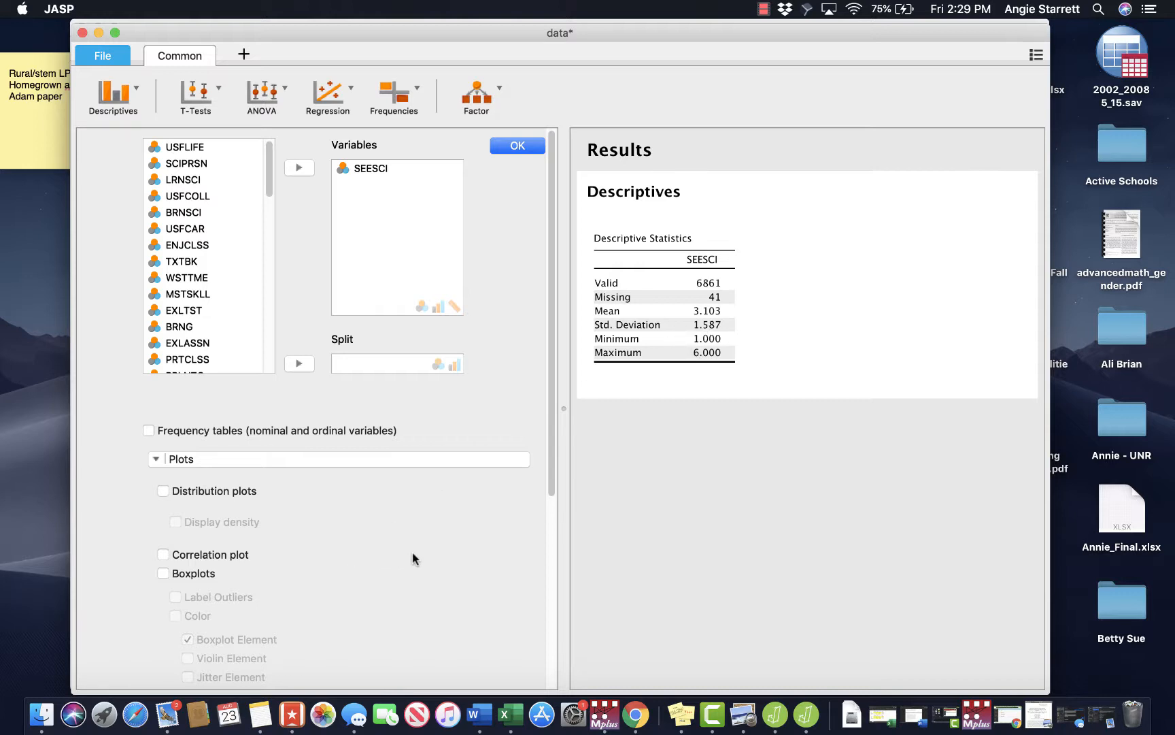
scroll(412, 553, down, 2)
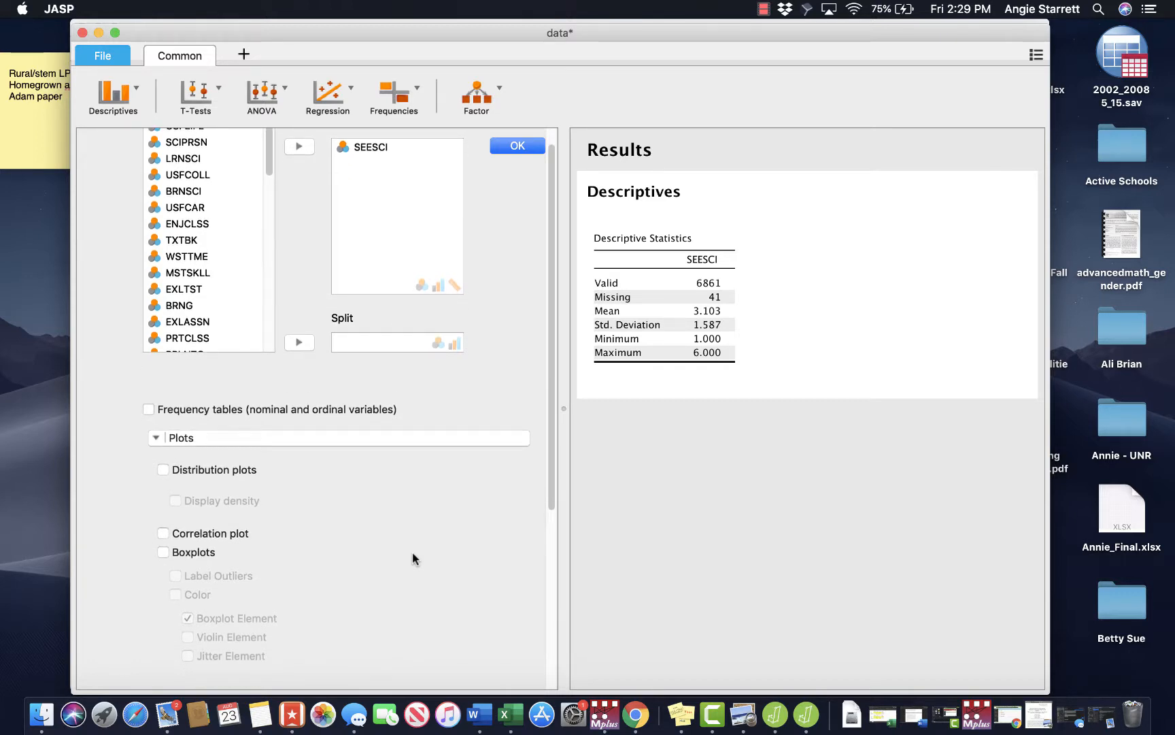
scroll(412, 552, down, 5)
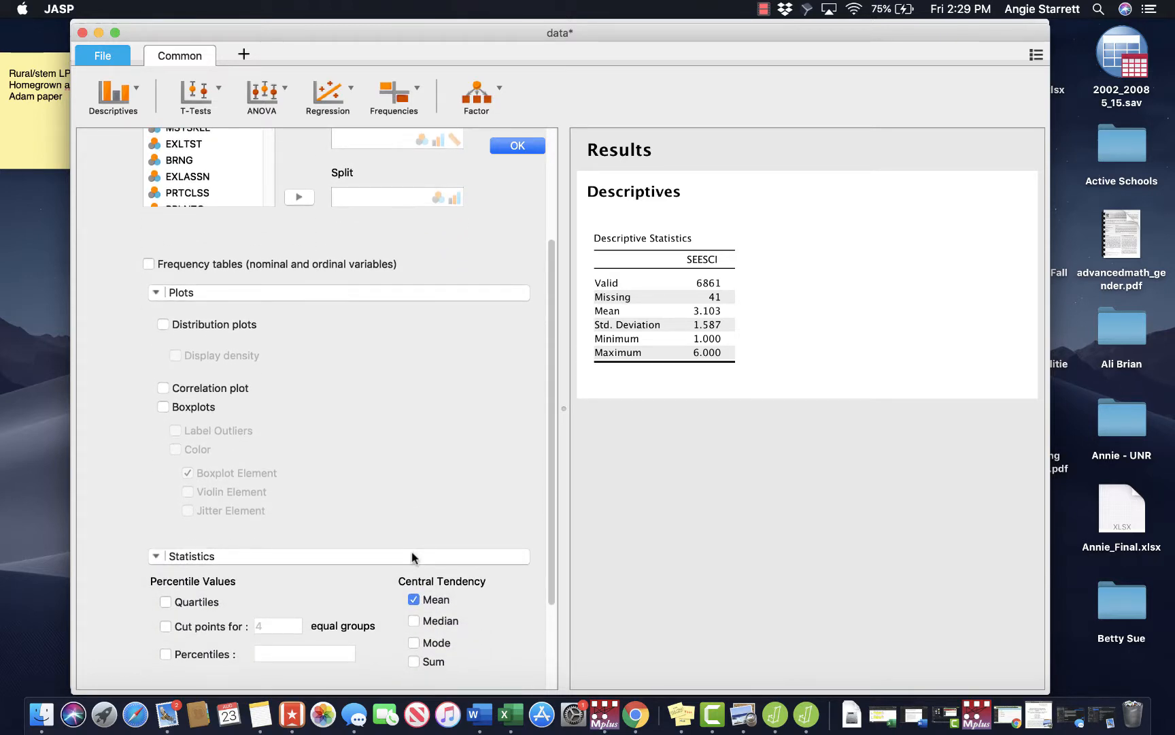
click(163, 324)
scroll(950, 447, down, 2)
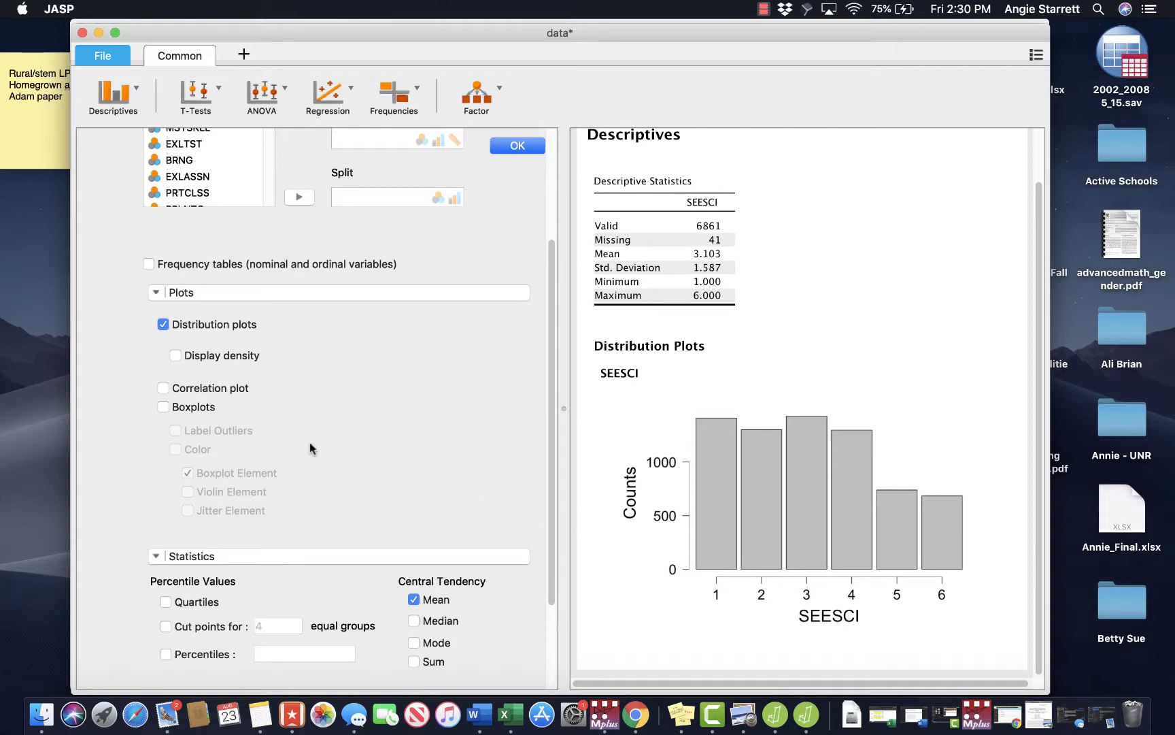
- Enable Display density for the distribution plots and examine the SEESCI plot along with its copy and save options
click(175, 357)
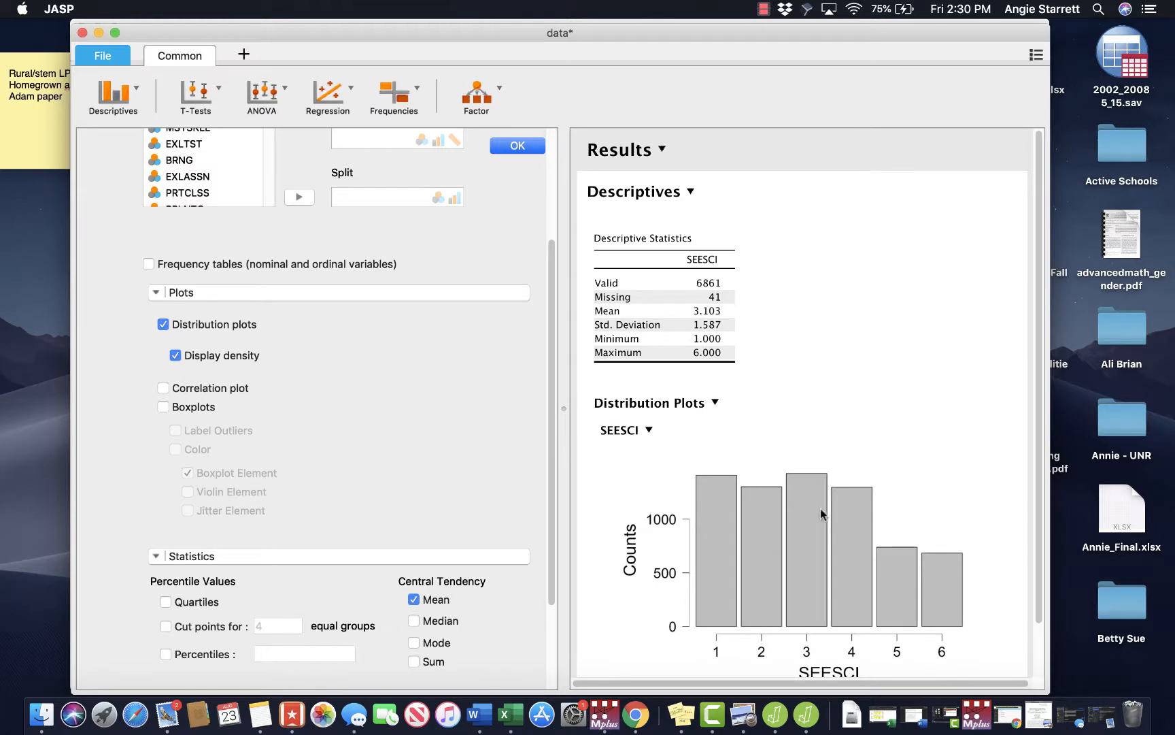
scroll(939, 459, down, 2)
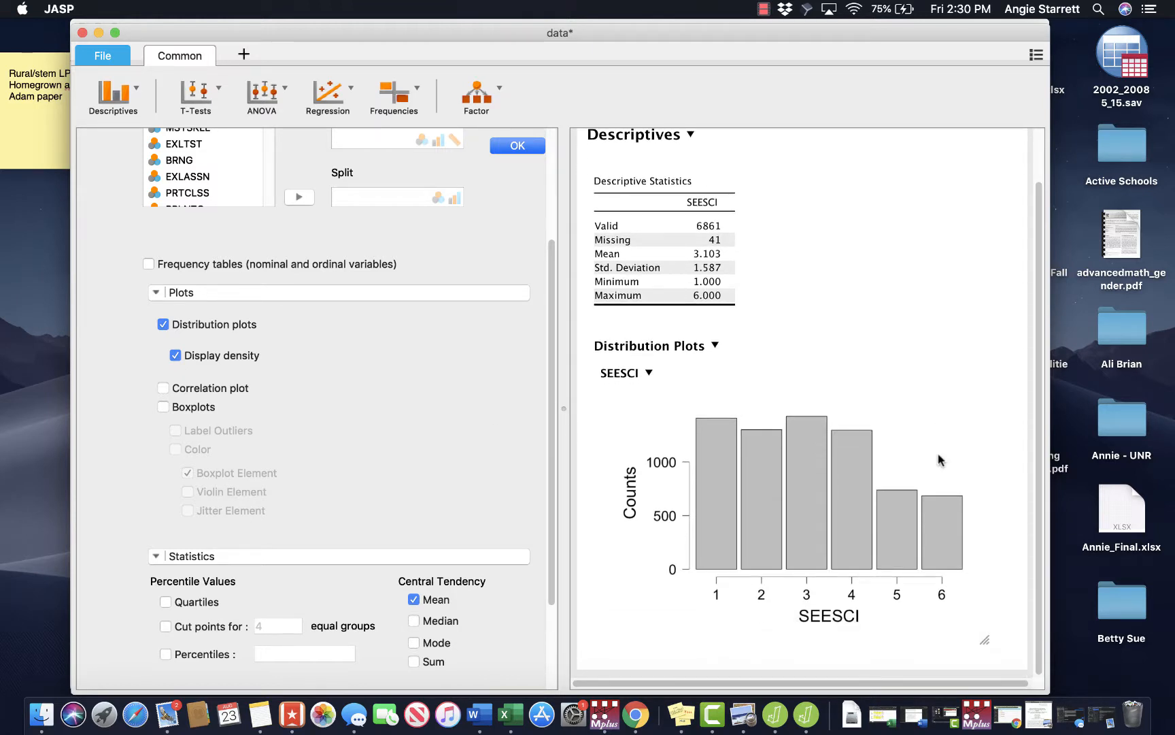
scroll(939, 461, up, 2)
scroll(939, 461, down, 2)
click(649, 374)
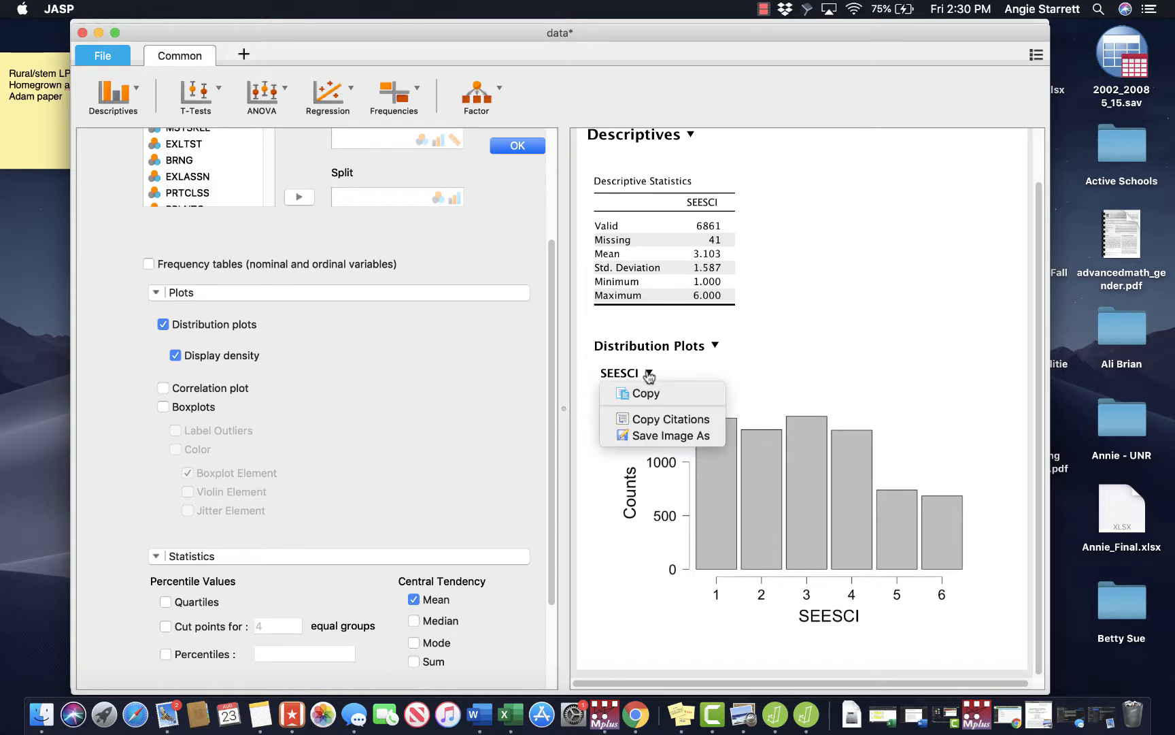
click(810, 394)
scroll(884, 417, up, 2)
scroll(886, 417, down, 2)
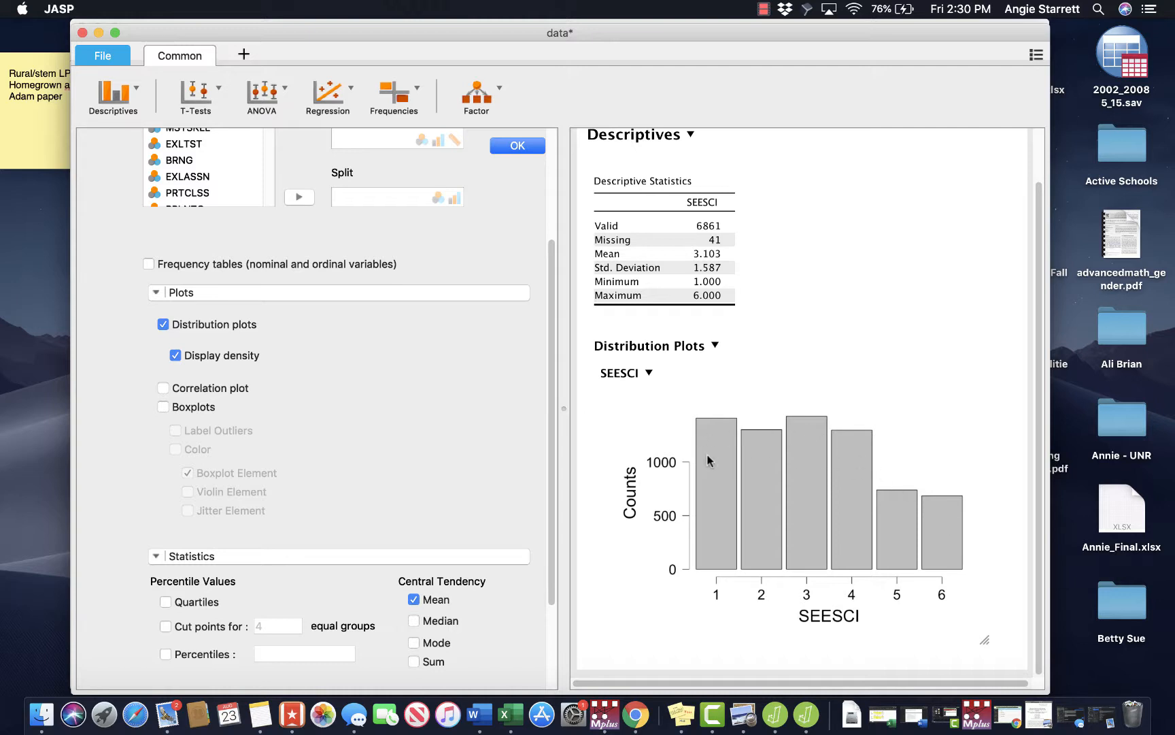
- Add boxplots with the Boxplot Element option and compare the SEESCI boxplot with its distribution plot
click(163, 408)
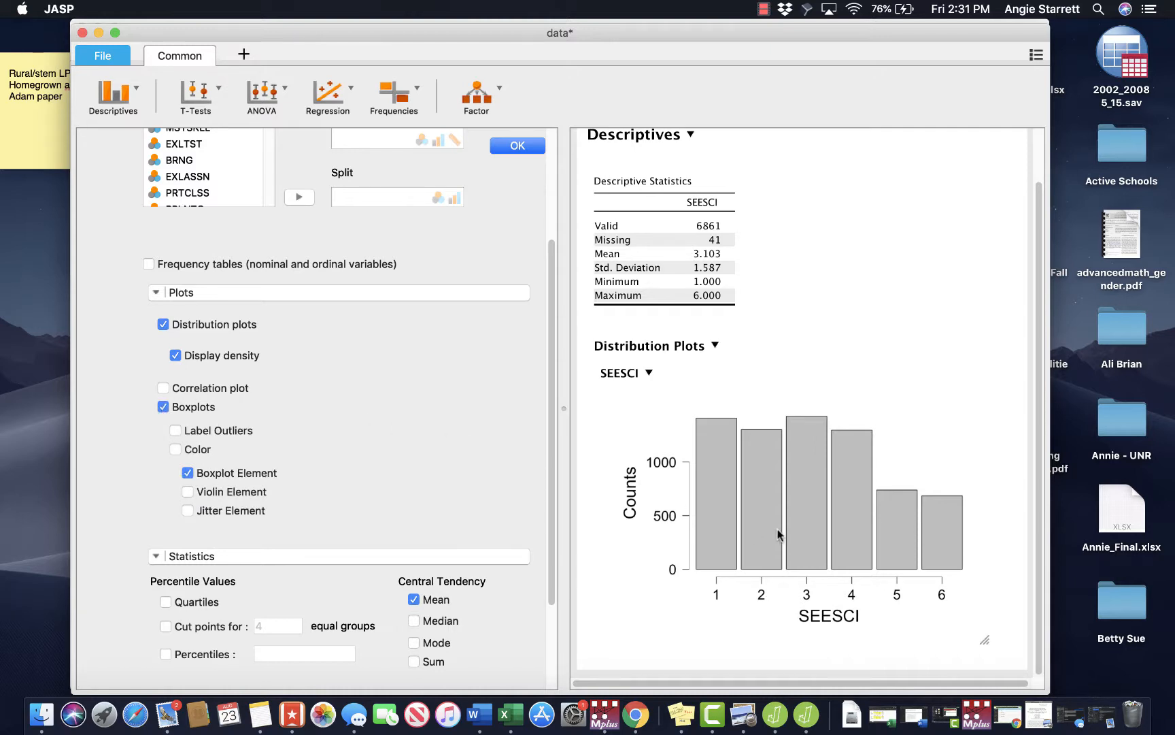
scroll(978, 327, down, 2)
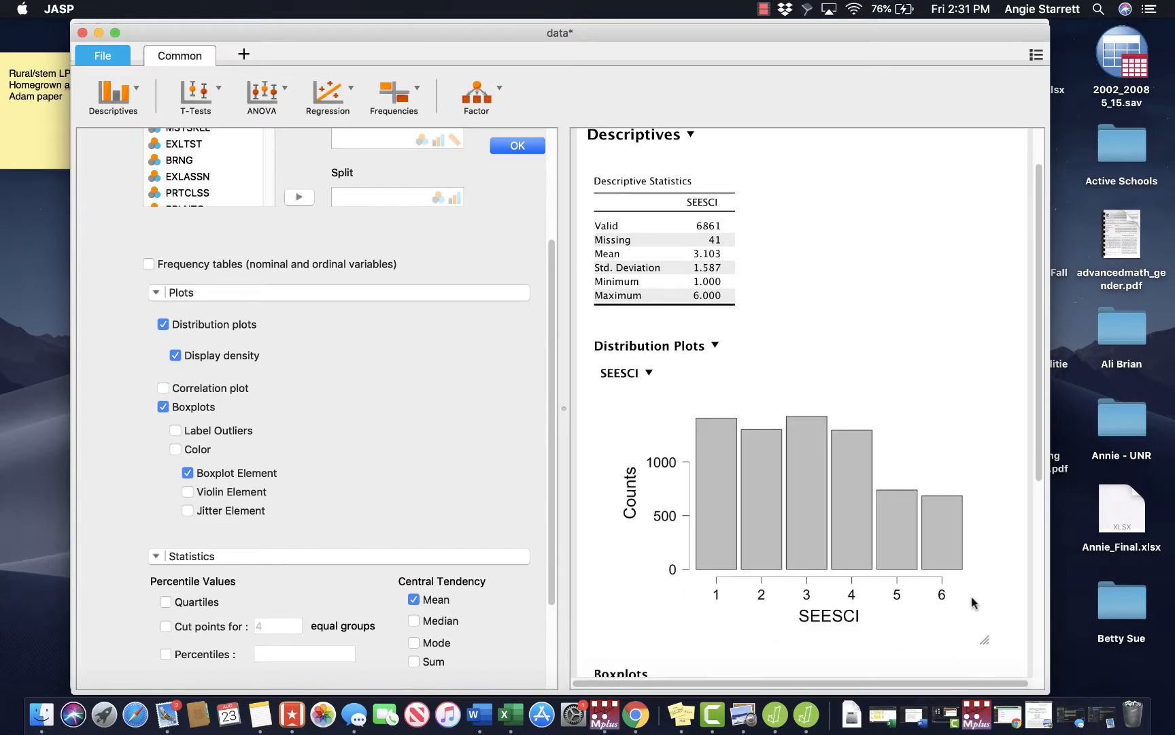
scroll(972, 603, down, 5)
scroll(973, 603, down, 5)
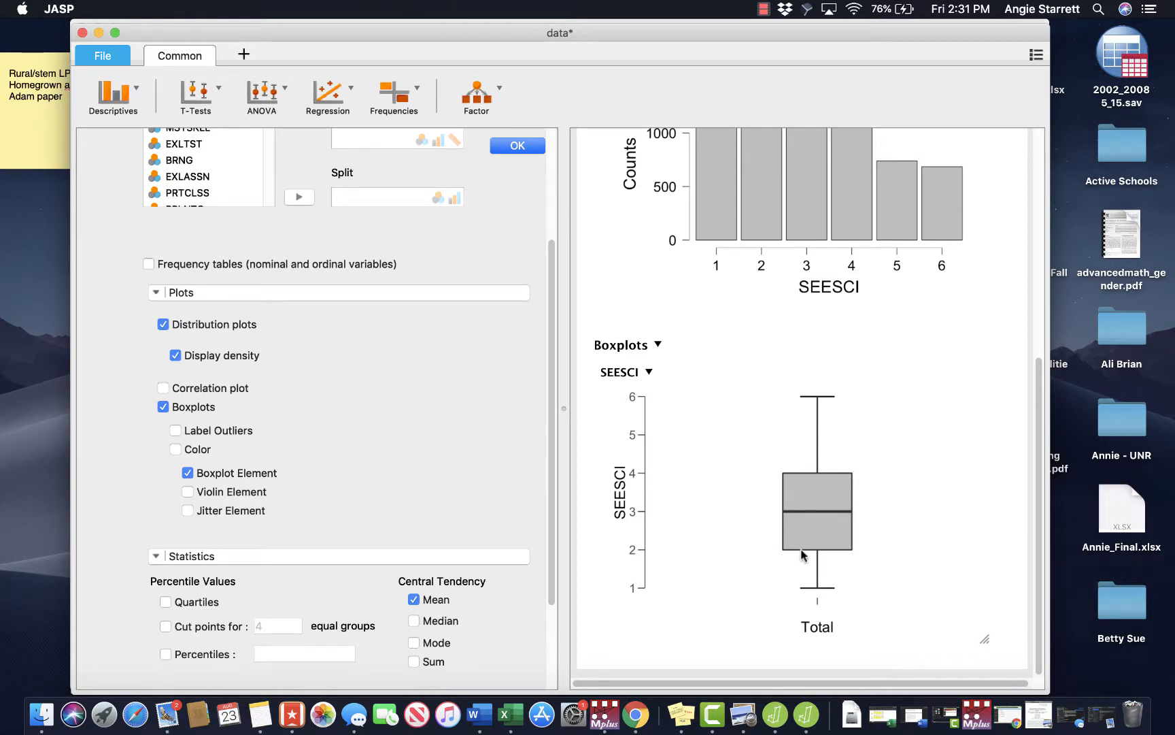
scroll(906, 435, up, 3)
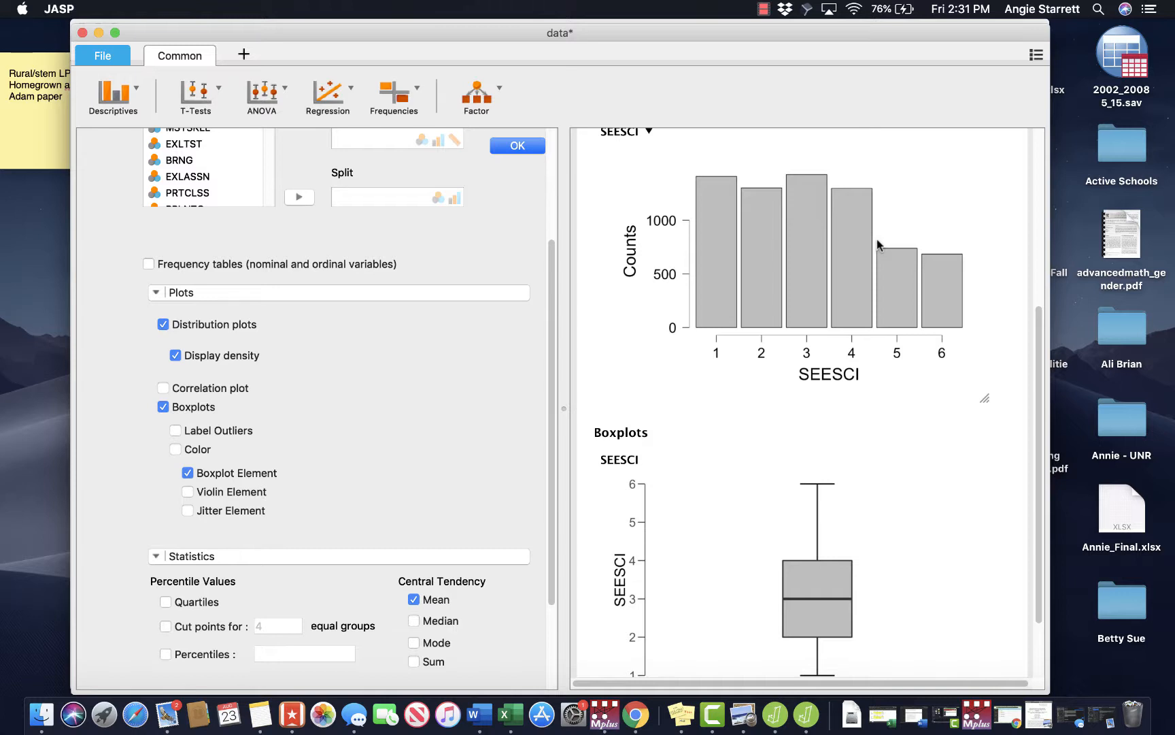
- Add Median, Mode and Variance to the SEESCI descriptive statistics and review the updated table
scroll(441, 389, down, 4)
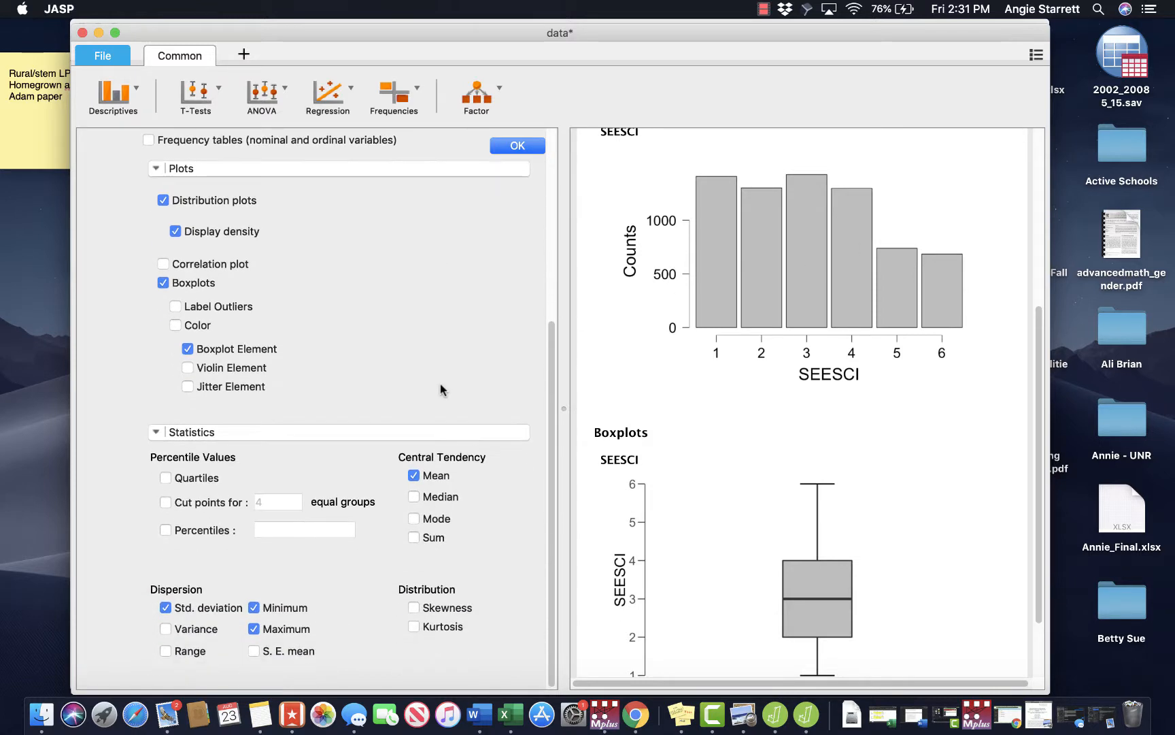
click(414, 497)
click(413, 519)
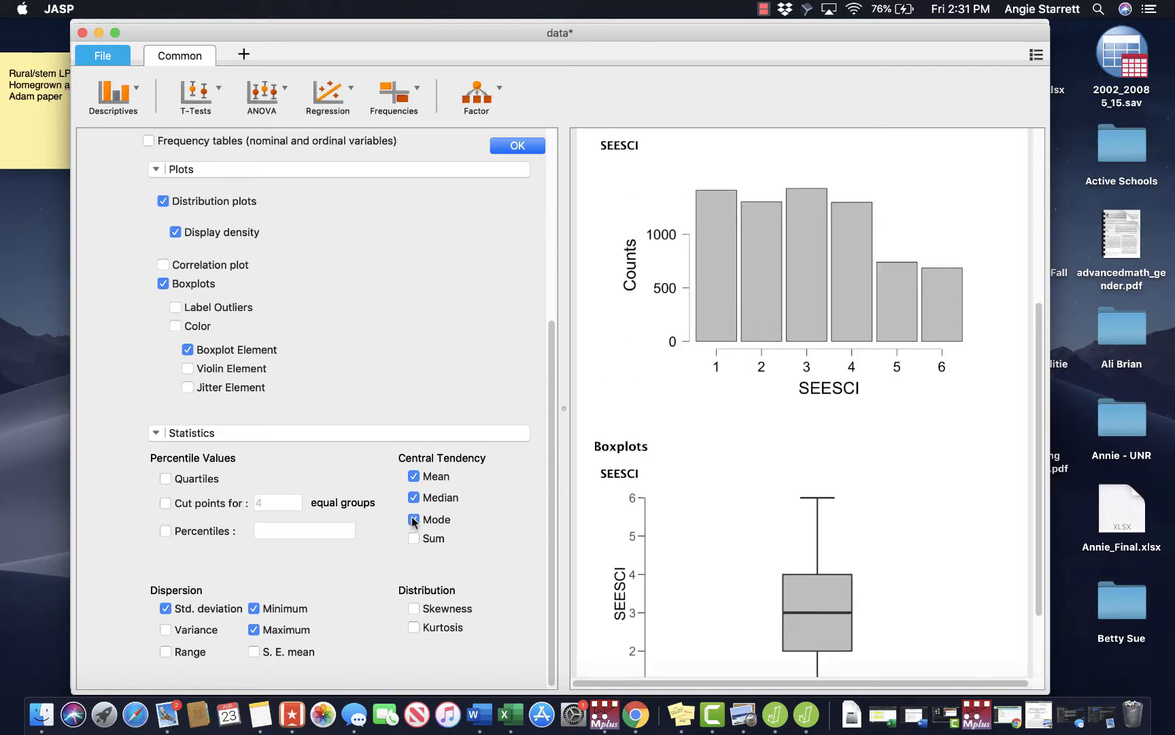
scroll(683, 399, up, 10)
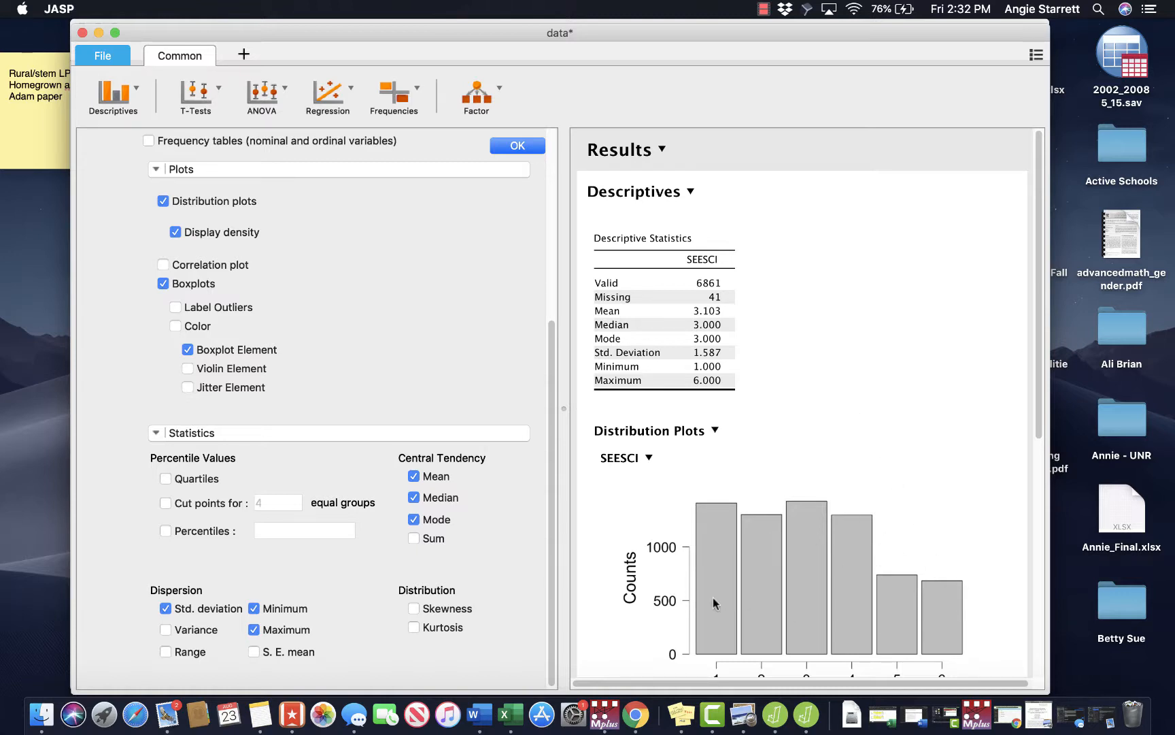
scroll(452, 576, down, 1)
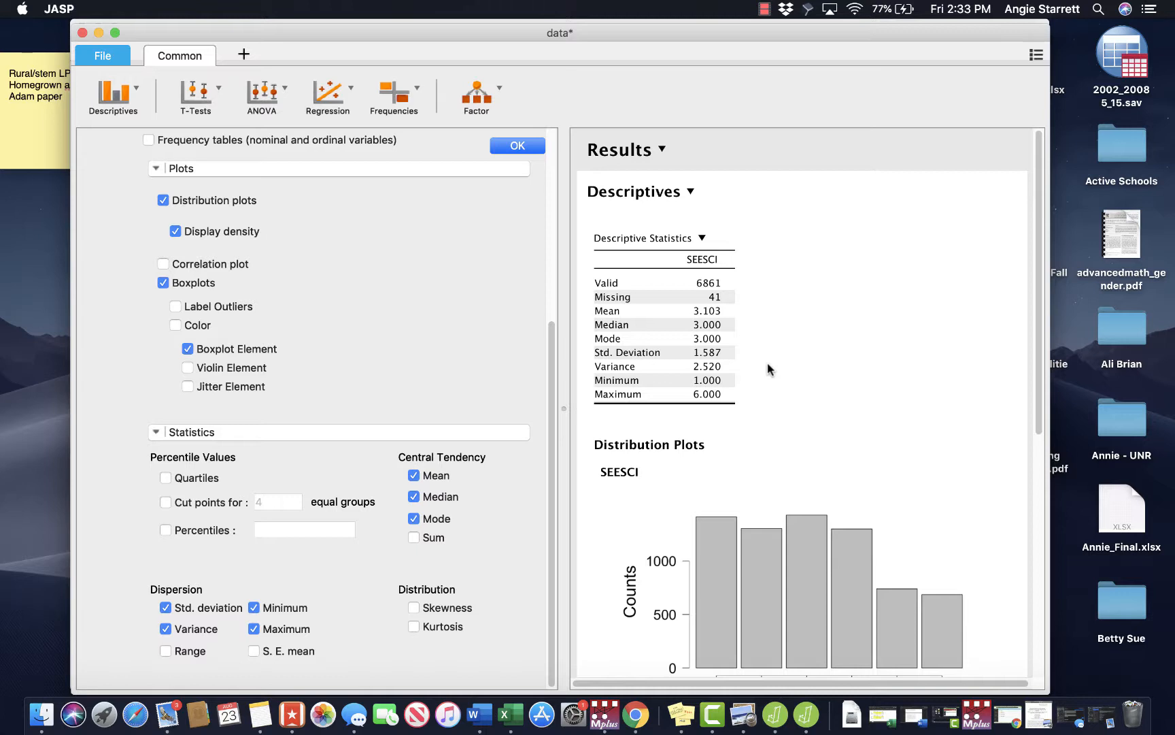
- Add Skewness and Kurtosis to the SEESCI descriptive statistics
scroll(768, 369, down, 3)
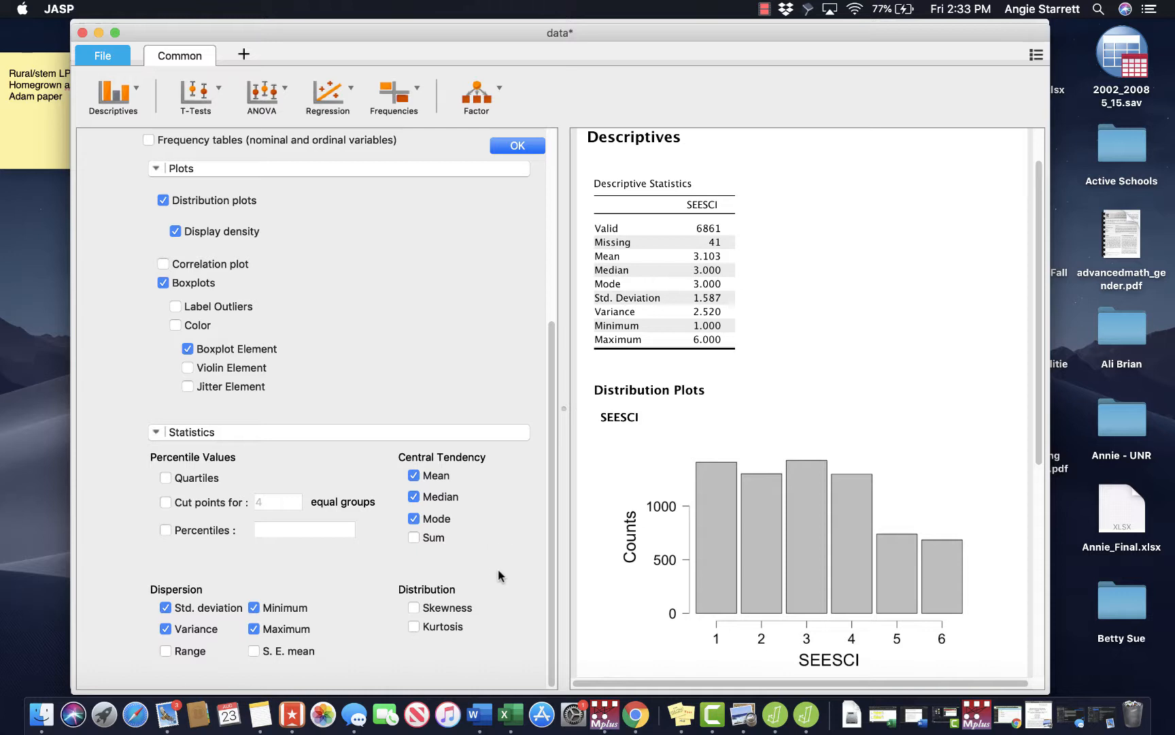
click(413, 608)
click(414, 626)
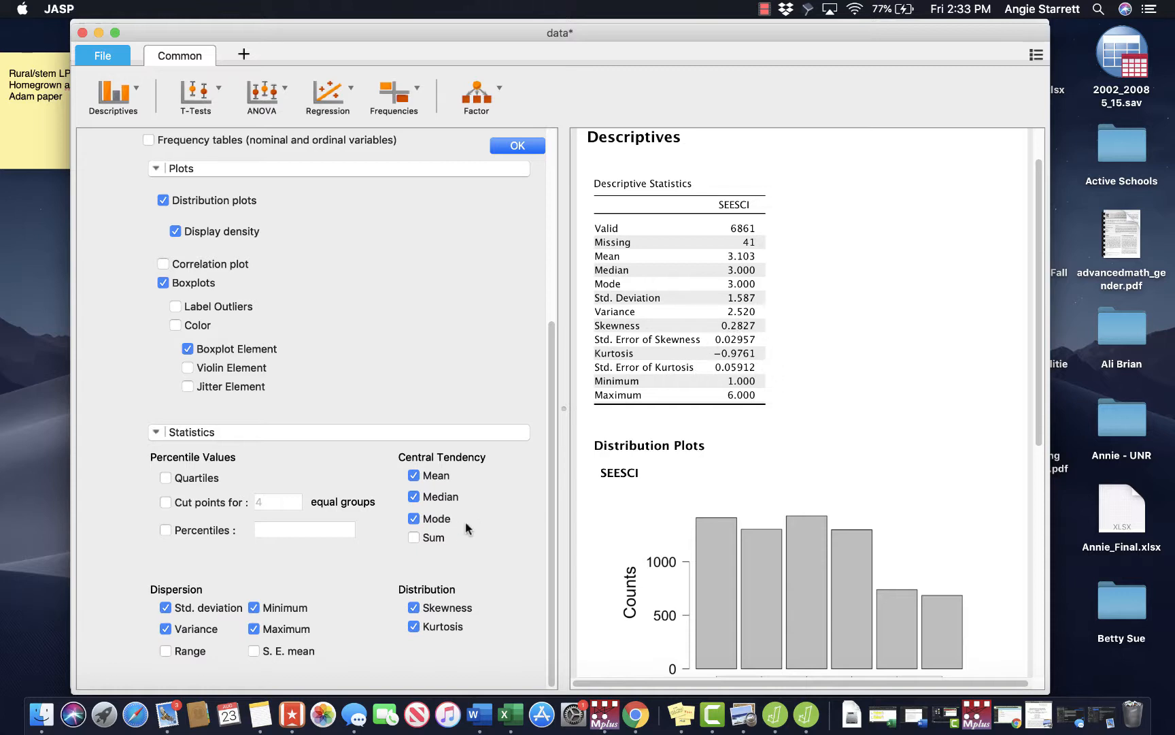
scroll(465, 520, up, 3)
scroll(465, 527, up, 10)
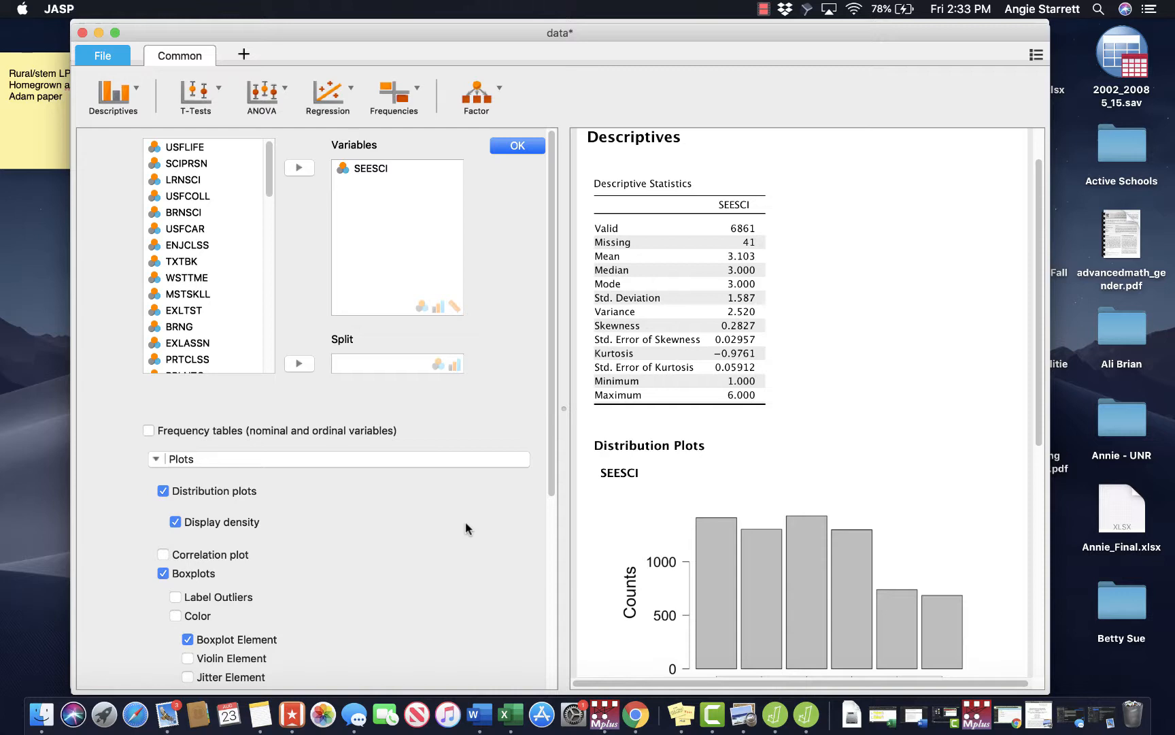
- Remove Kurtosis, Skewness, Variance and Mode from the descriptive statistics, and turn off the boxplots
scroll(465, 527, down, 10)
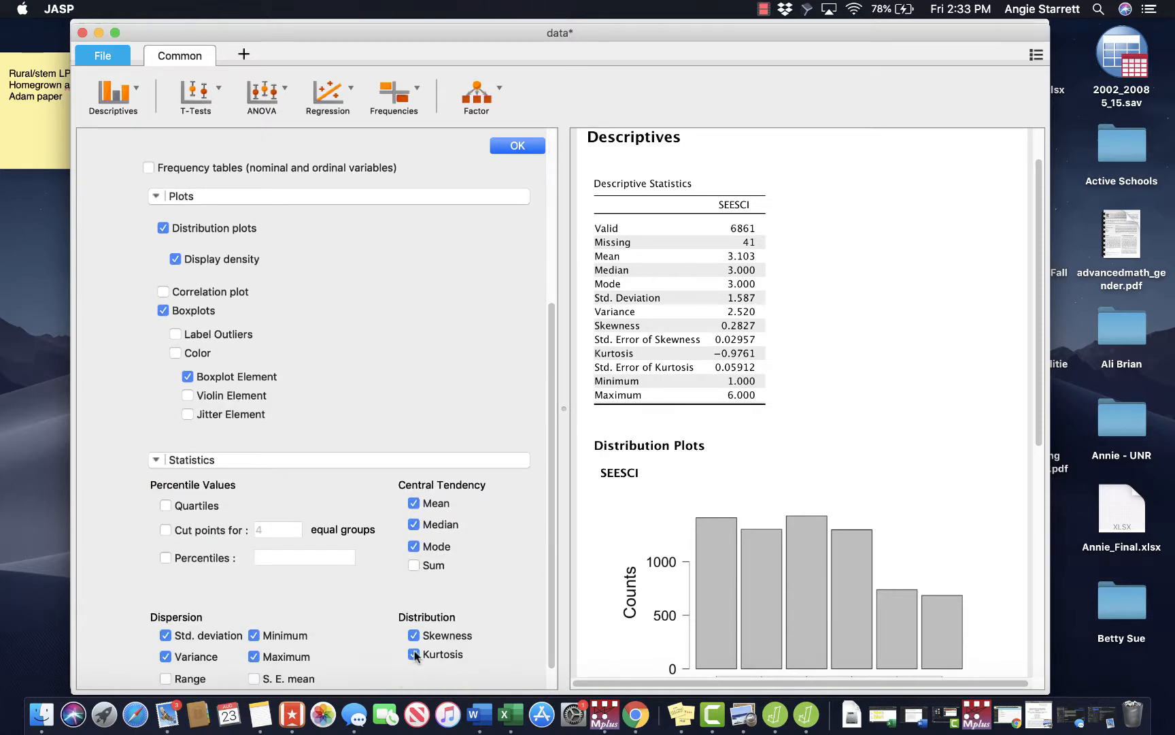
click(415, 654)
click(414, 634)
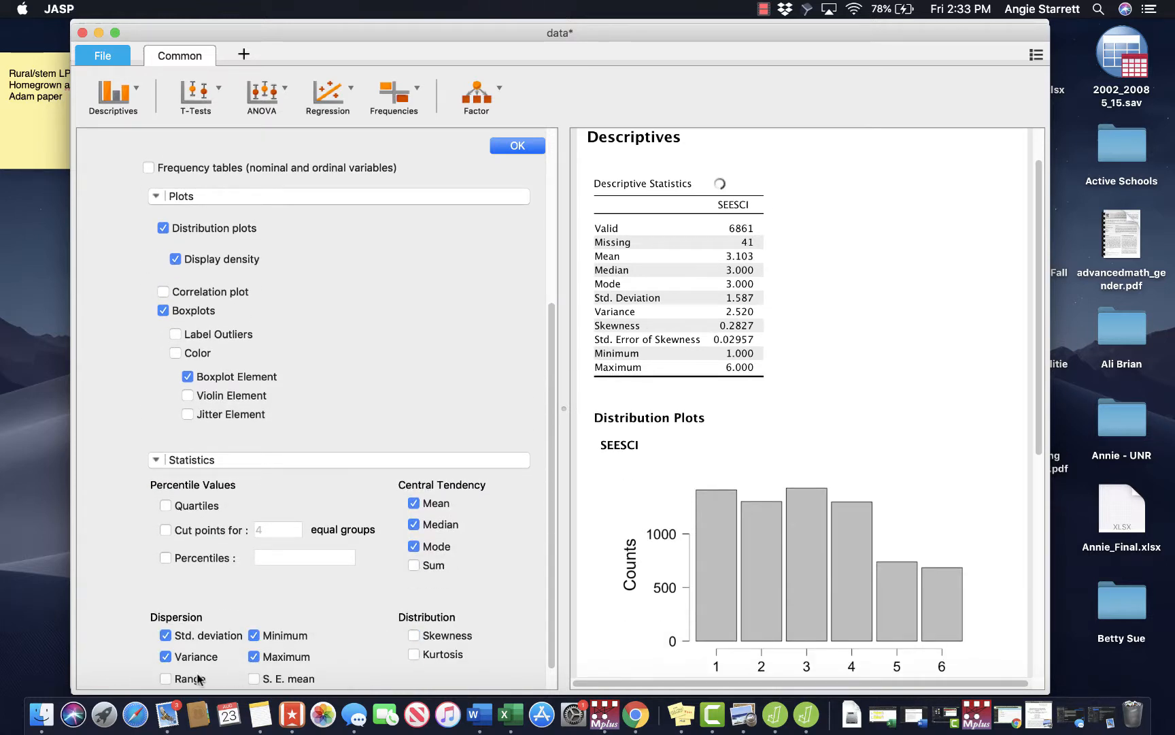
click(166, 656)
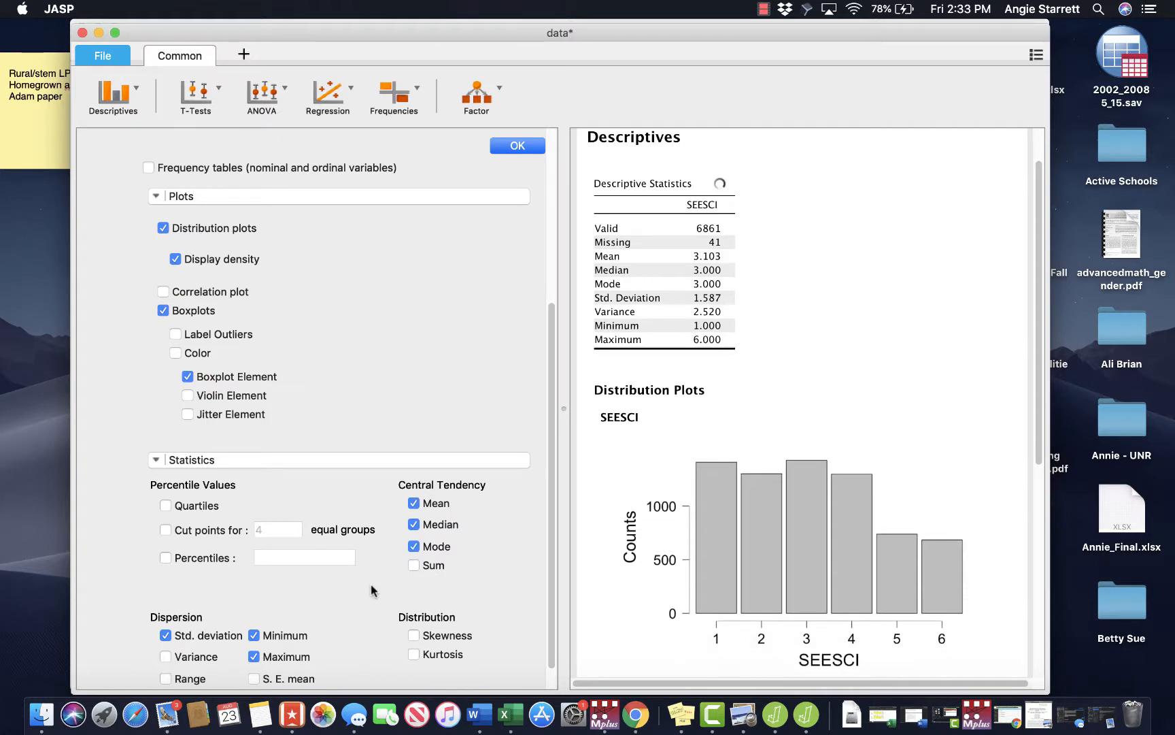
click(413, 546)
scroll(488, 541, up, 8)
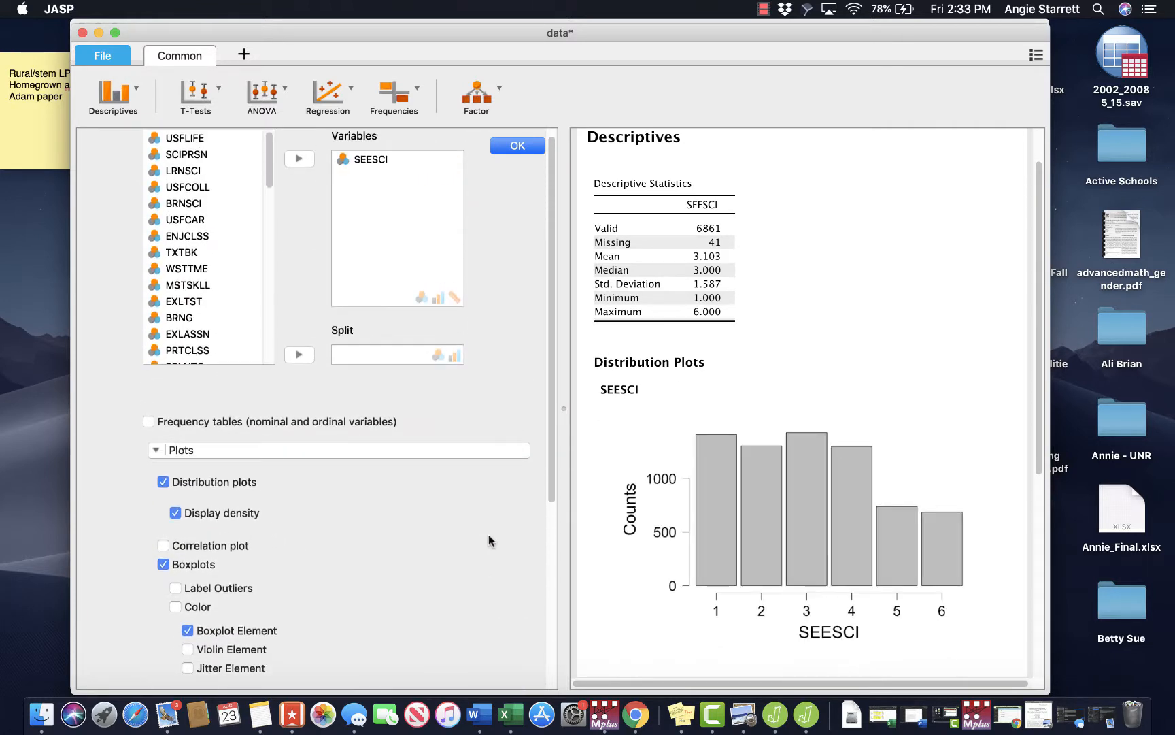
click(163, 565)
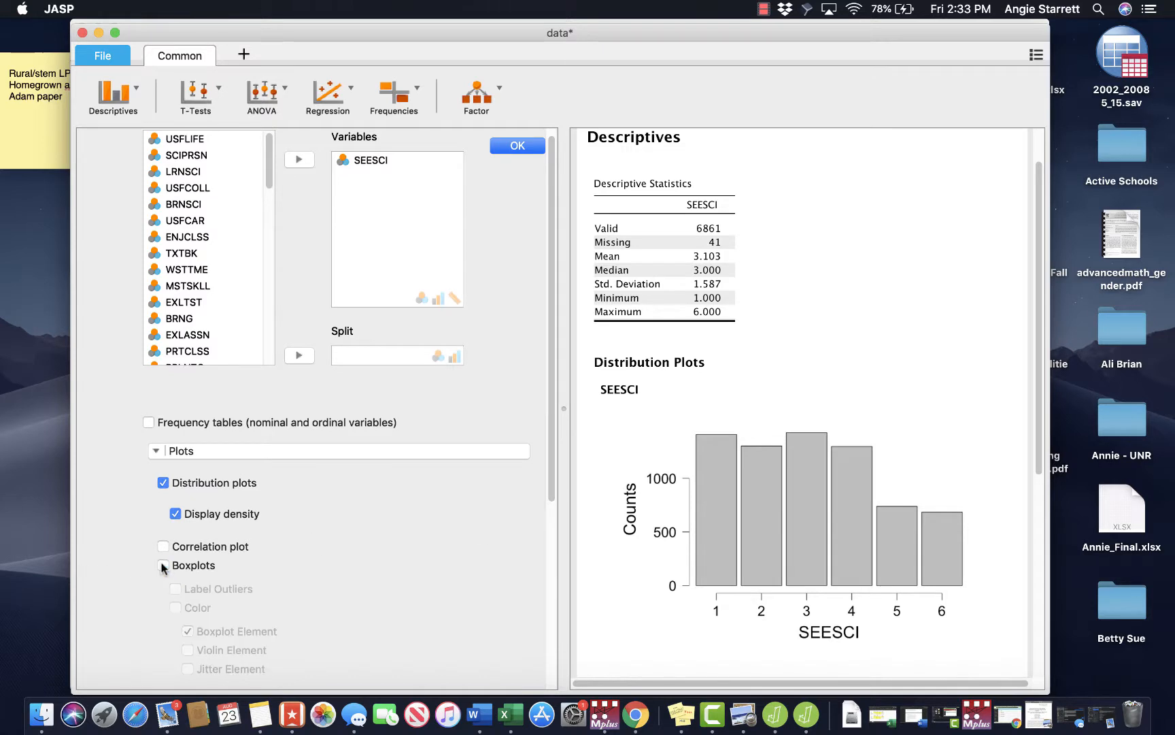
- Turn on the frequency tables, examine the SEESCI frequencies alongside its distribution plot, and turn the tables off again
scroll(391, 540, up, 1)
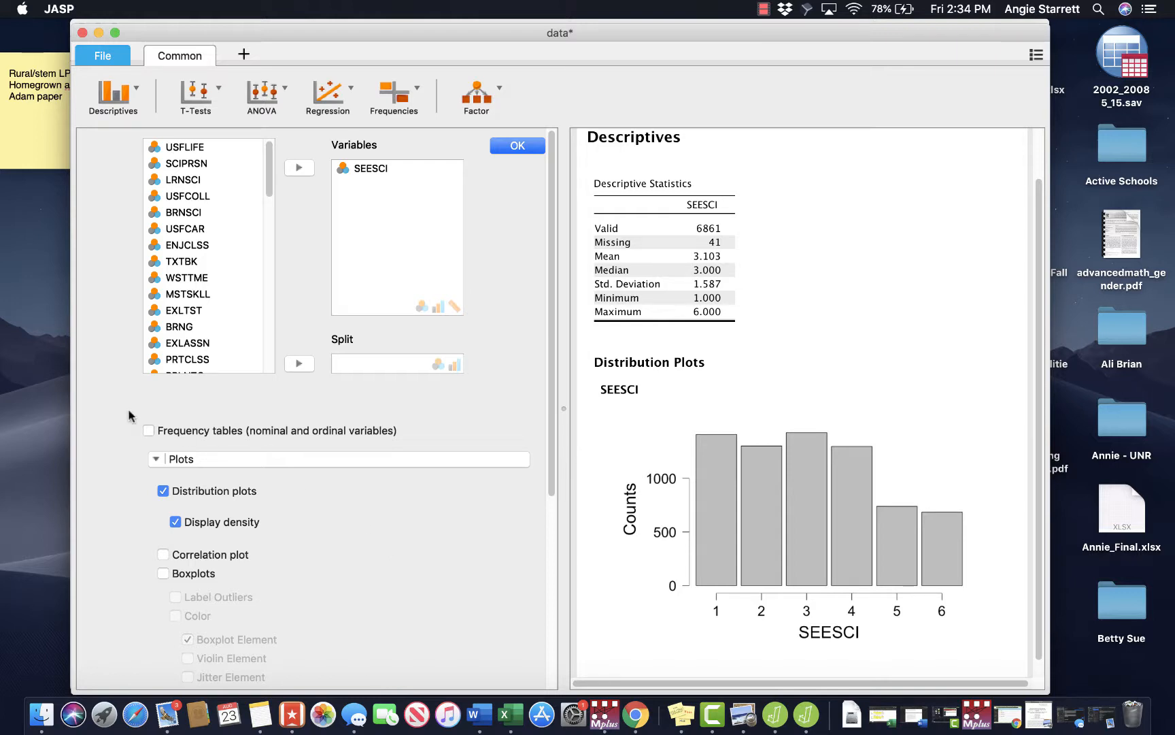
click(148, 430)
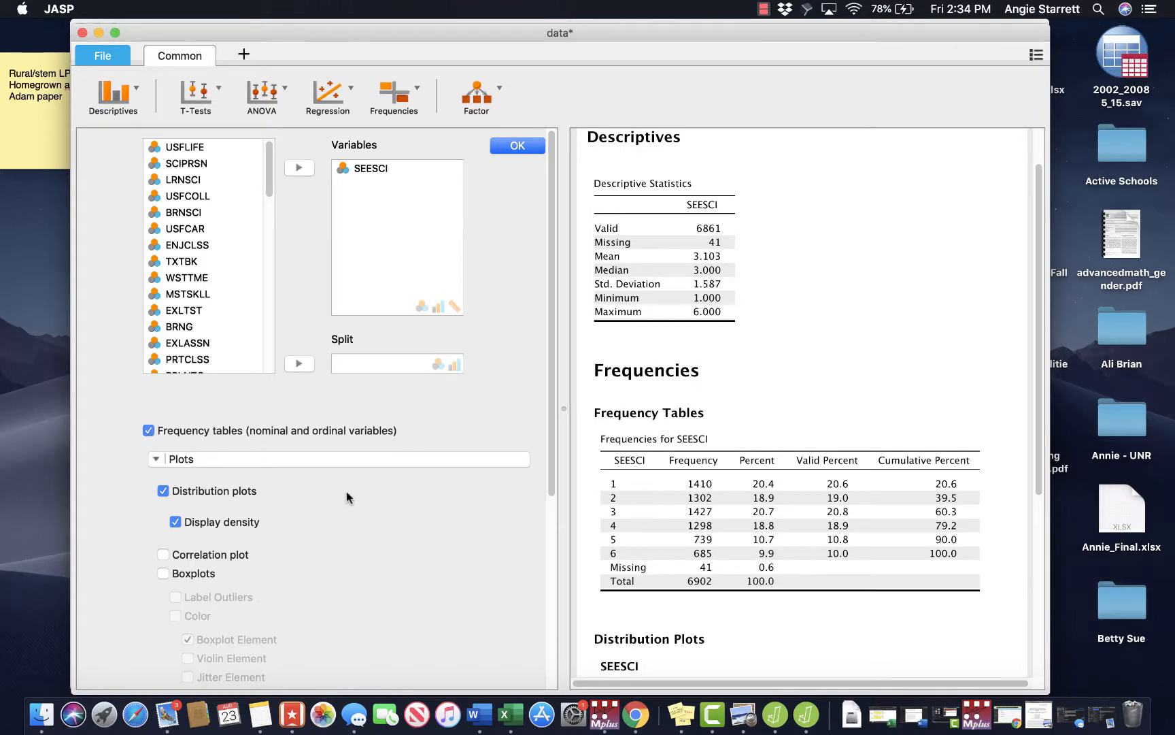
scroll(804, 392, down, 2)
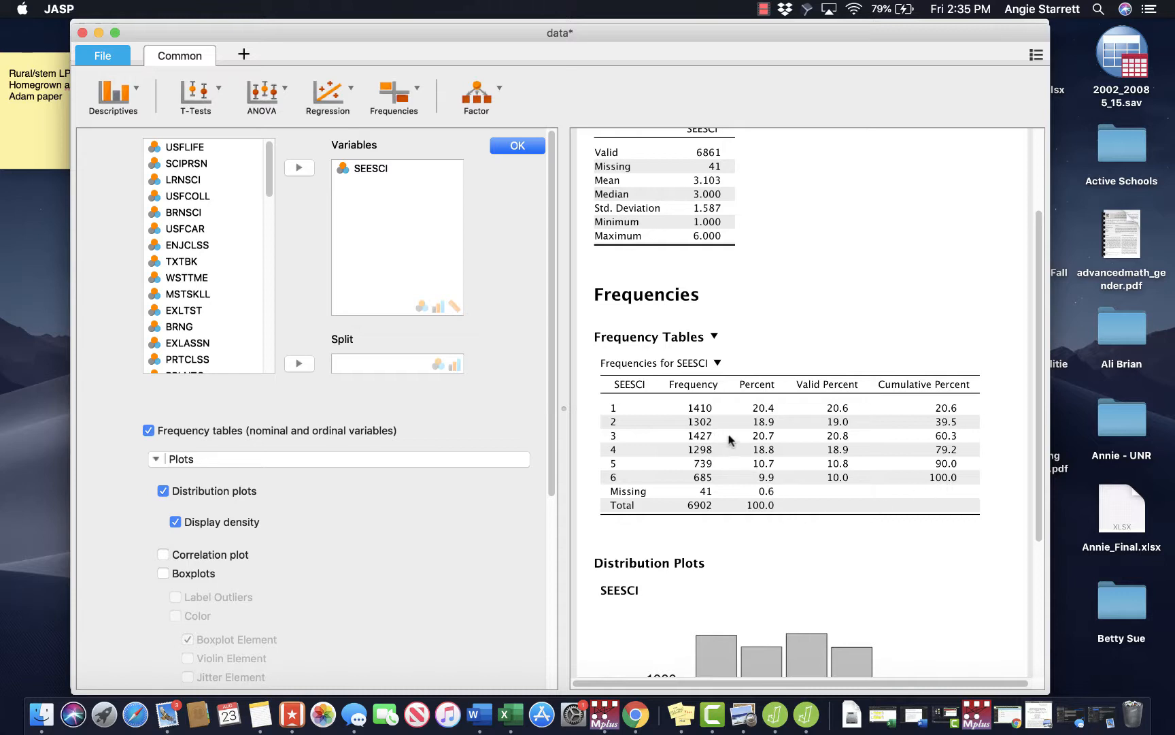
scroll(740, 551, down, 5)
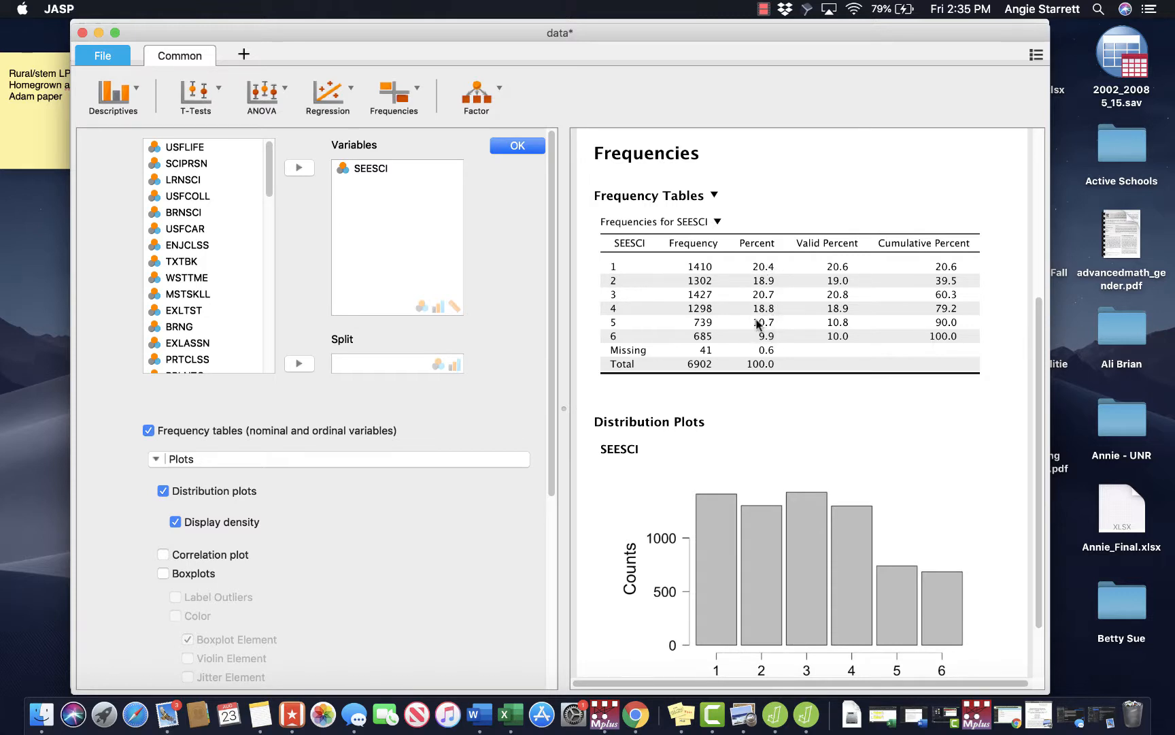
scroll(754, 335, up, 1)
scroll(754, 335, up, 8)
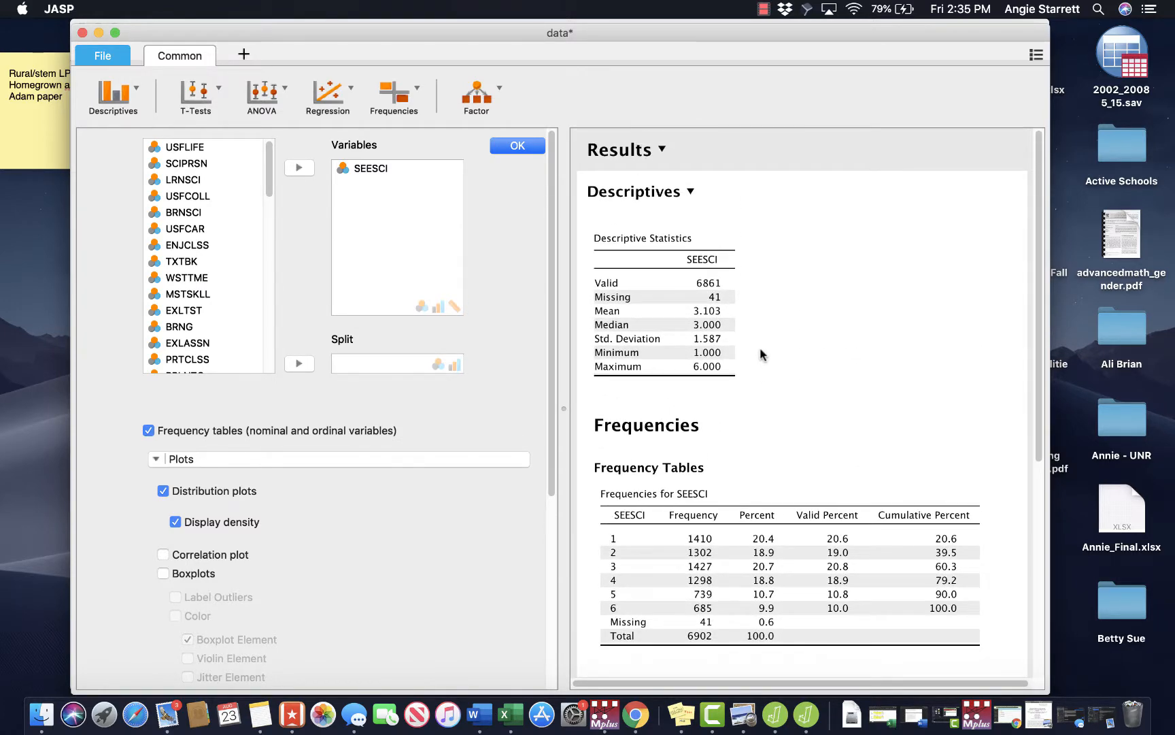
click(149, 431)
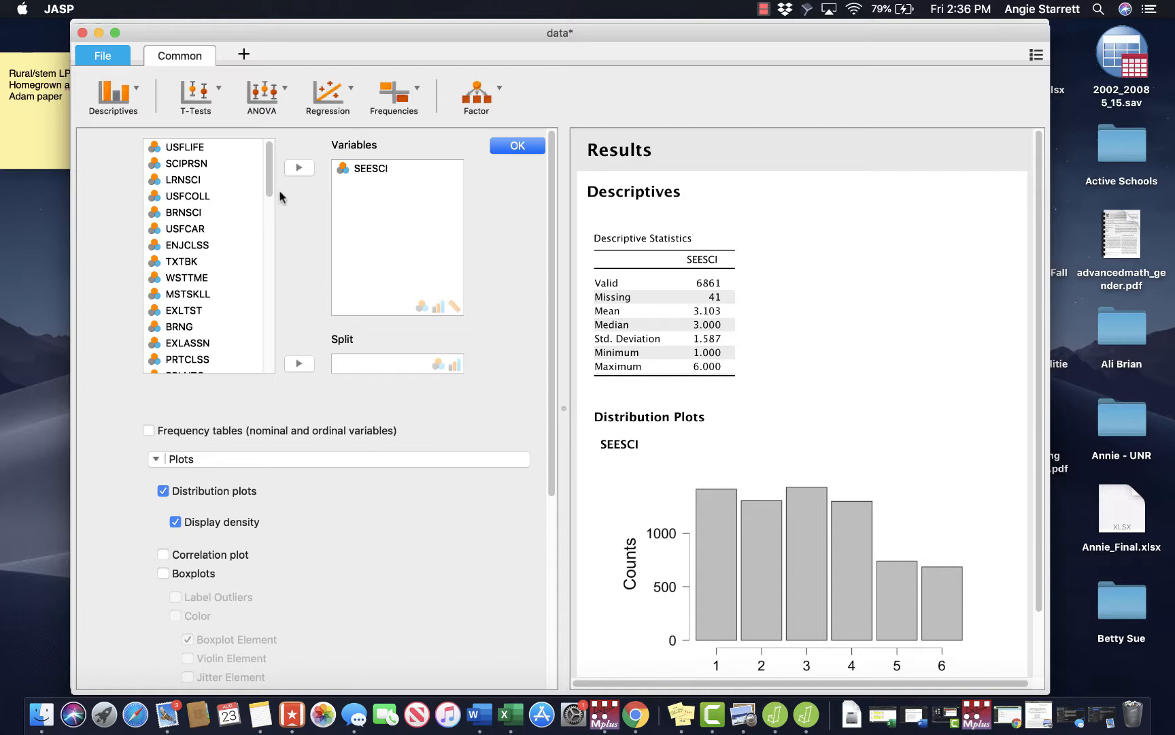
- Split the SEESCI descriptives by Subject and close the analysis options
drag(269, 174, 277, 368)
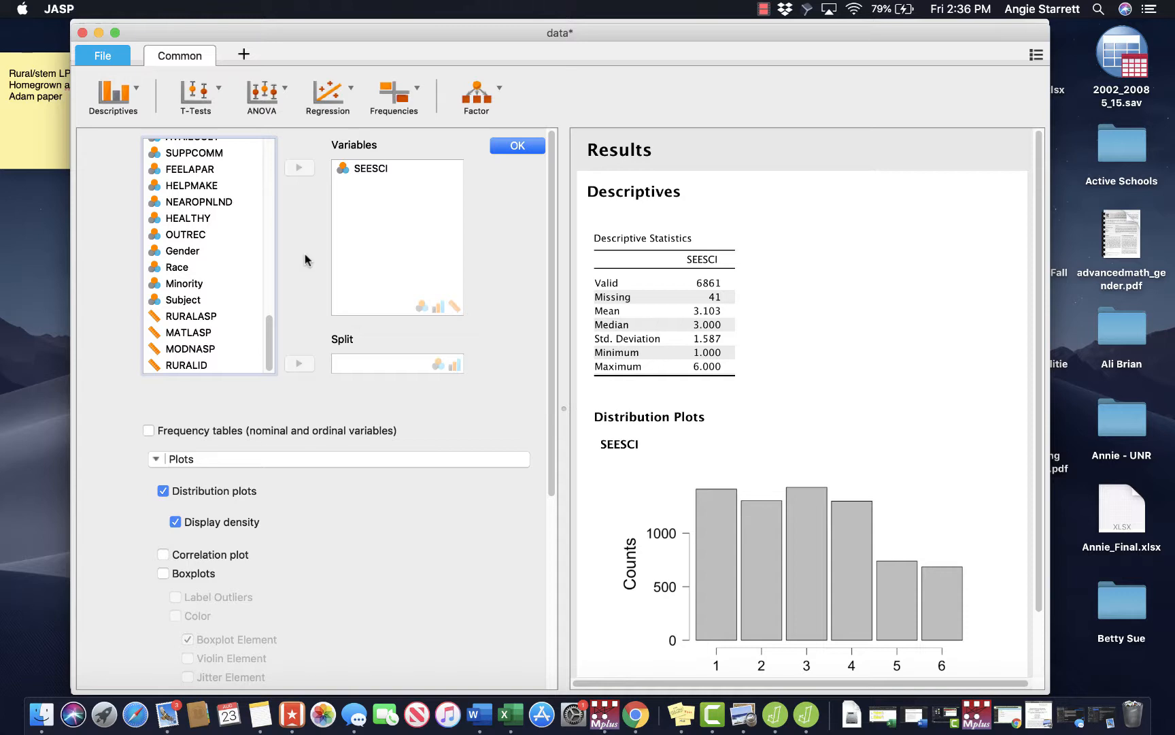
click(191, 303)
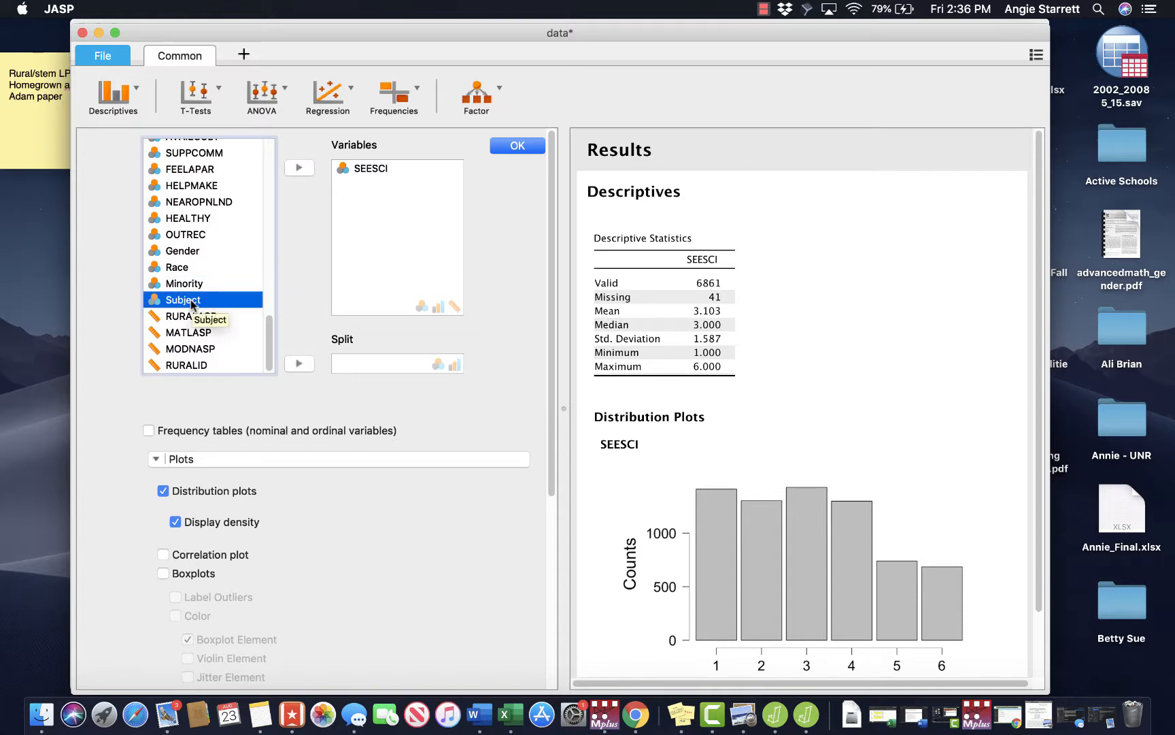
click(299, 364)
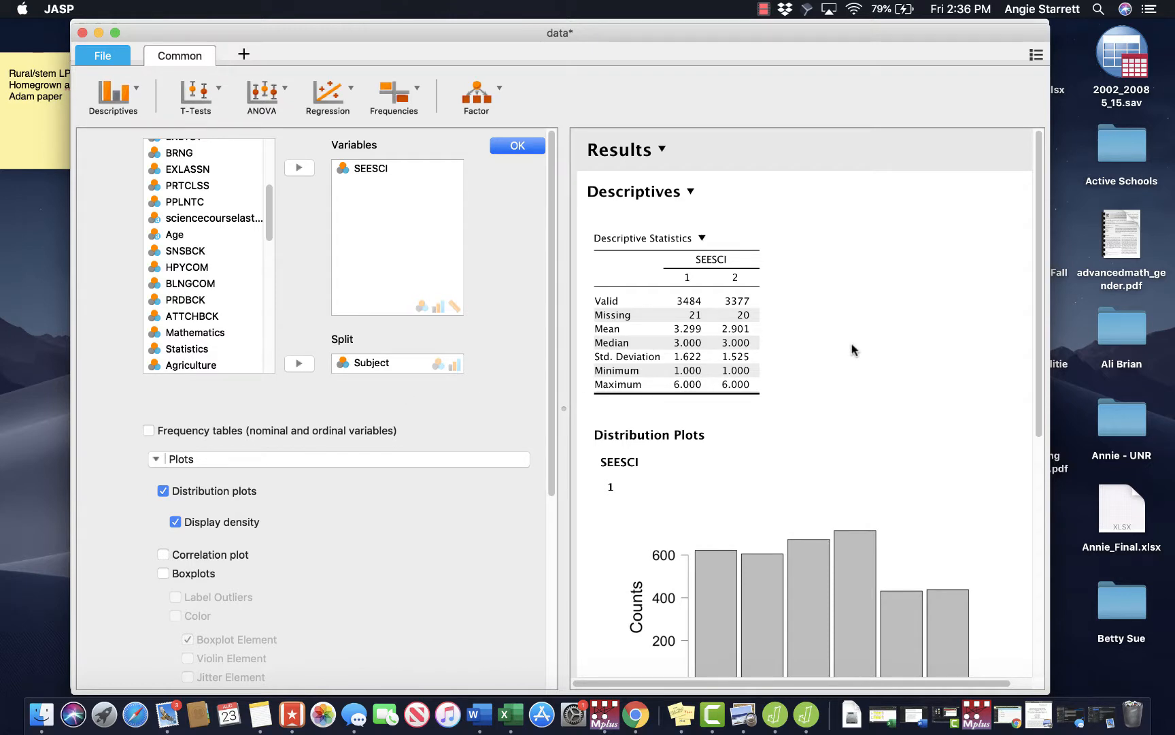
scroll(853, 350, down, 3)
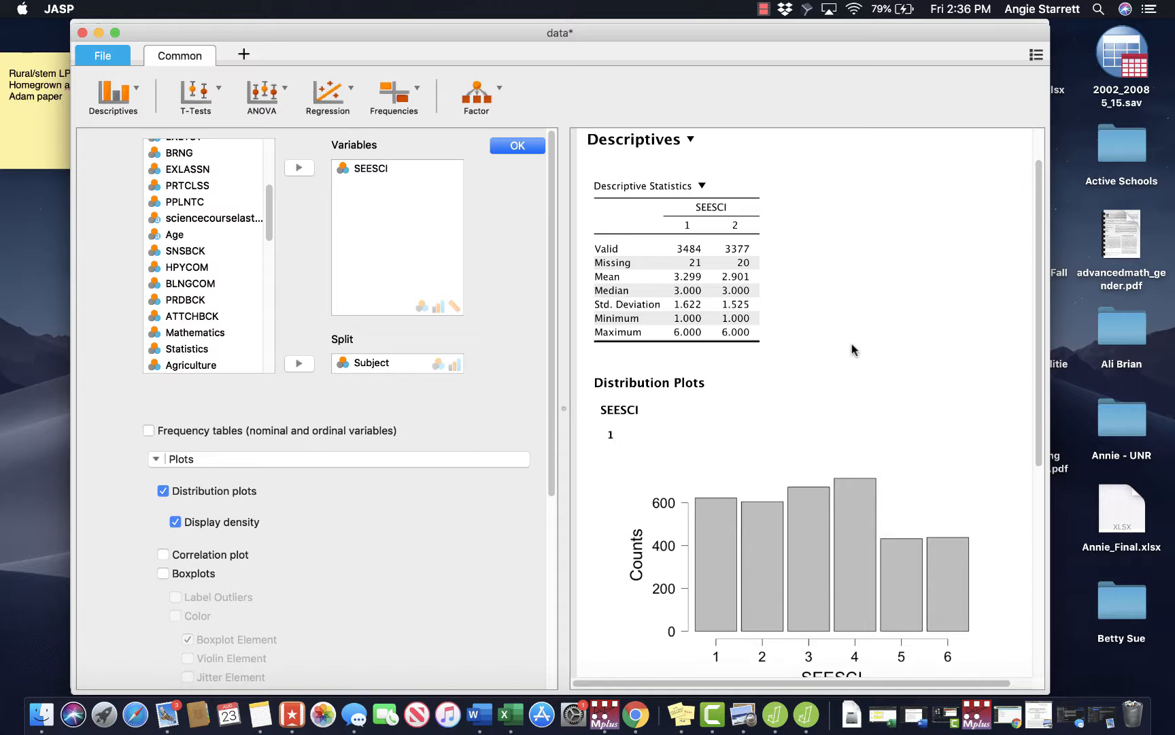
scroll(842, 340, down, 1)
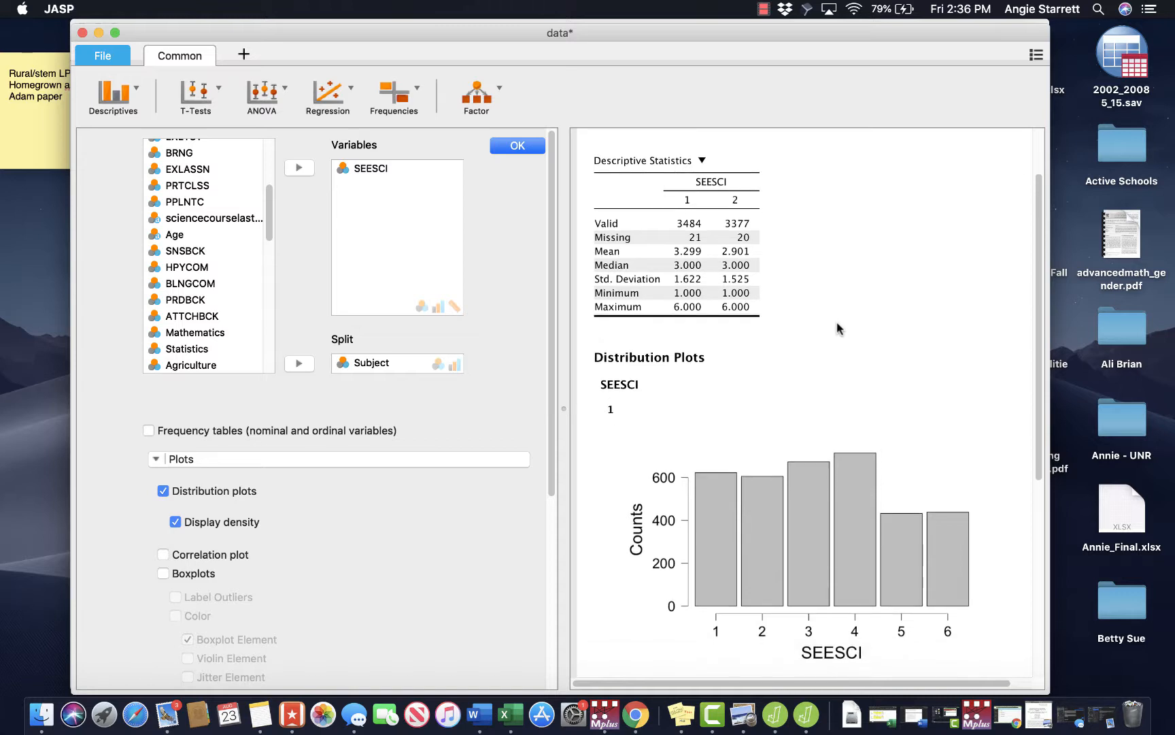
click(838, 328)
- Compare the SEESCI descriptive statistics and distribution plots between Subject groups 1 and 2
scroll(836, 319, up, 2)
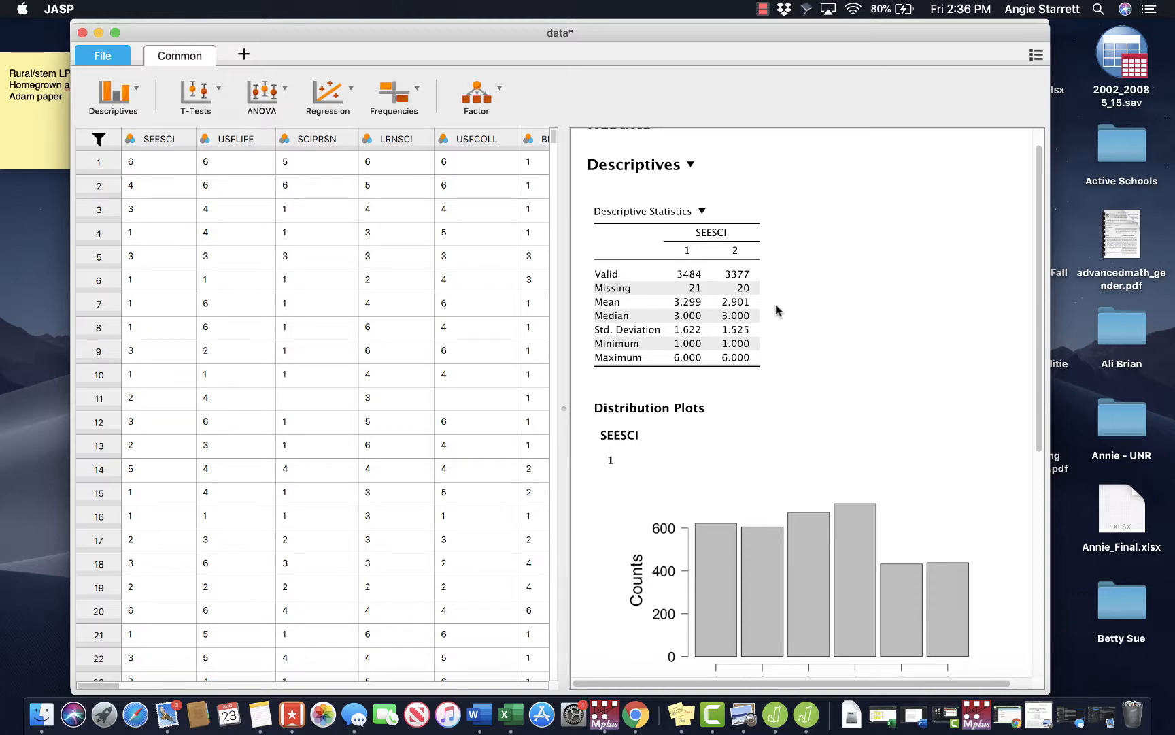
scroll(775, 303, down, 1)
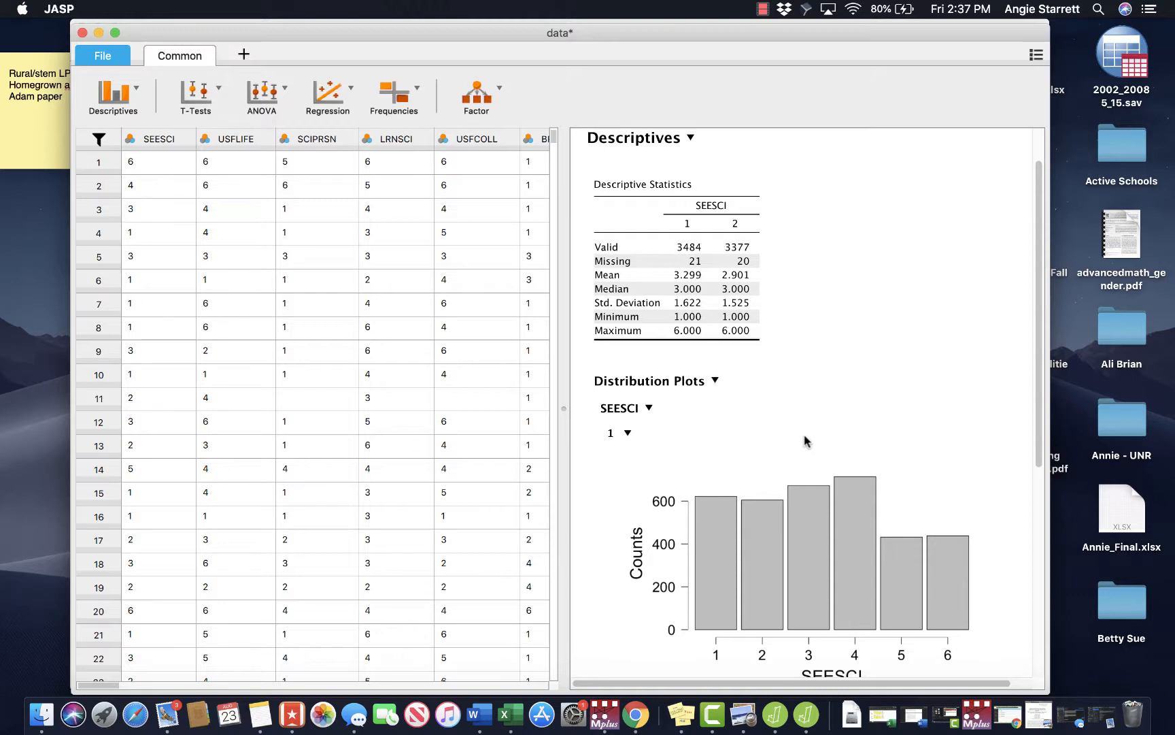
scroll(805, 441, down, 5)
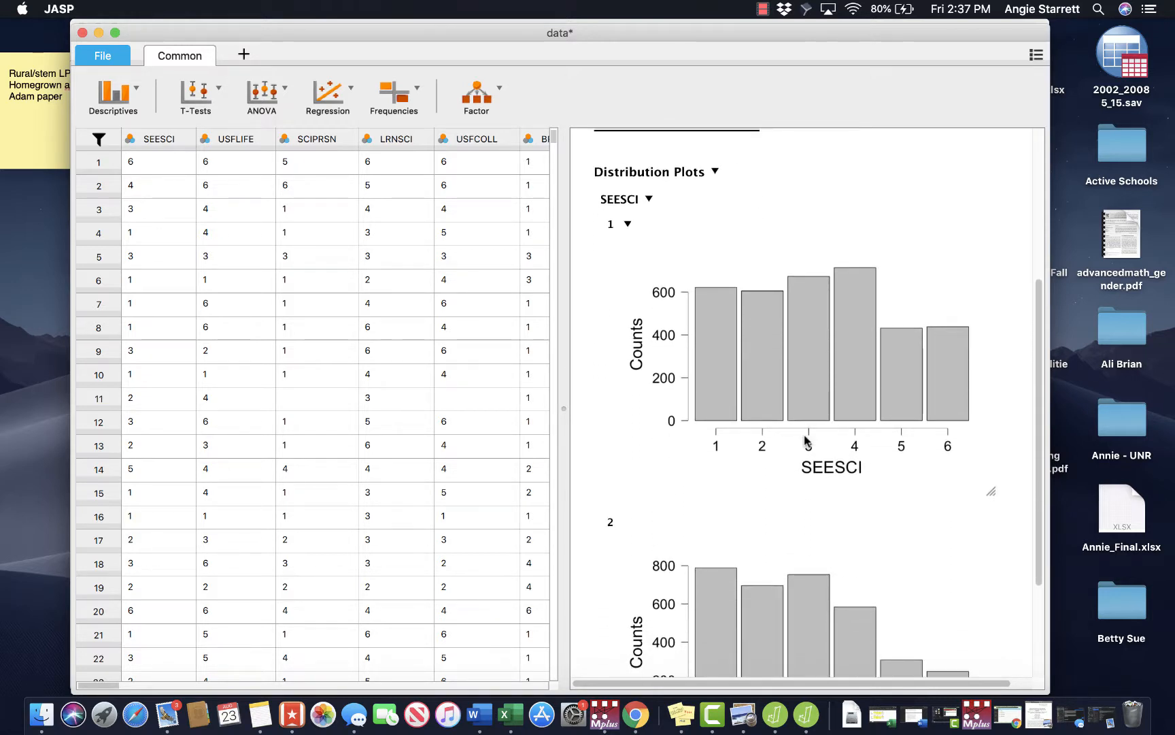
scroll(805, 439, down, 3)
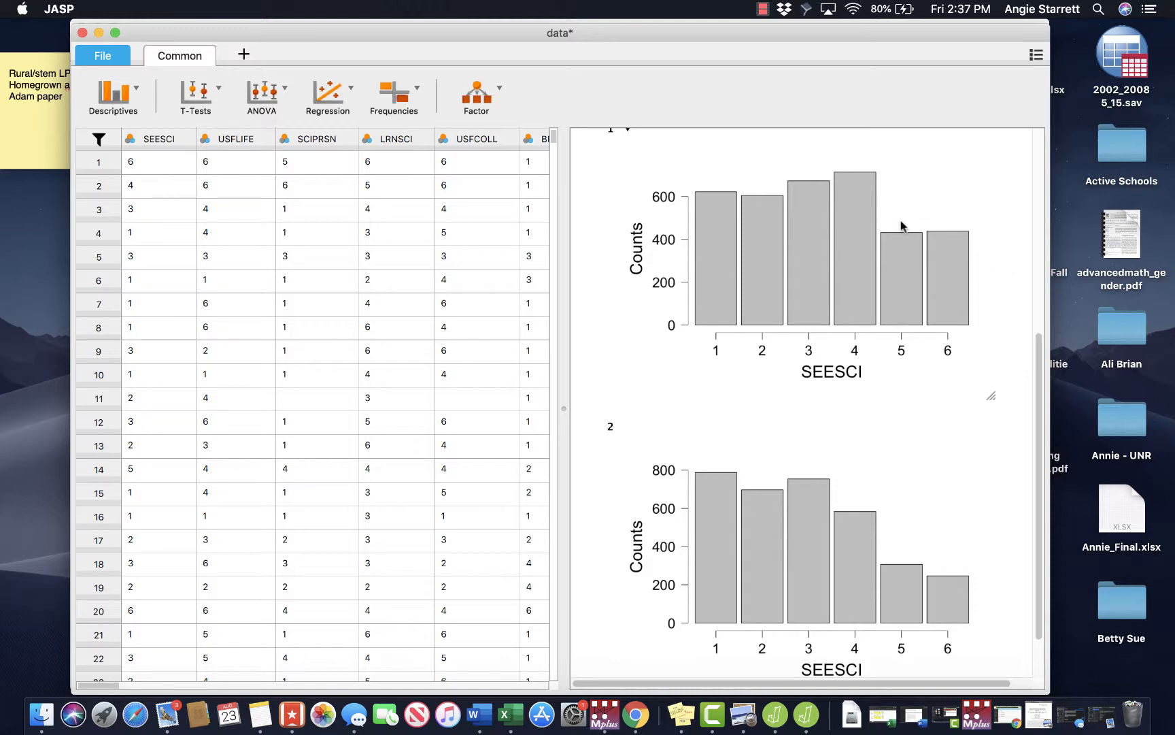
scroll(816, 293, up, 2)
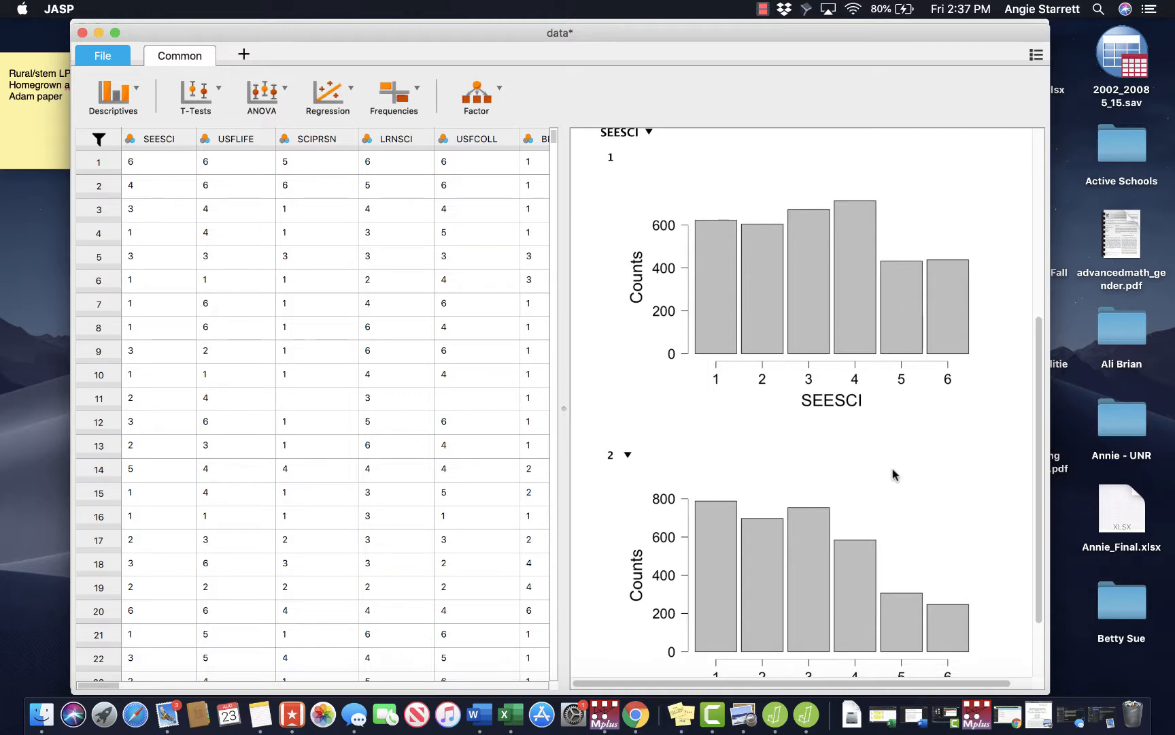
scroll(893, 474, down, 2)
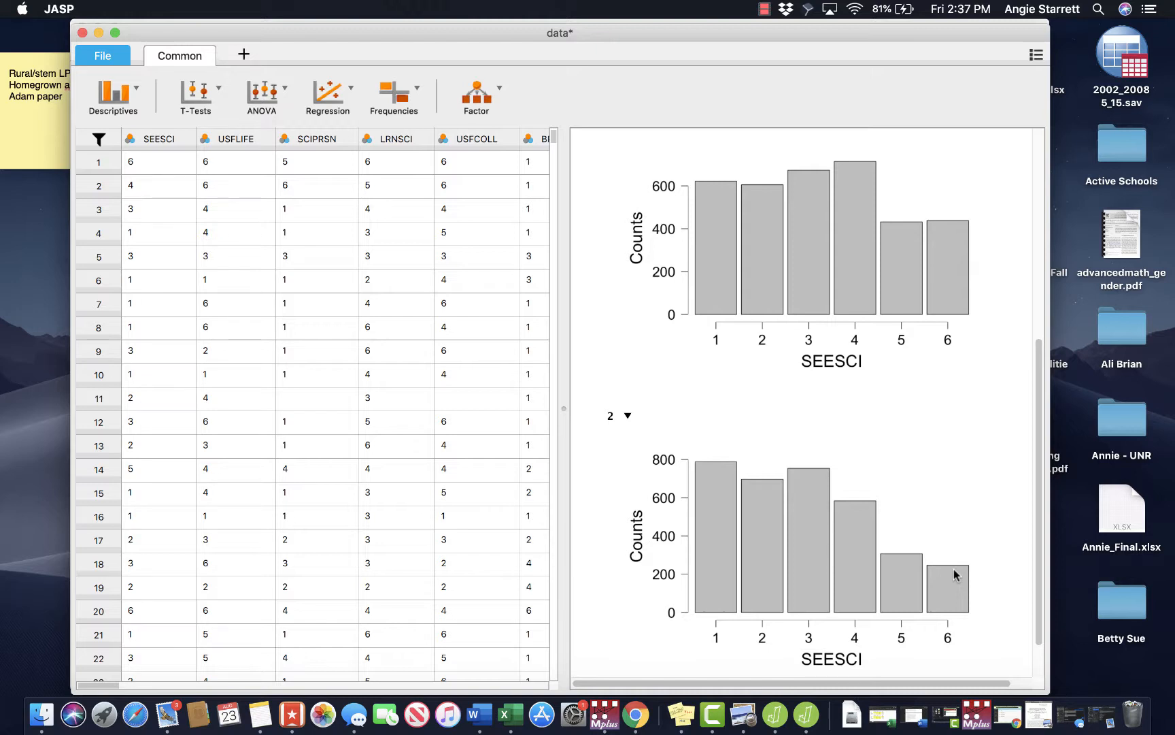
scroll(967, 513, down, 1)
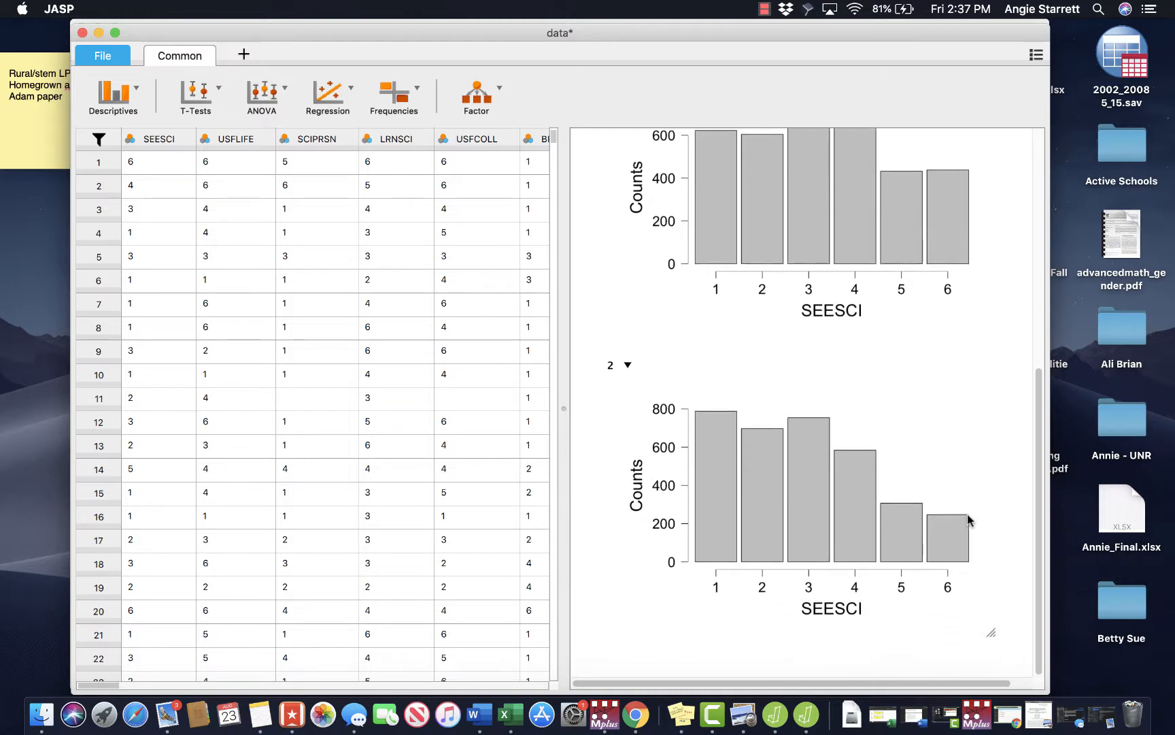
scroll(967, 514, up, 5)
scroll(967, 519, up, 2)
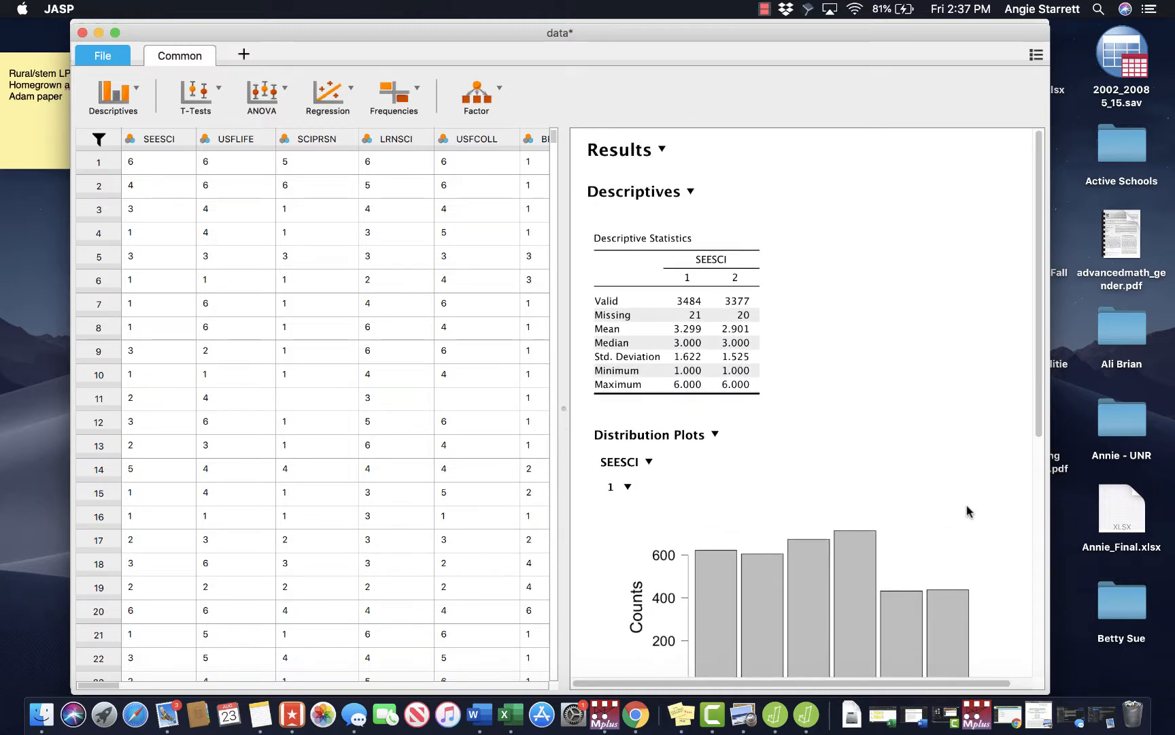
- Start a second Descriptive Statistics analysis and add RURALASP as its variable
click(139, 95)
click(143, 126)
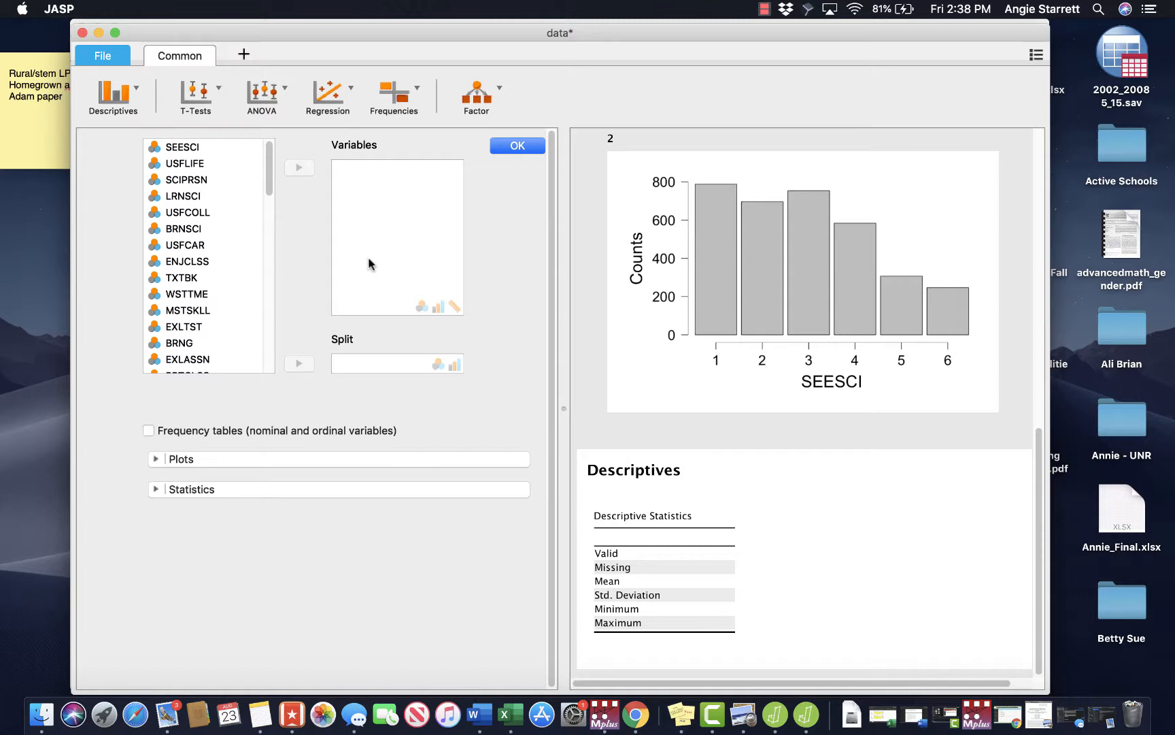
drag(269, 179, 267, 366)
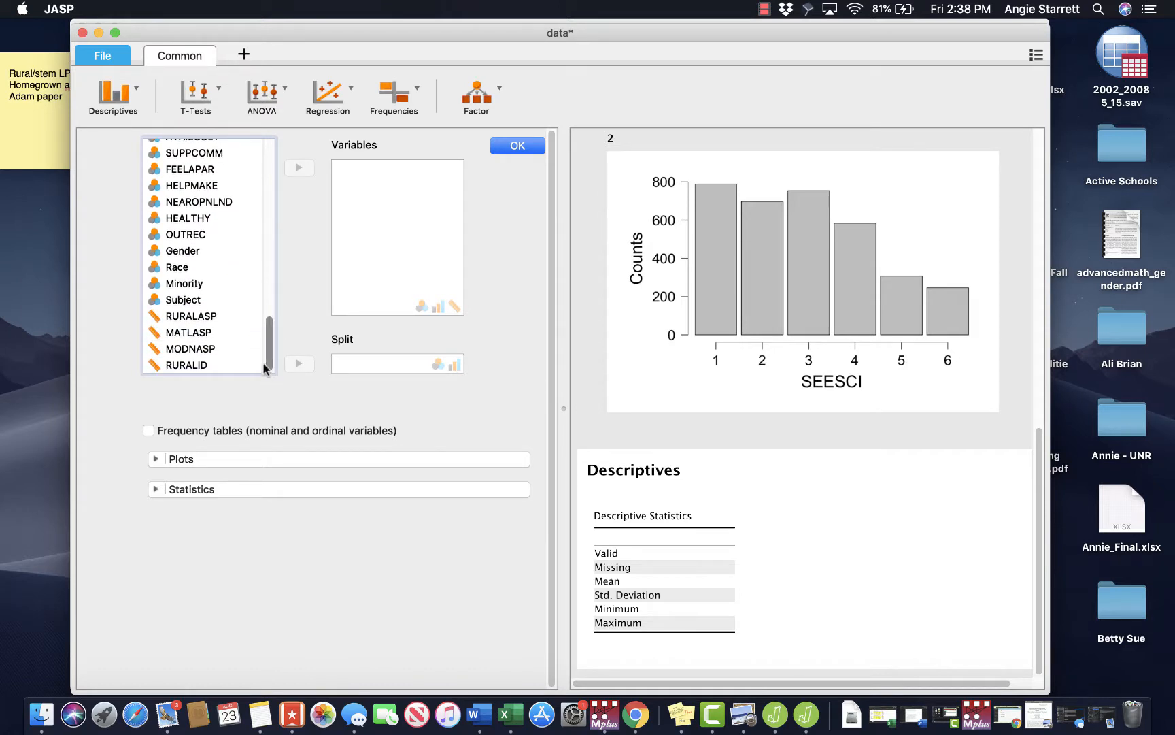
click(209, 318)
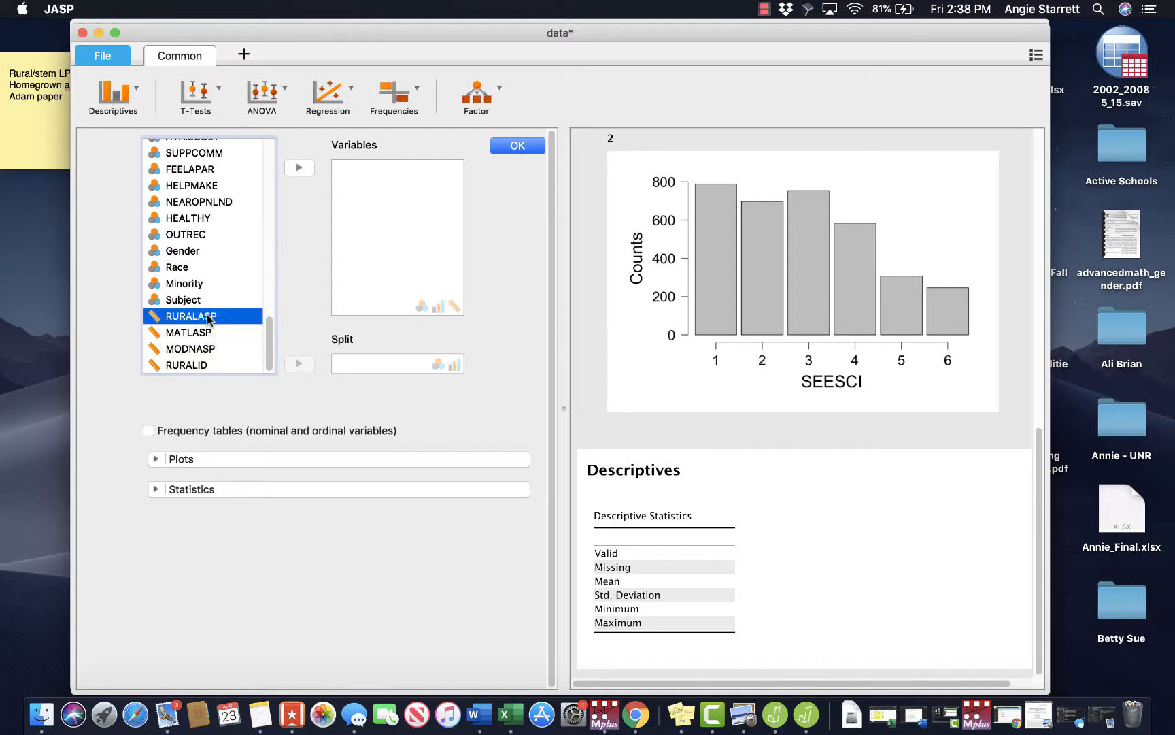
click(303, 170)
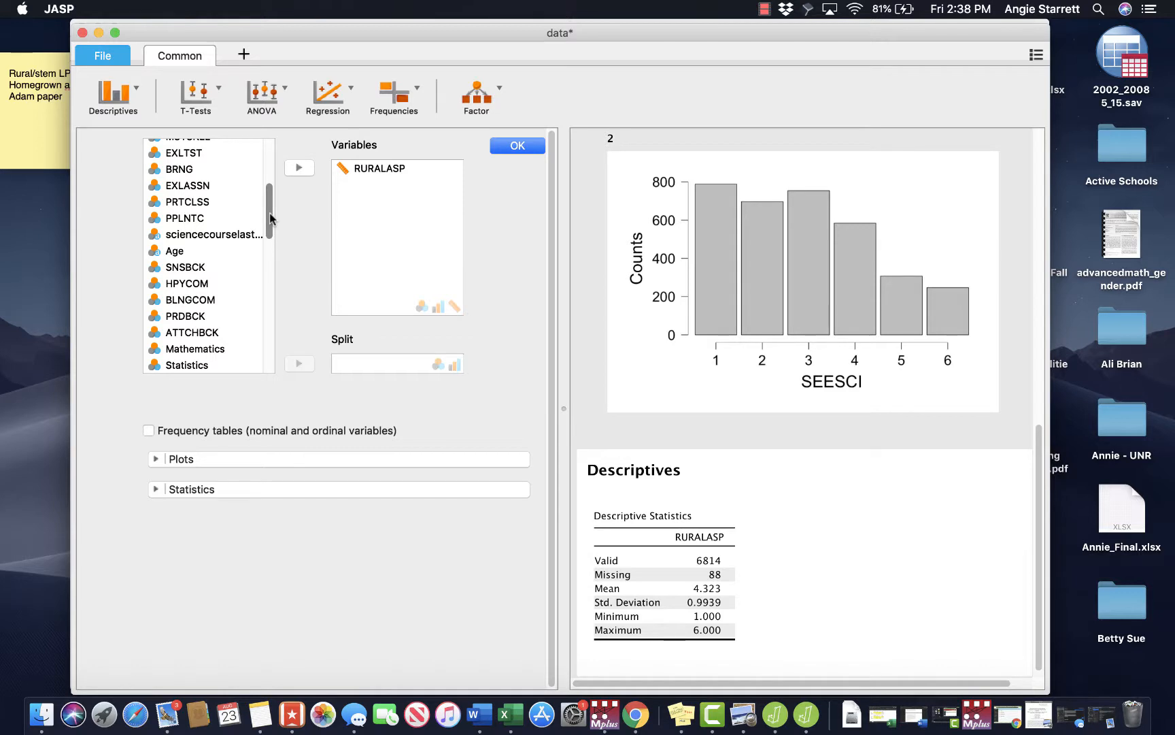
- Open the plot and statistics options for RURALASP and turn on its distribution plot
click(157, 460)
scroll(326, 590, down, 3)
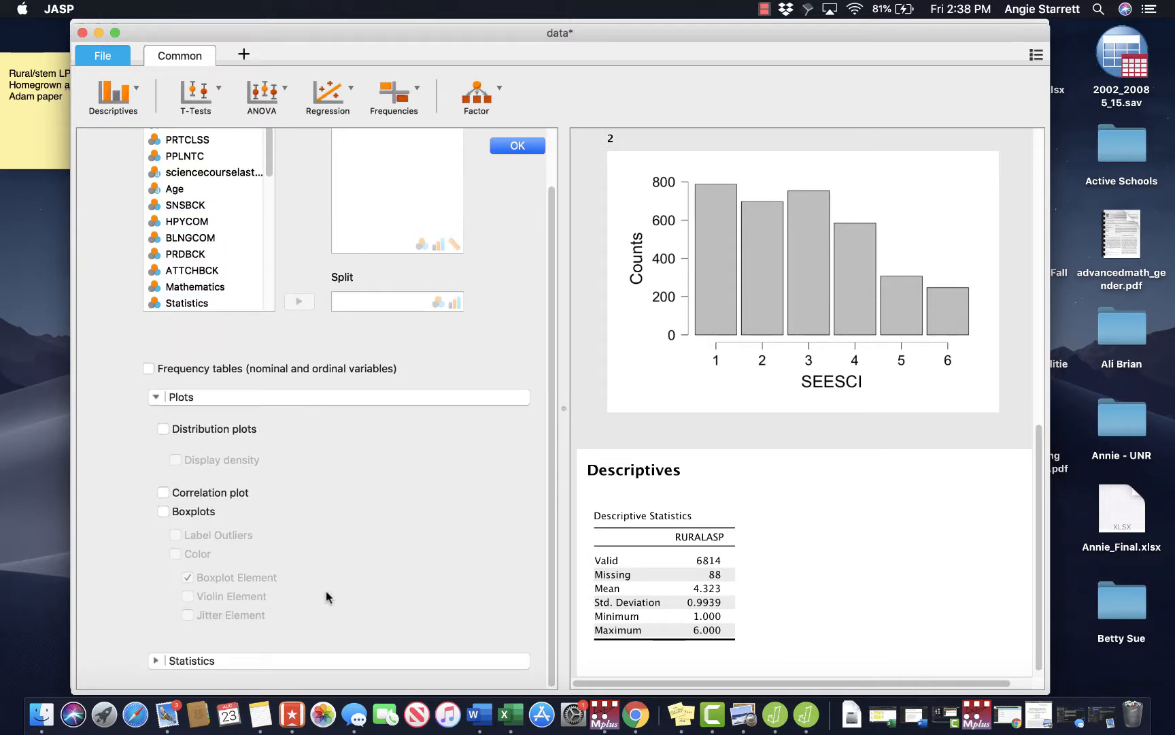
click(155, 663)
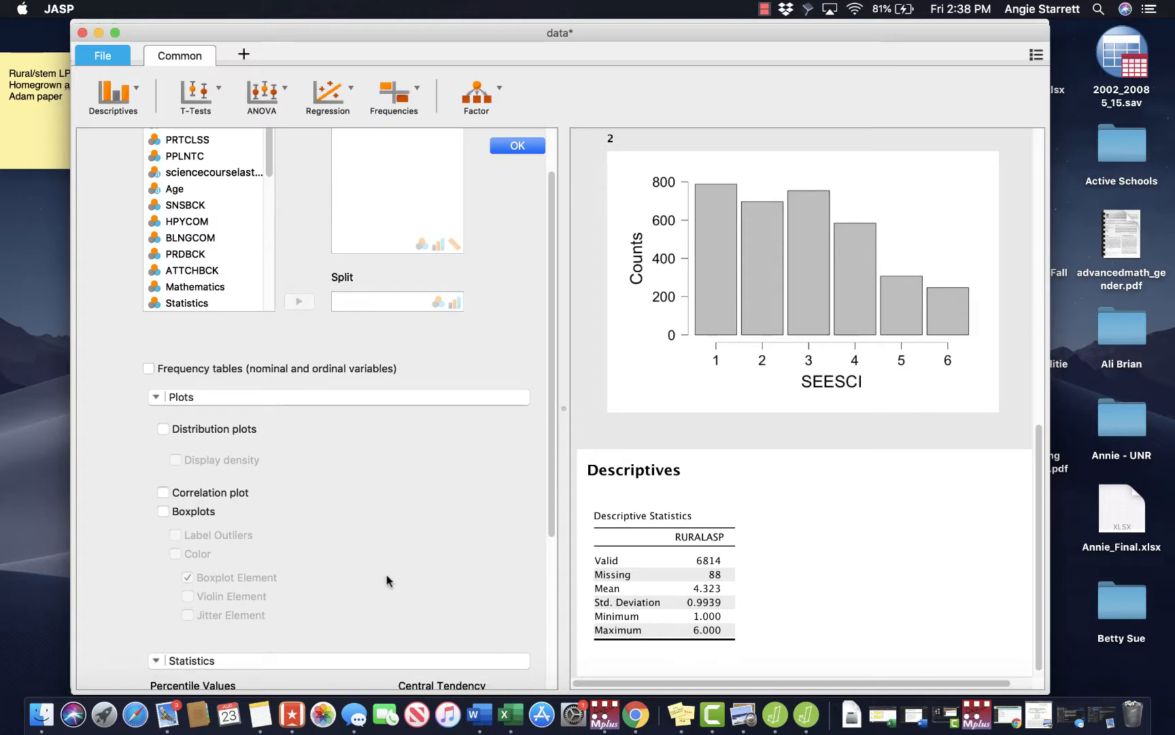
scroll(387, 580, down, 5)
scroll(389, 580, down, 3)
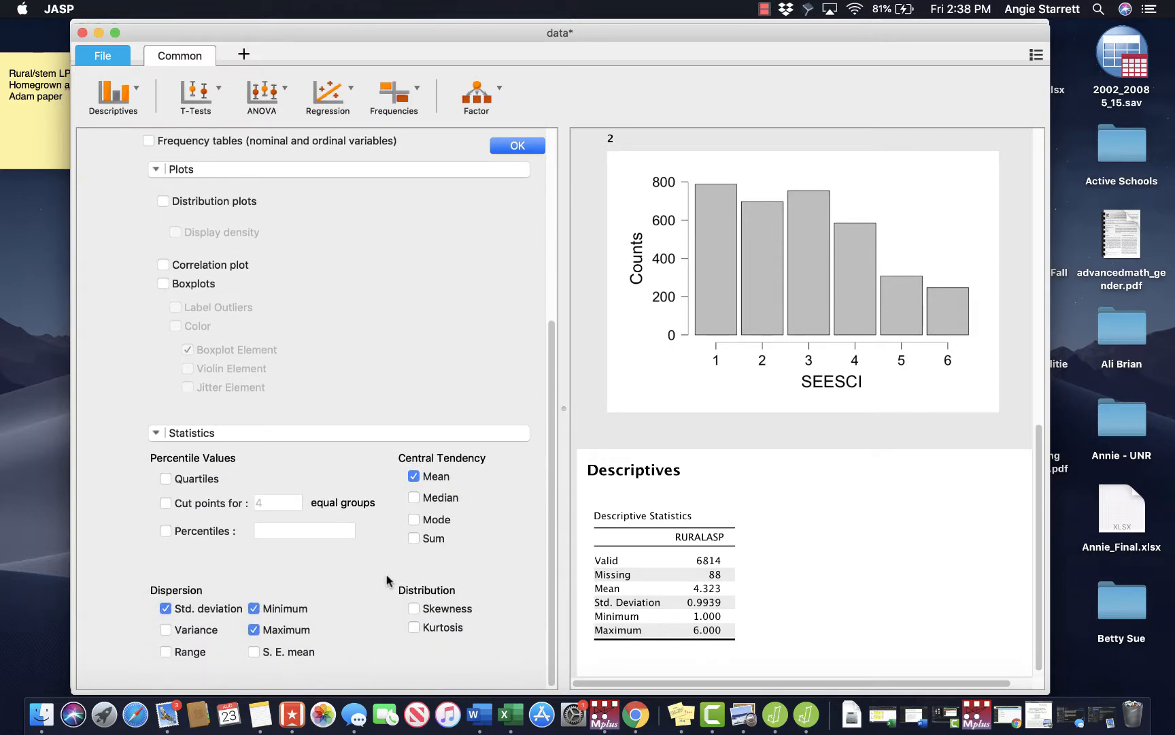
click(164, 201)
scroll(881, 557, down, 5)
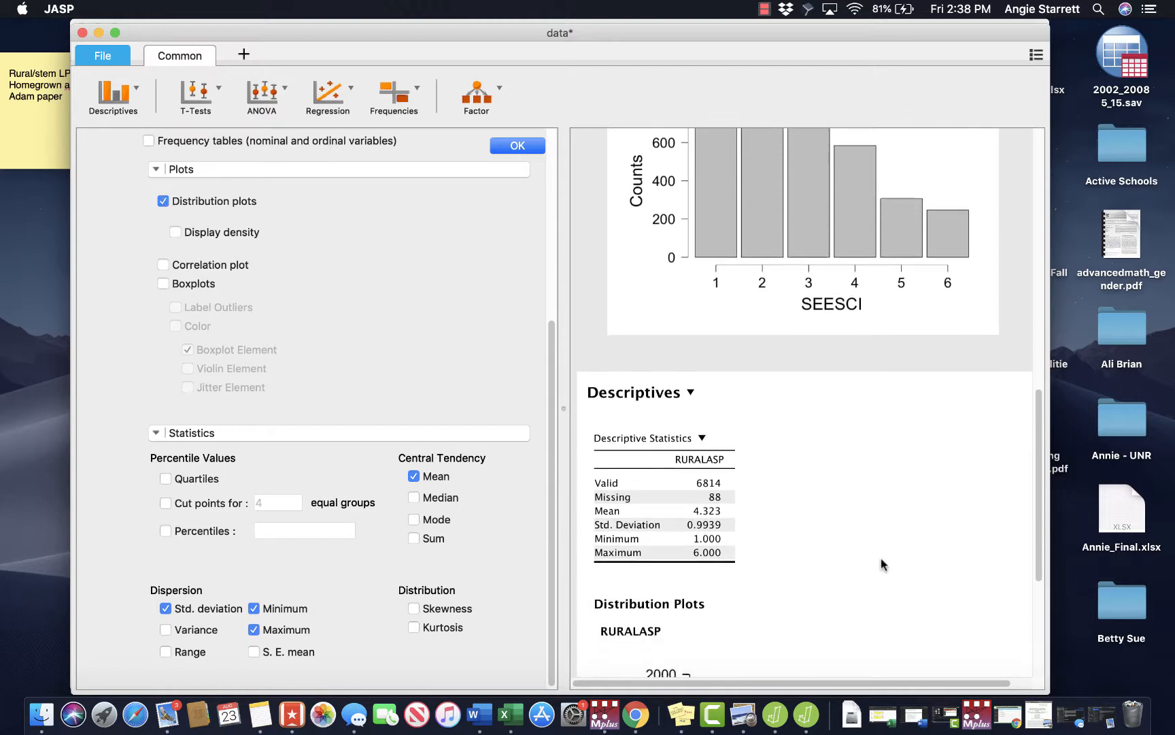
scroll(881, 557, down, 1)
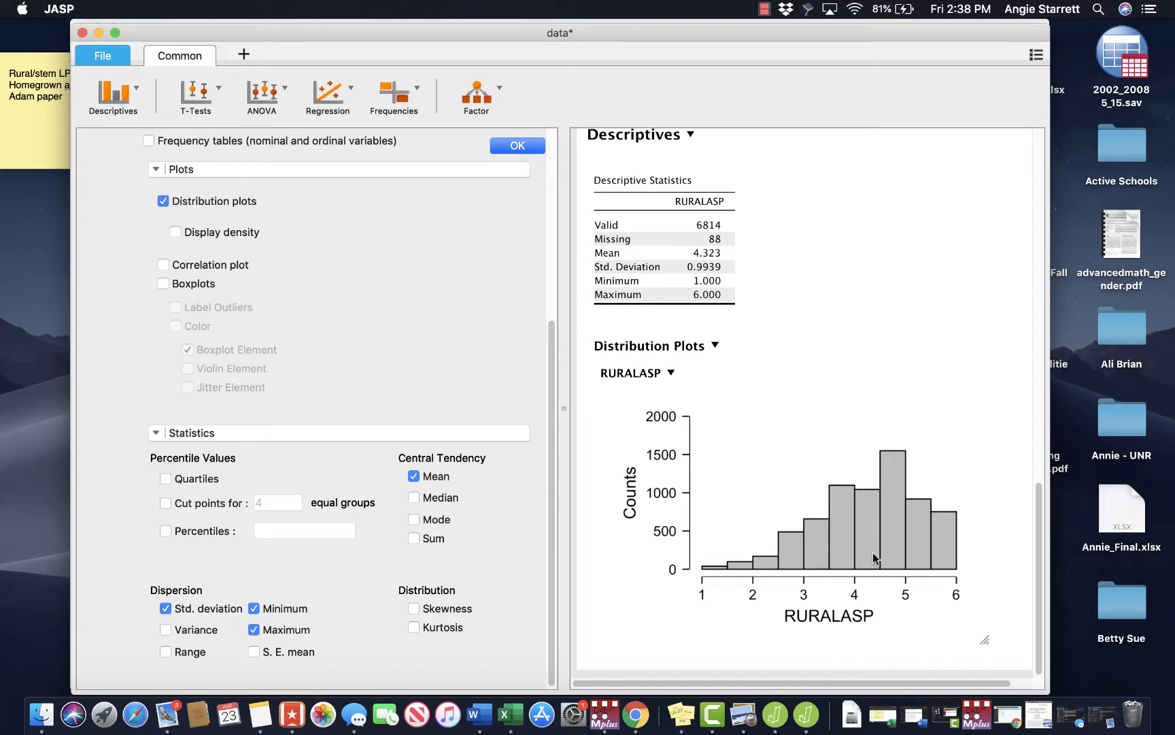
- Add the median to the RURALASP descriptive statistics and review it against the distribution plot
click(414, 497)
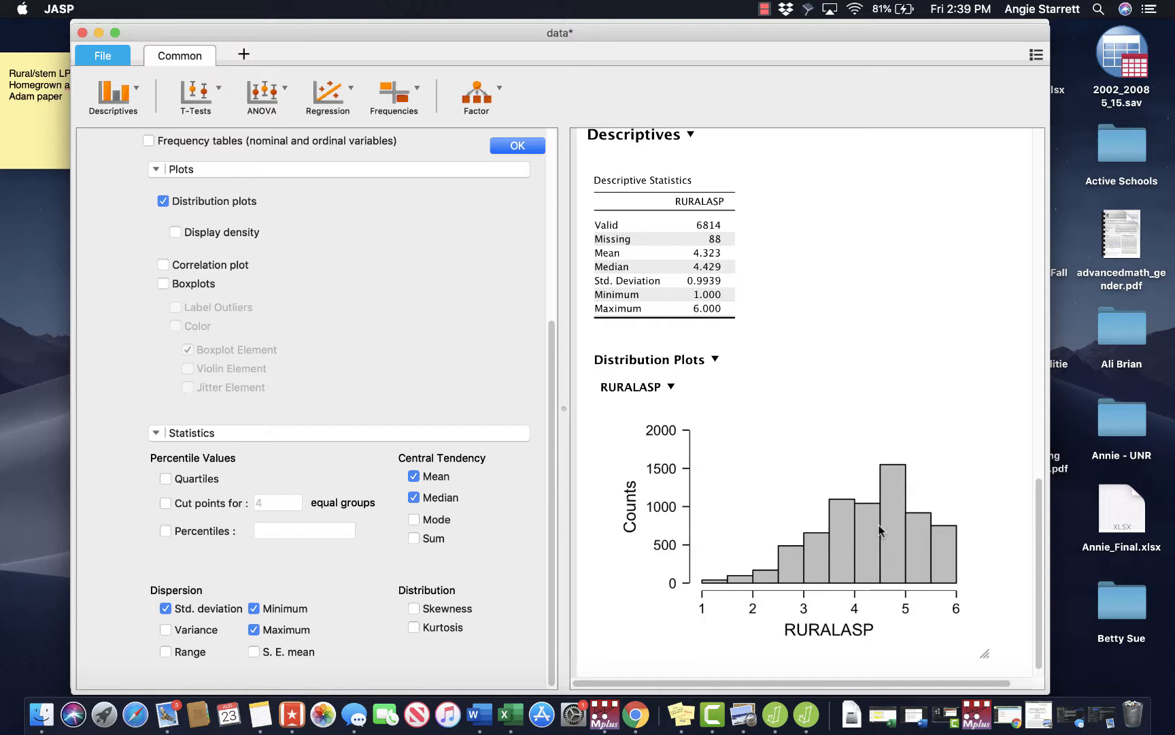
scroll(895, 506, up, 5)
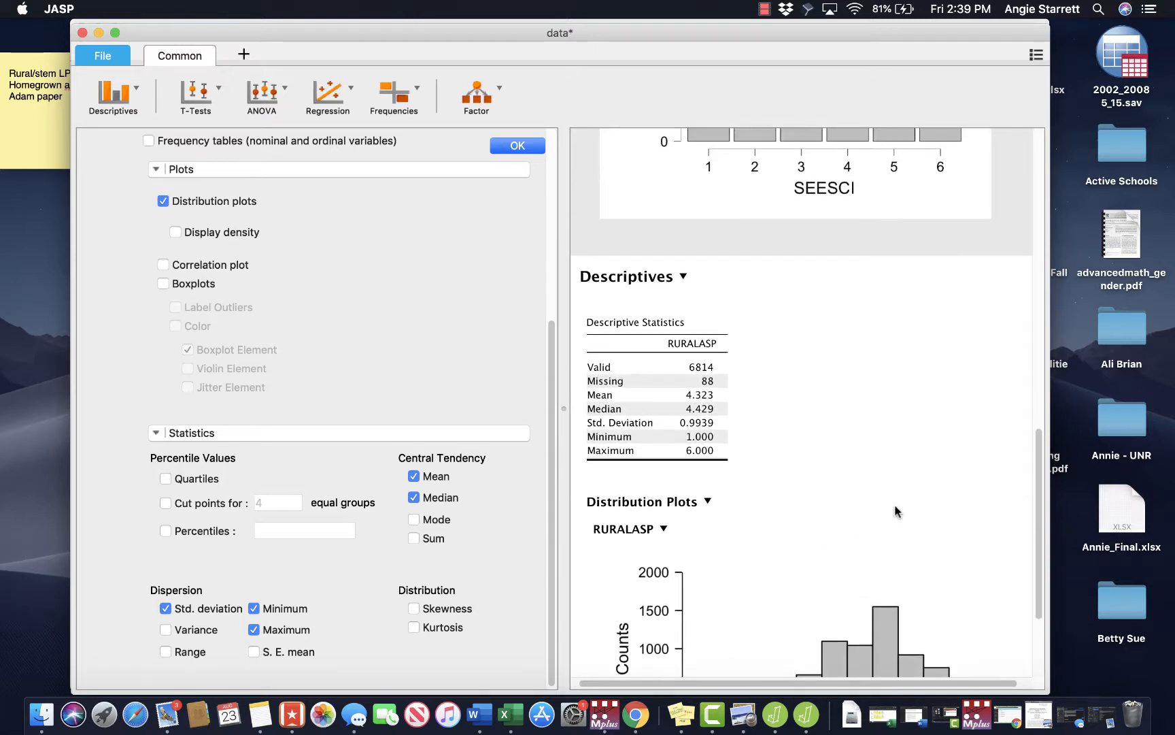
scroll(797, 509, down, 3)
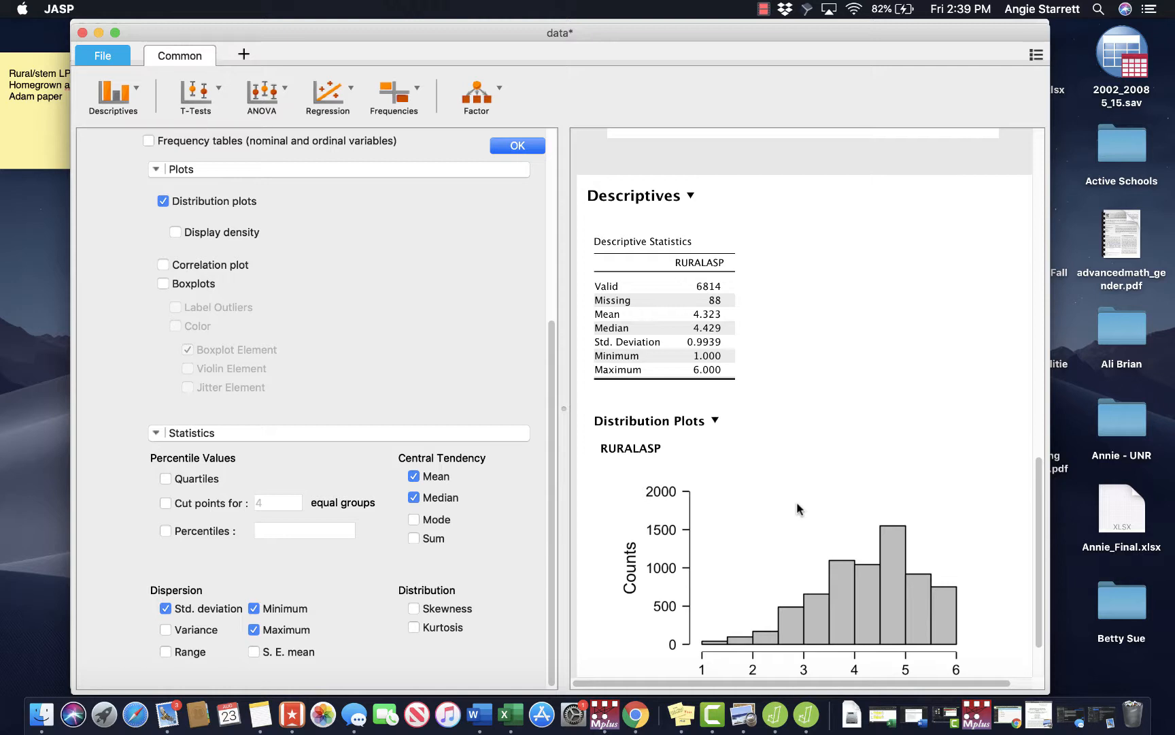
scroll(796, 501, up, 7)
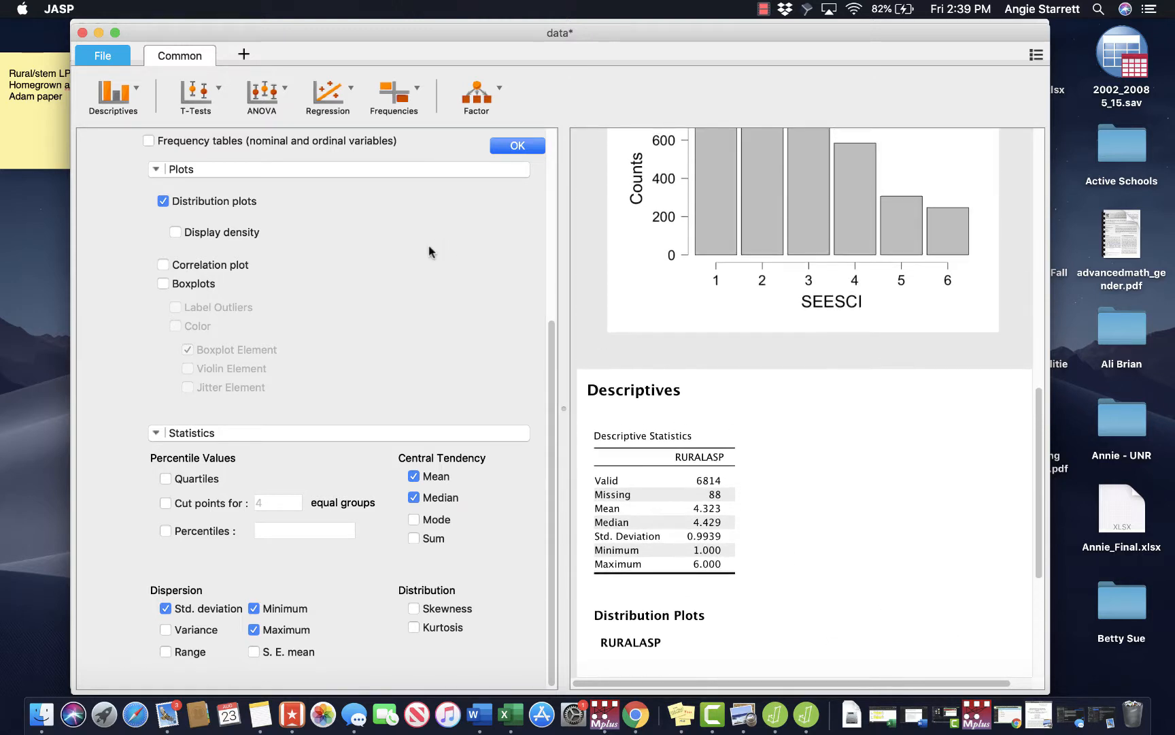
- Split the RURALASP descriptives by Gender
scroll(427, 261, up, 10)
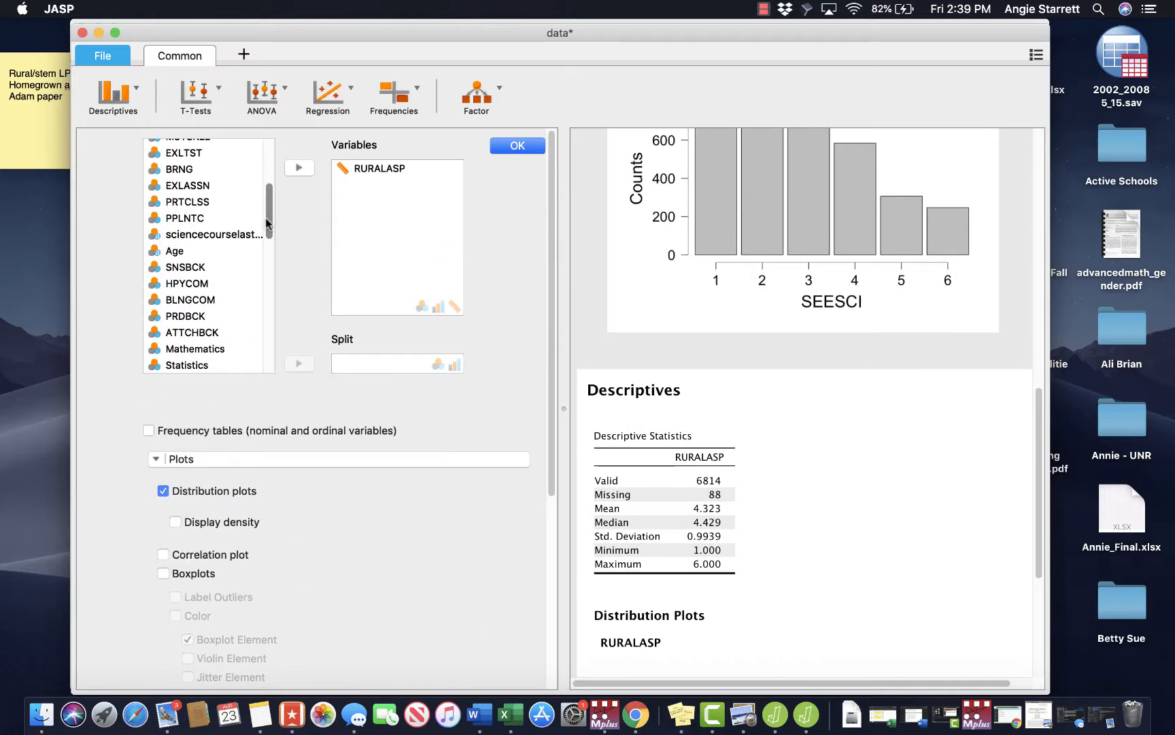
drag(265, 218, 266, 350)
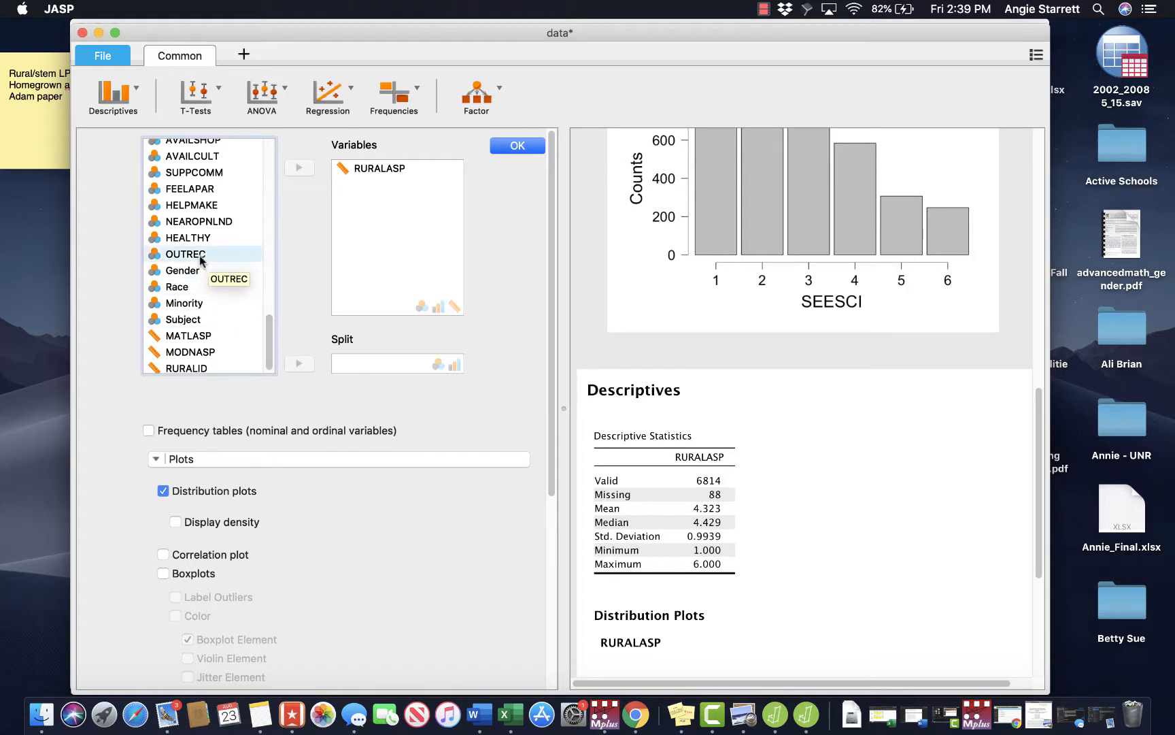
click(184, 270)
click(298, 363)
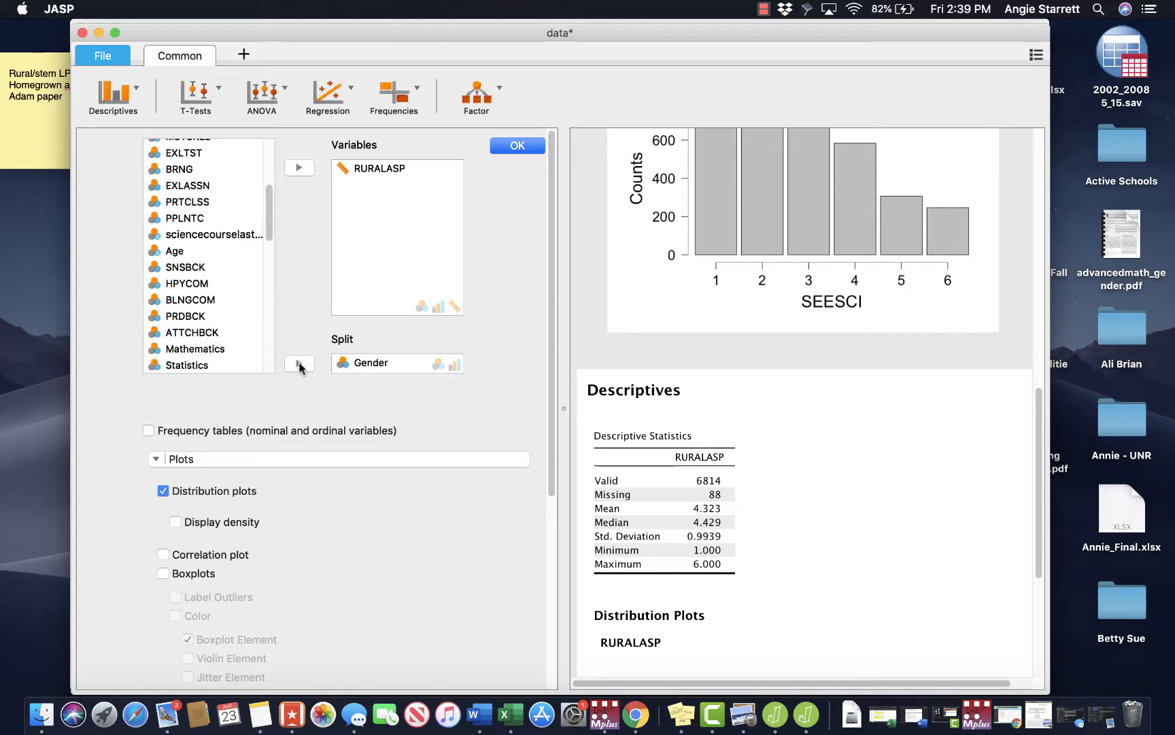
- Compare the RURALASP descriptive statistics and distribution plots between Gender groups 1 and 2
scroll(882, 518, down, 5)
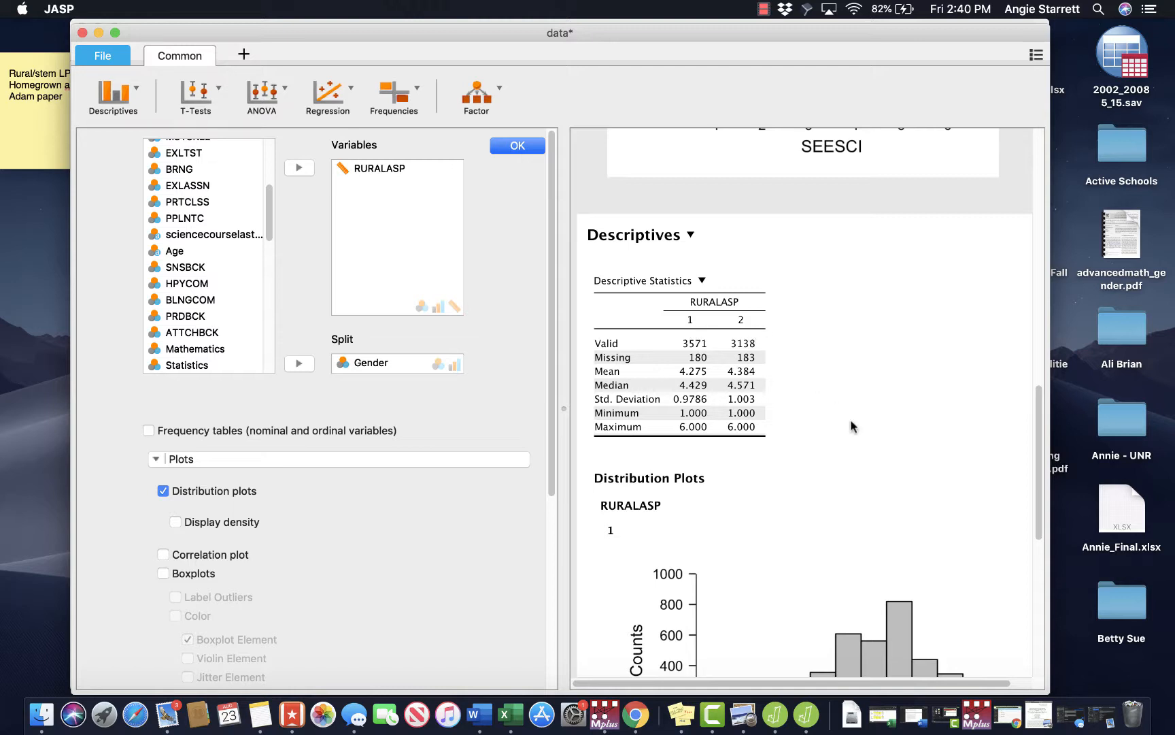
scroll(861, 438, down, 1)
scroll(858, 436, down, 3)
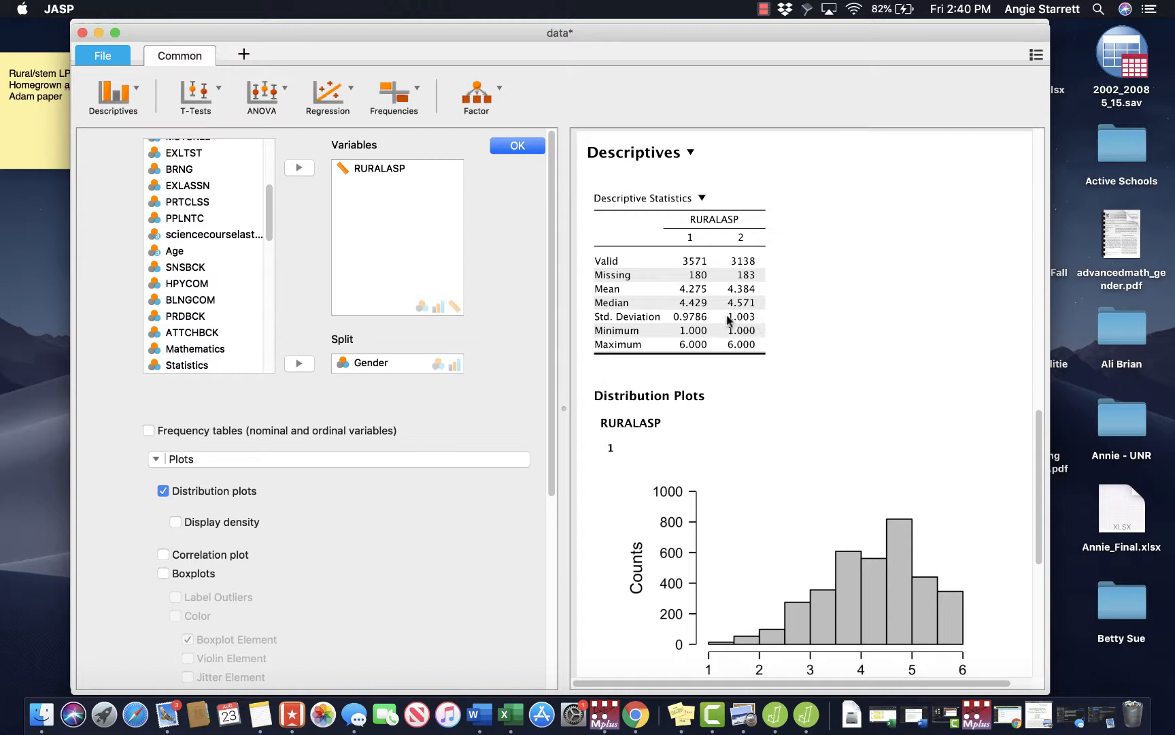
scroll(805, 443, down, 8)
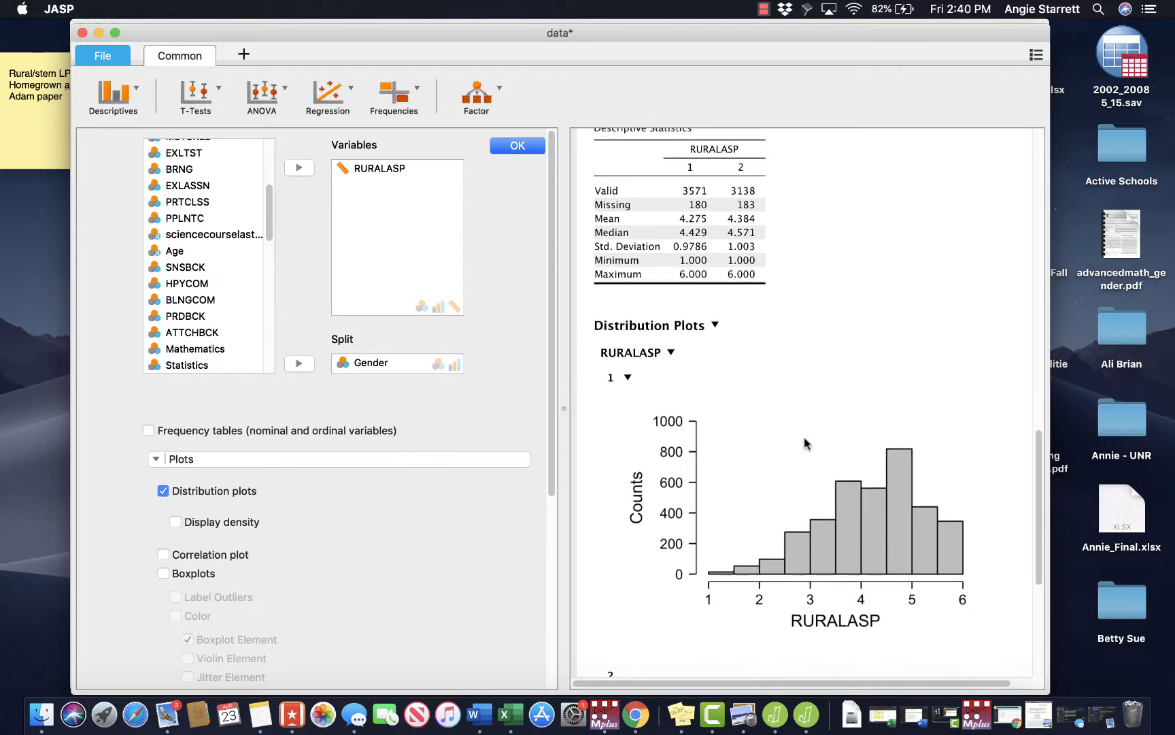
scroll(804, 442, down, 3)
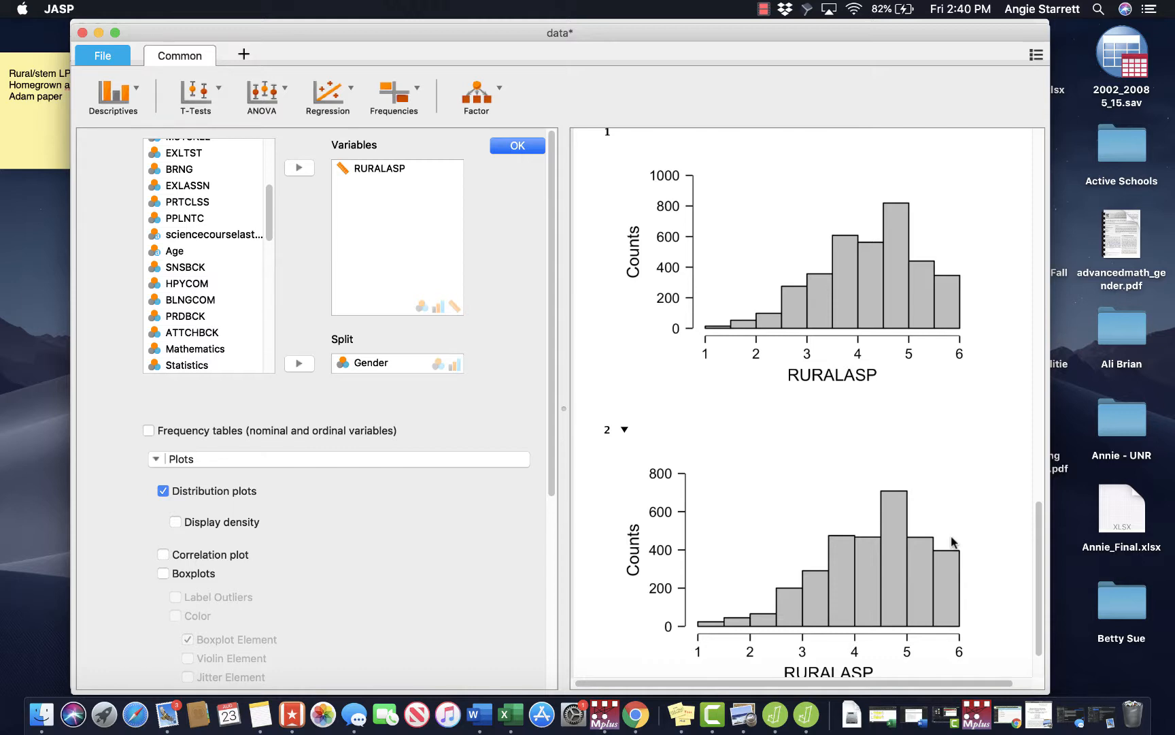
- Replace Gender with Minority as the split variable for the RURALASP descriptives
click(367, 364)
click(304, 366)
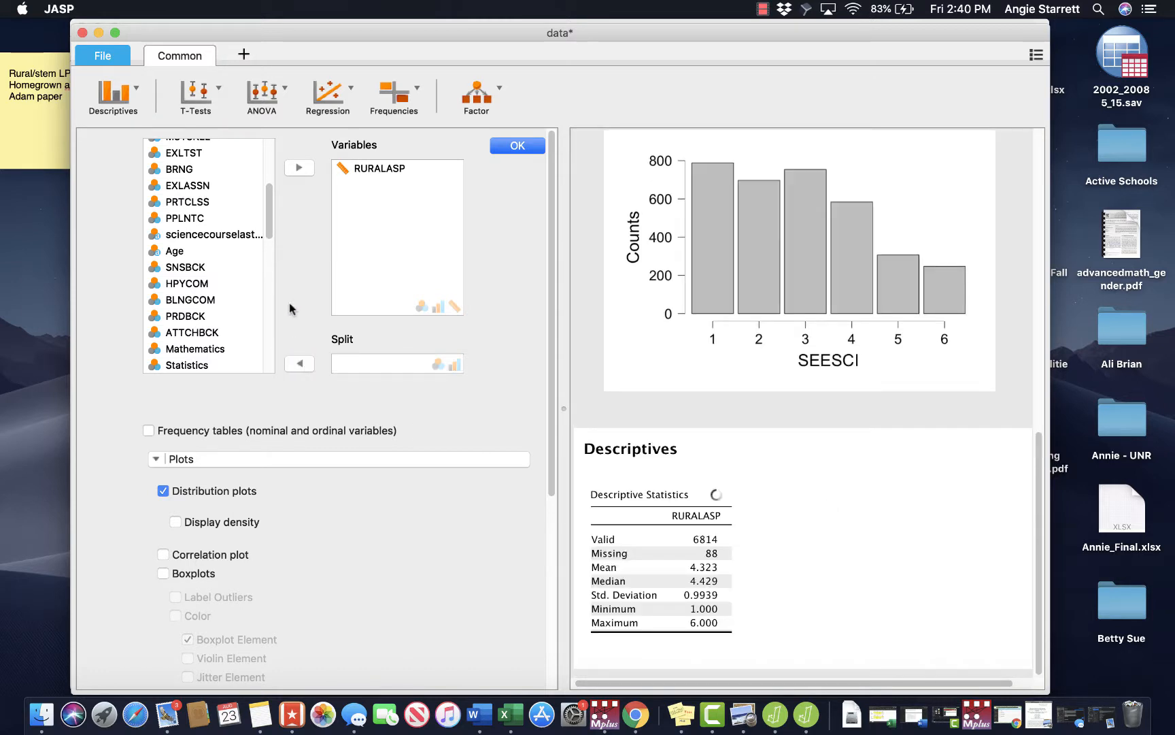
click(269, 232)
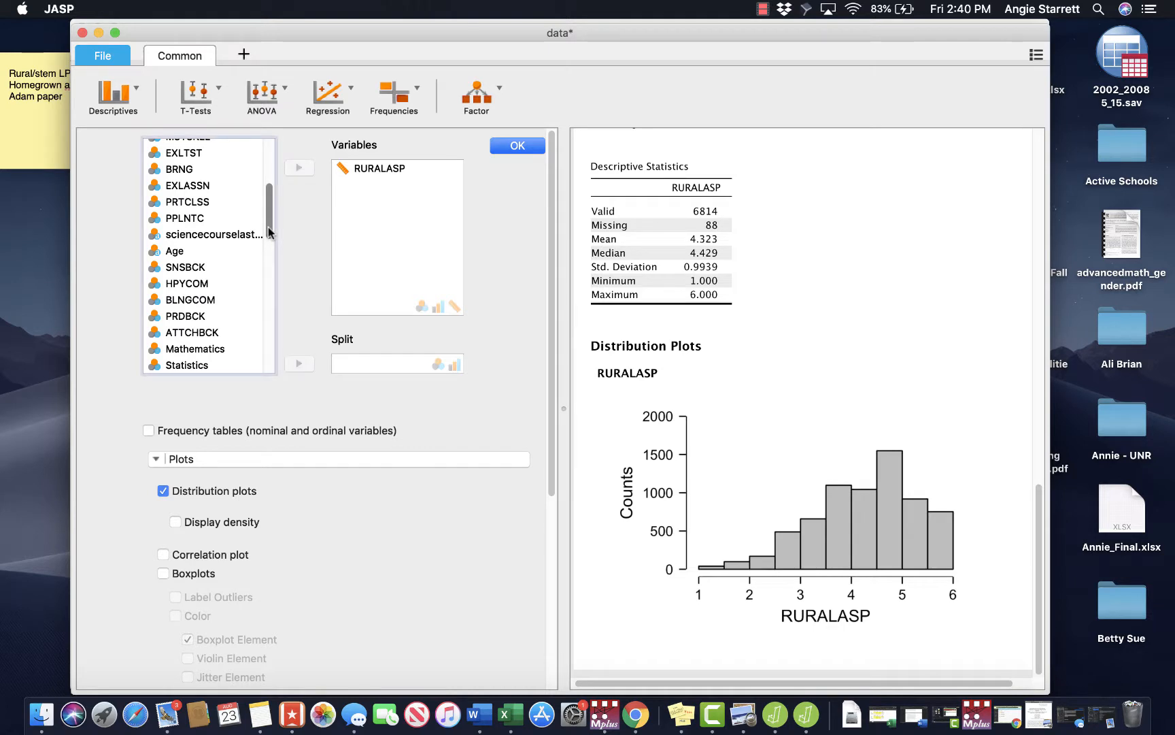
drag(269, 232, 263, 356)
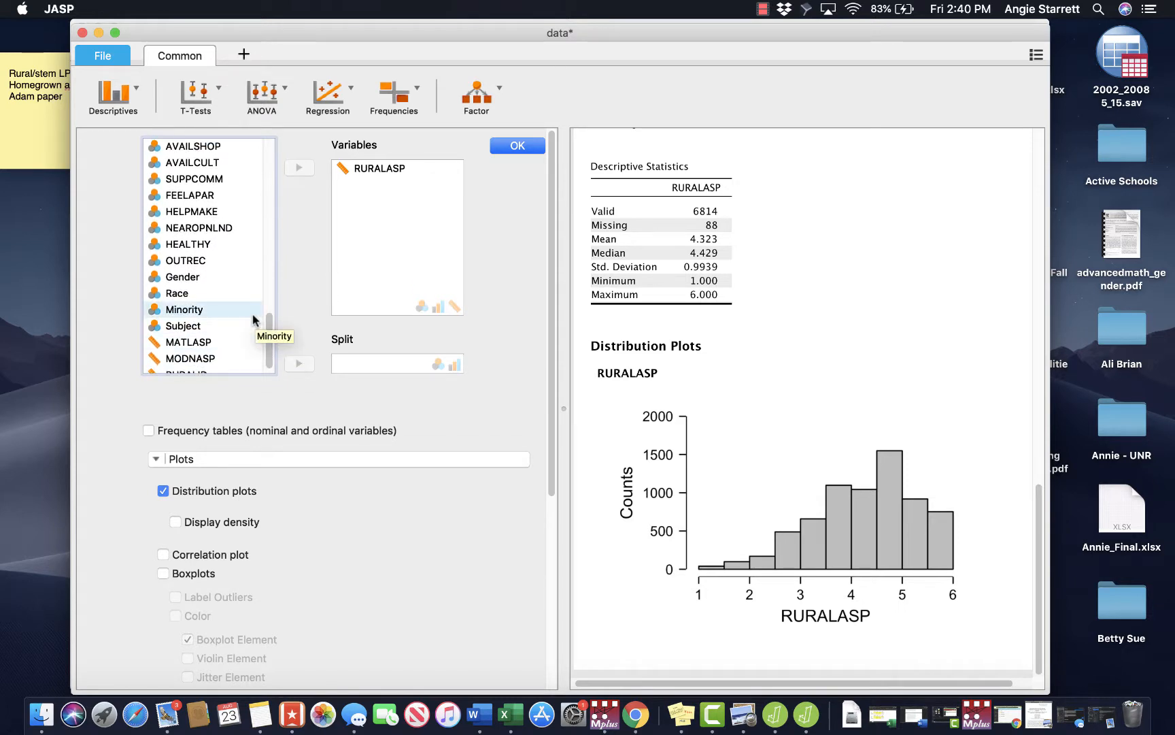
click(202, 307)
drag(202, 308, 303, 364)
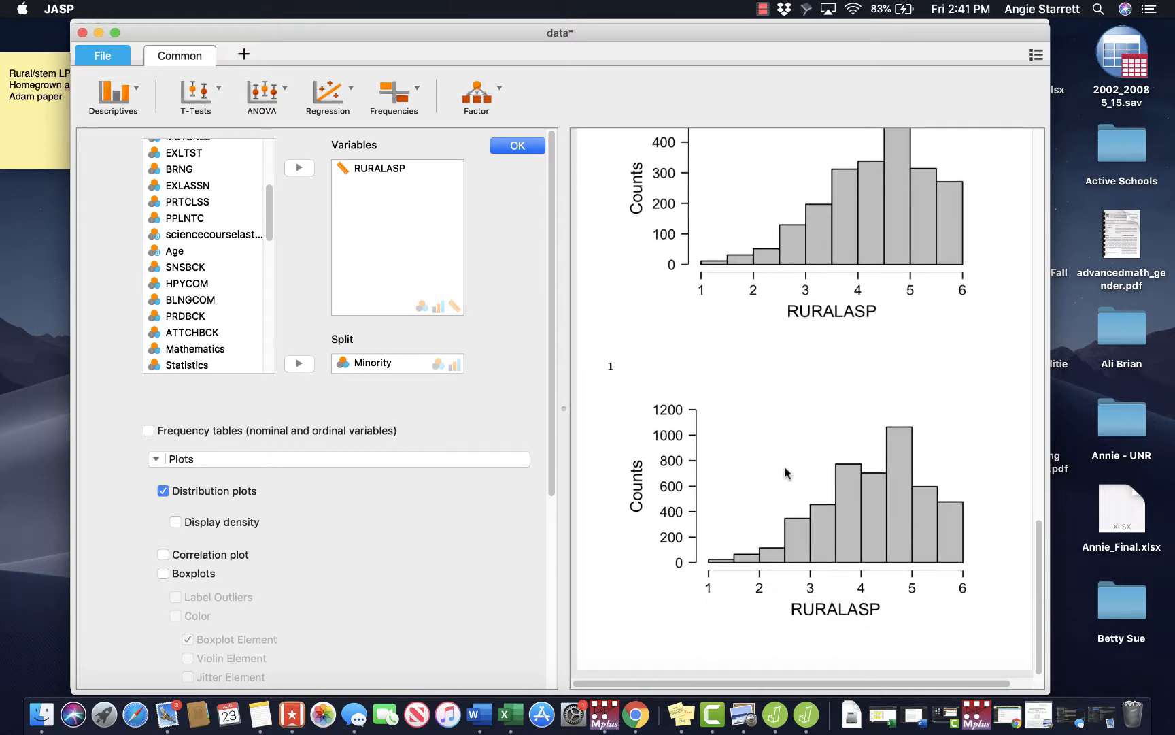
- Compare the RURALASP descriptive statistics and distribution plots between Minority groups 0 and 1
scroll(724, 511, up, 10)
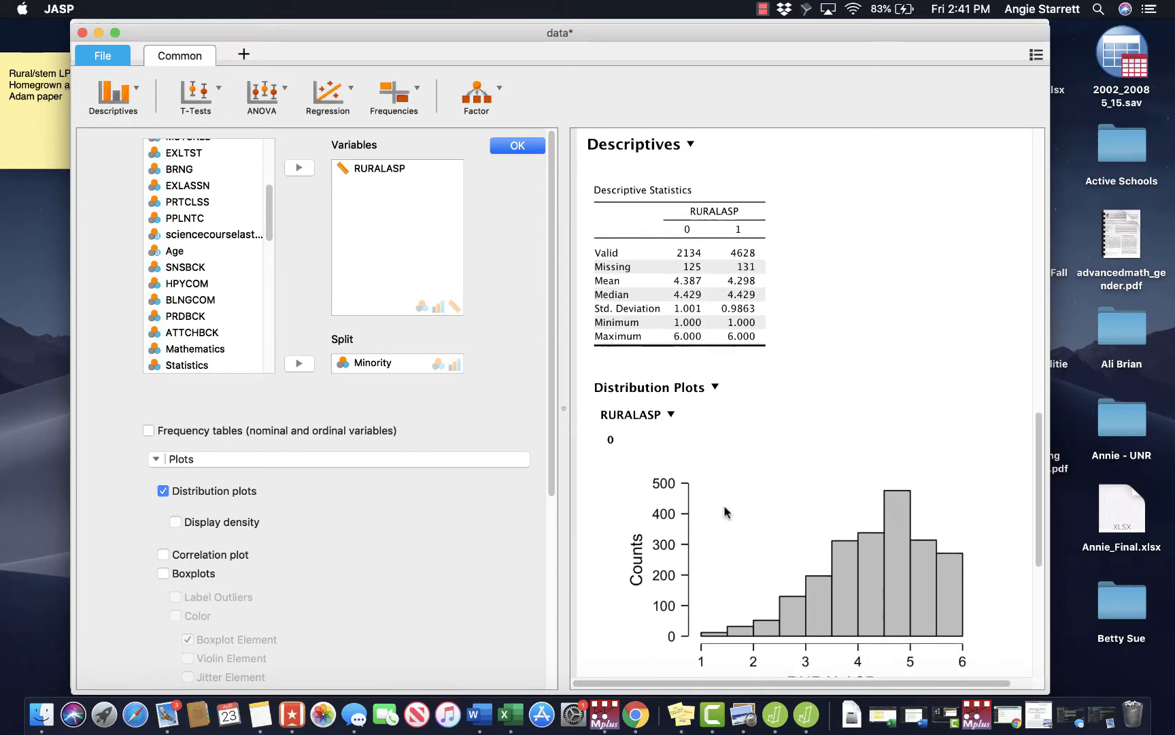
scroll(724, 512, up, 1)
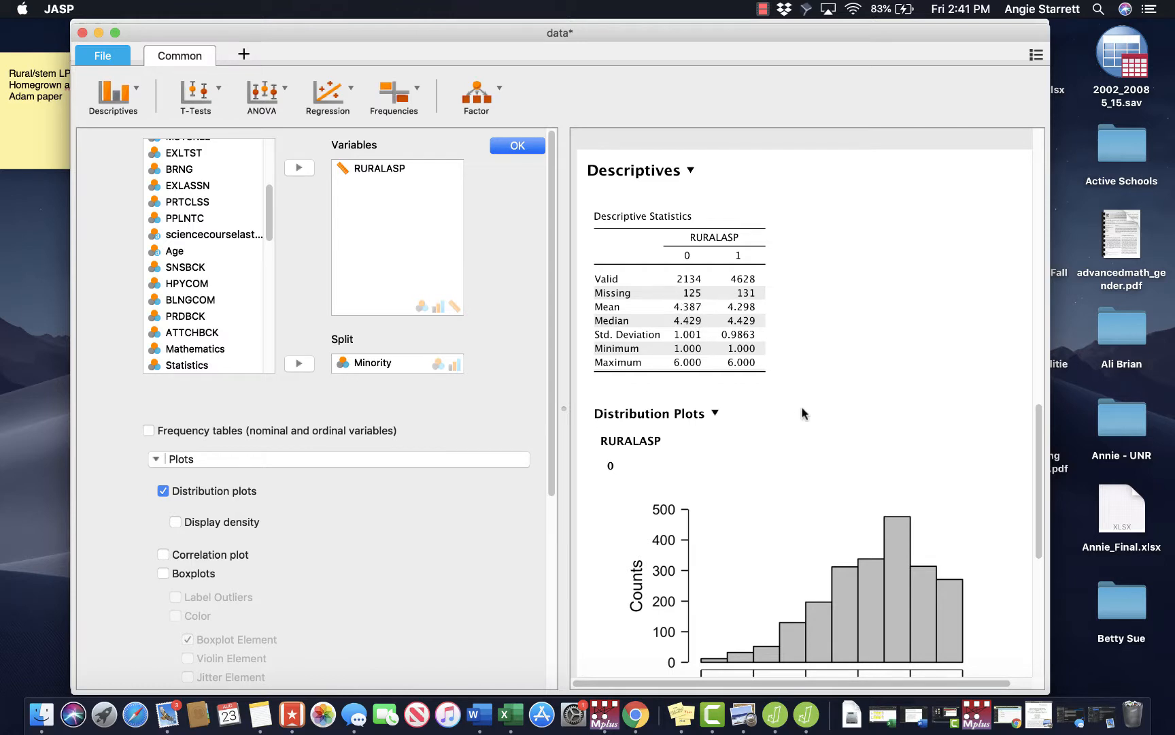
scroll(803, 413, down, 10)
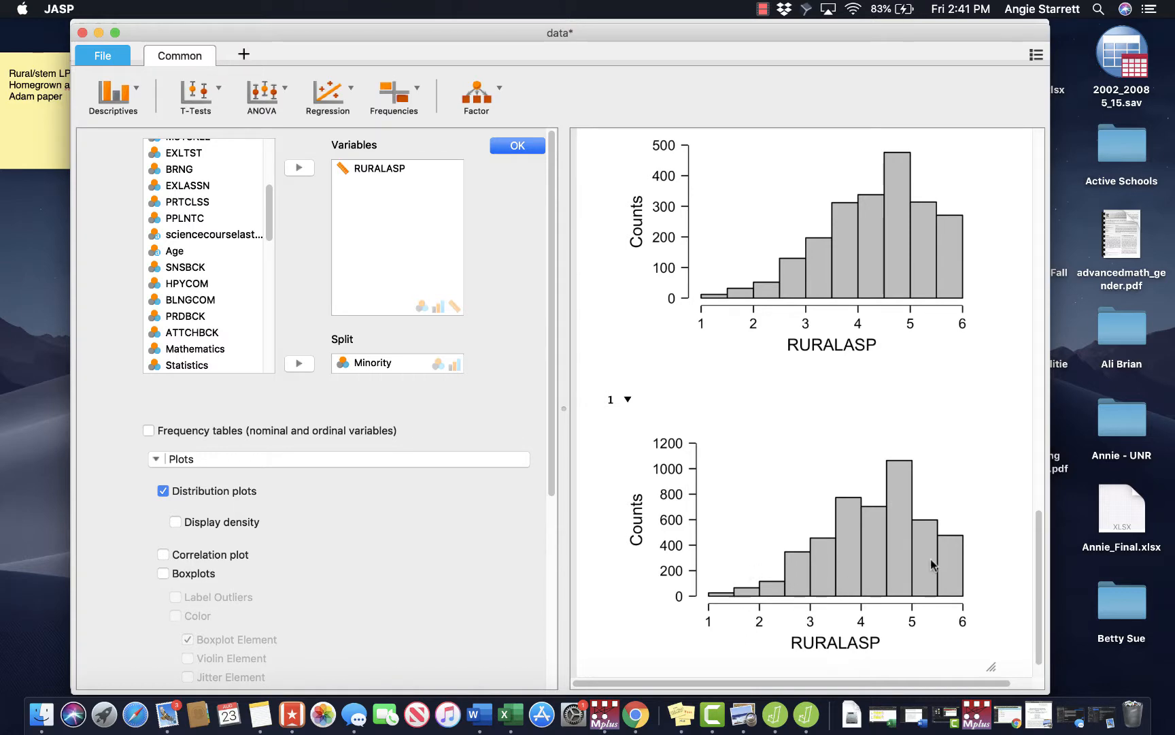
scroll(771, 451, up, 15)
scroll(744, 449, down, 10)
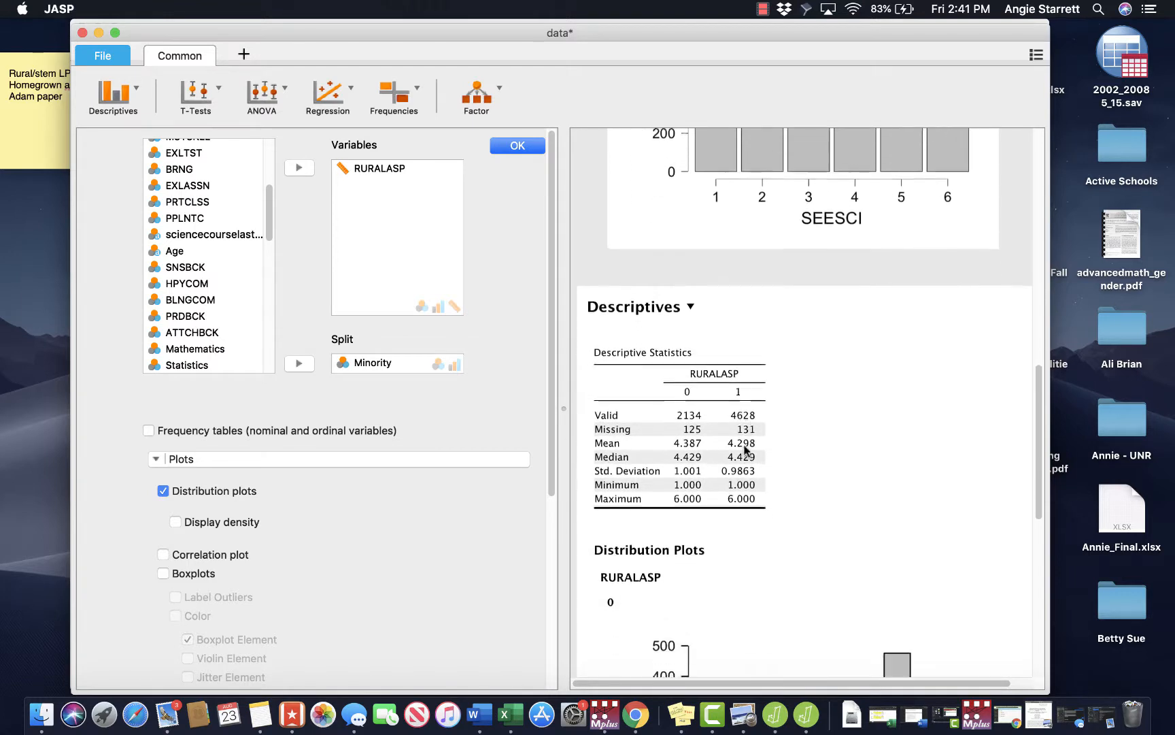
scroll(744, 451, down, 8)
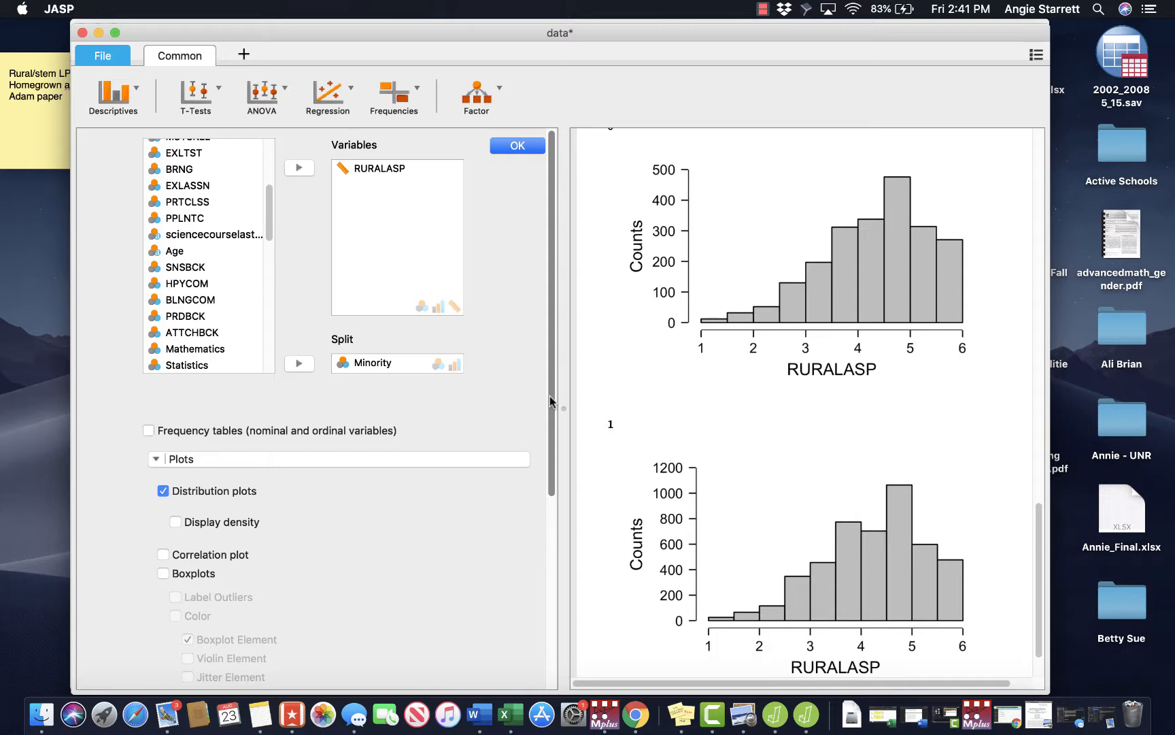
mouse_move(551, 400)
mouse_down()
mouse_move(551, 415)
mouse_move(551, 389)
mouse_up()
drag(271, 217, 264, 258)
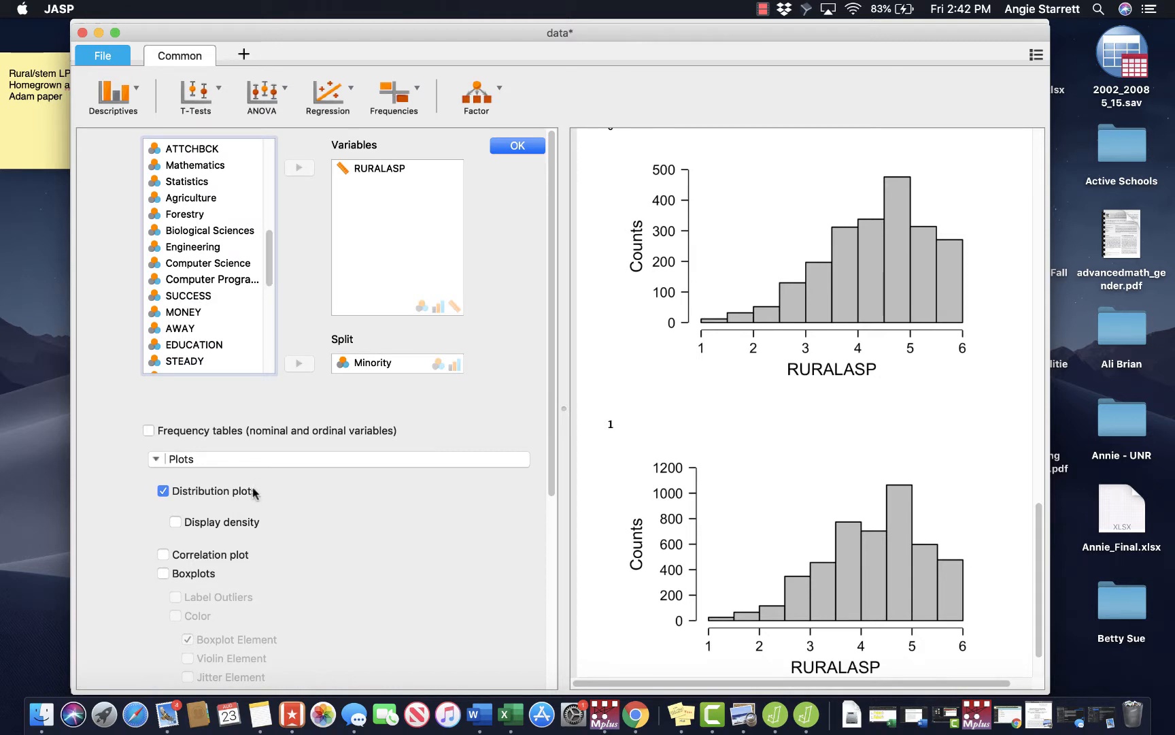
scroll(330, 528, down, 6)
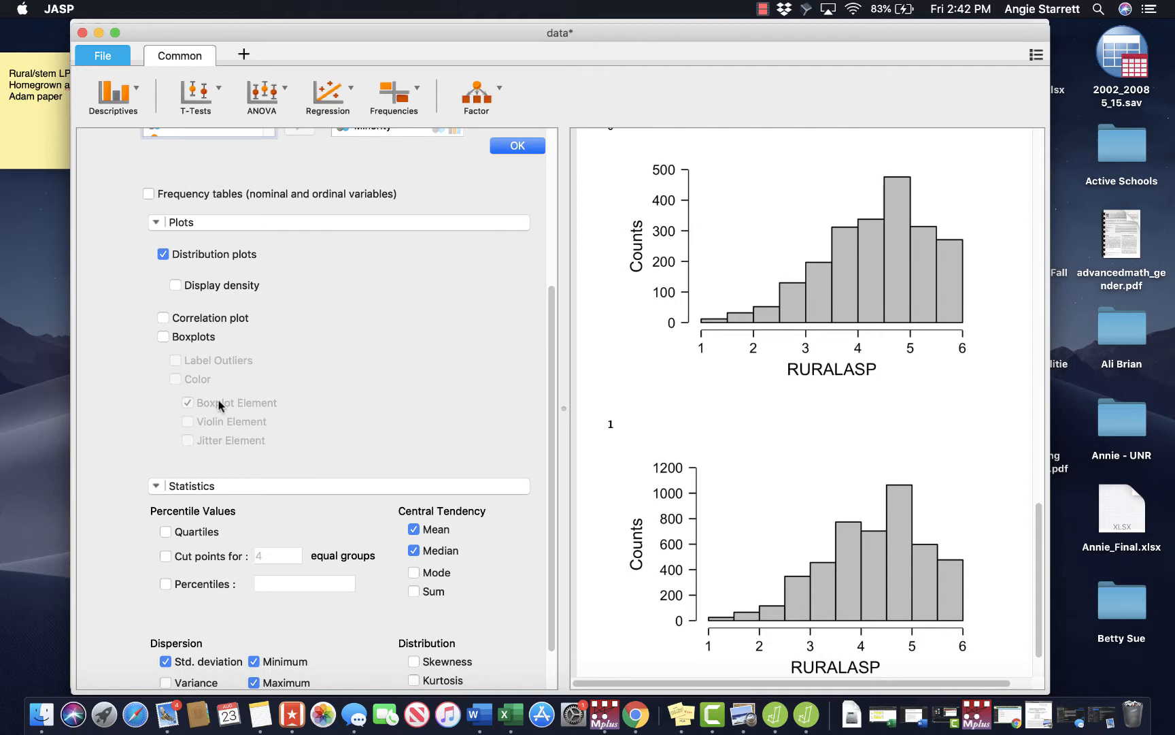
scroll(326, 413, down, 1)
scroll(325, 413, down, 2)
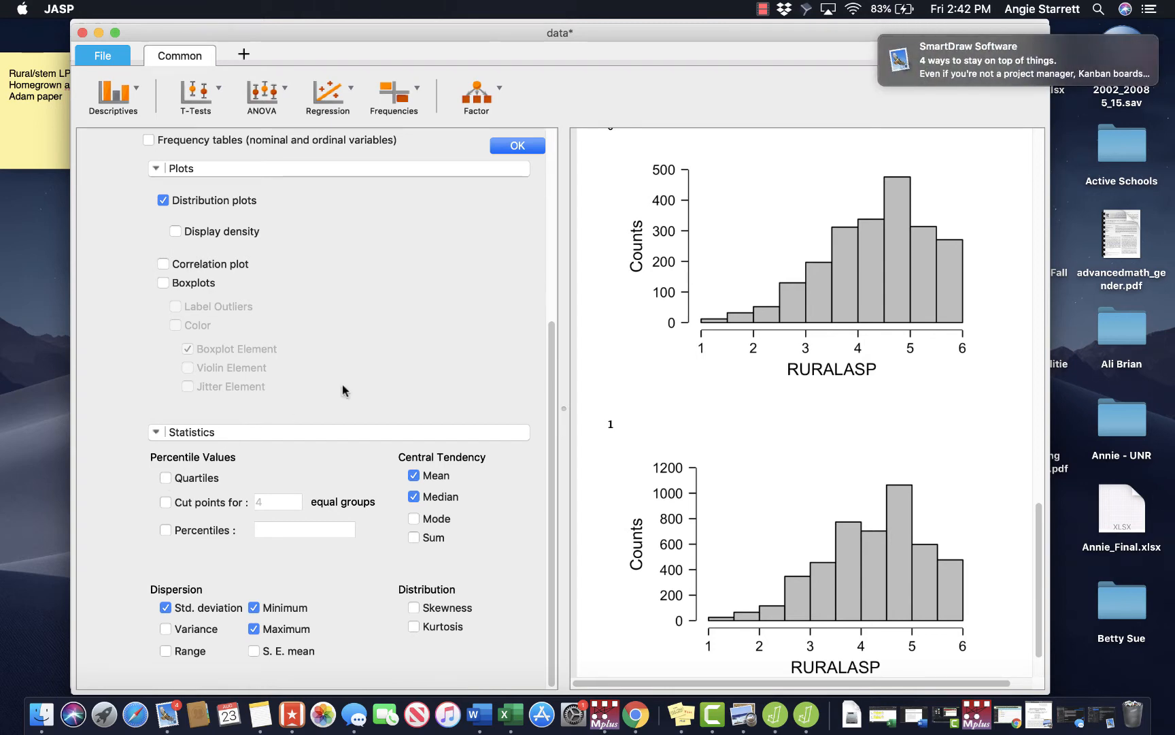
scroll(343, 388, up, 1)
scroll(343, 386, up, 15)
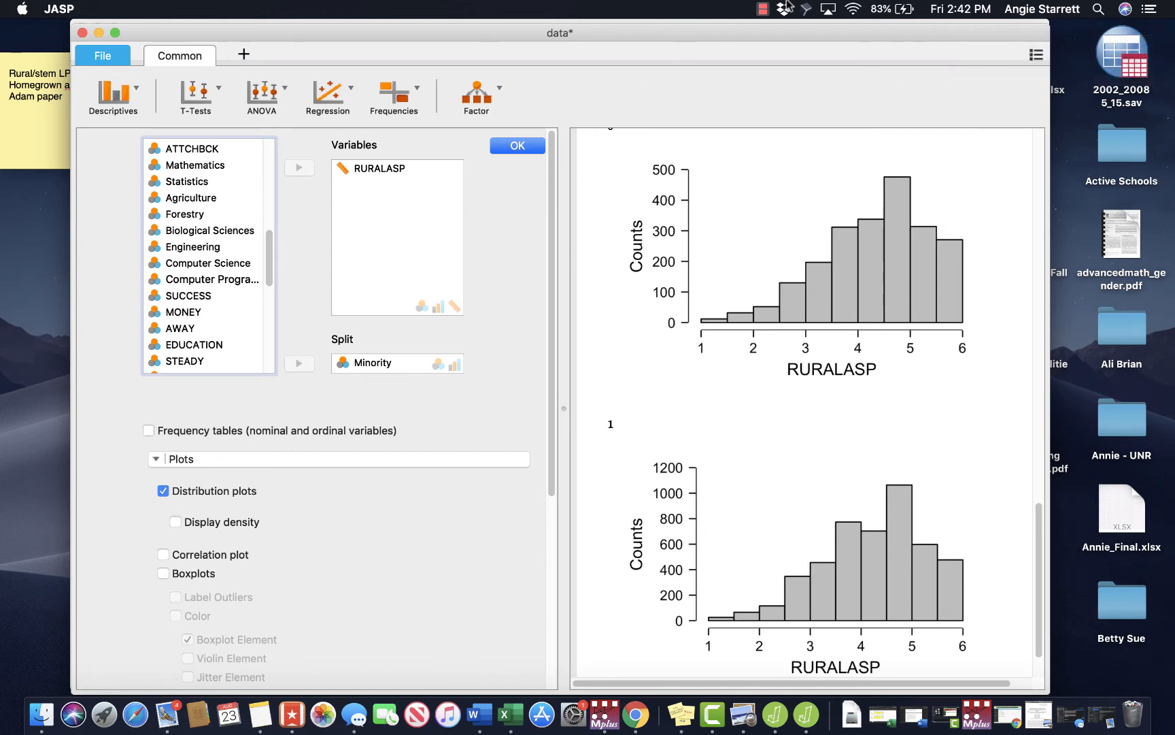
click(763, 9)
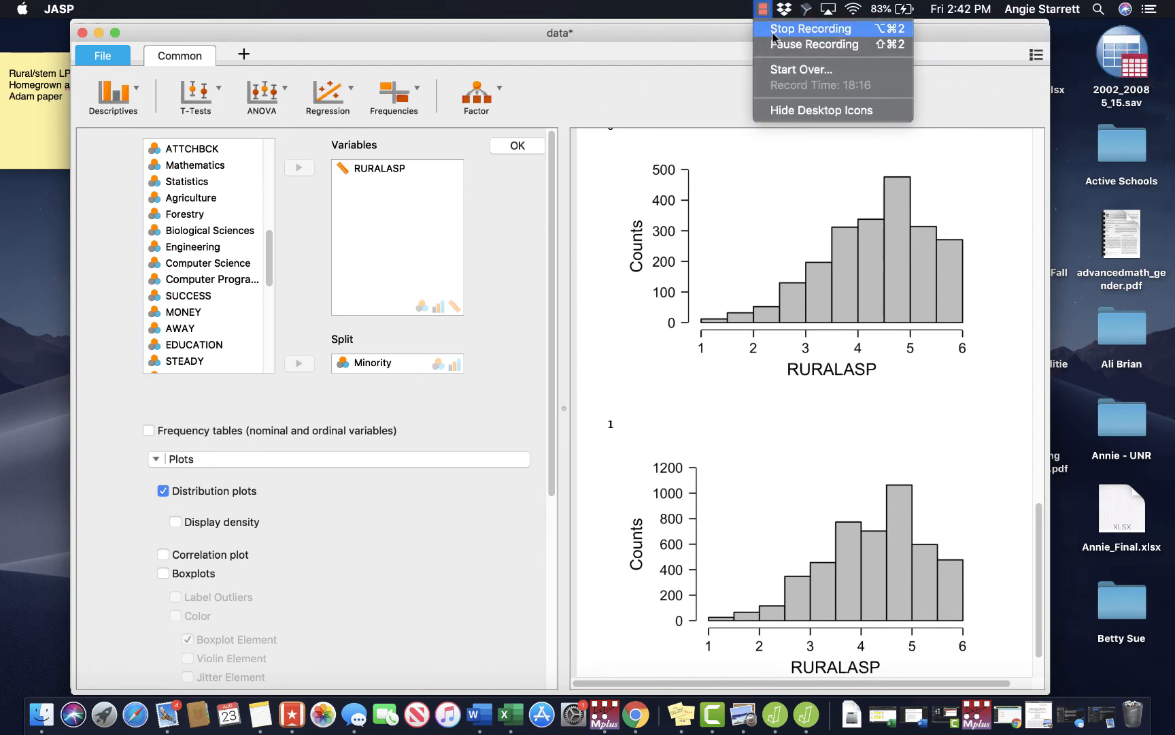